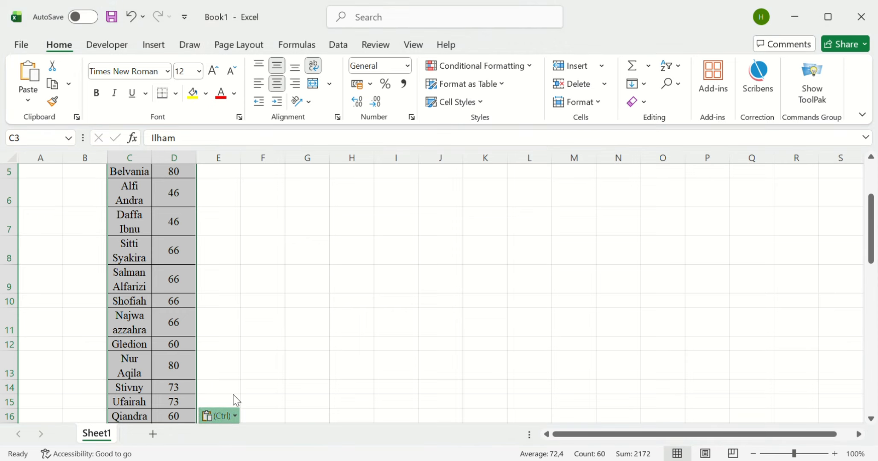
Undo the formatted paste of the names and scores, keeping the list in plain formatting from cell C3.
key("ctrl+z")
scroll(237, 398, "up", 3)
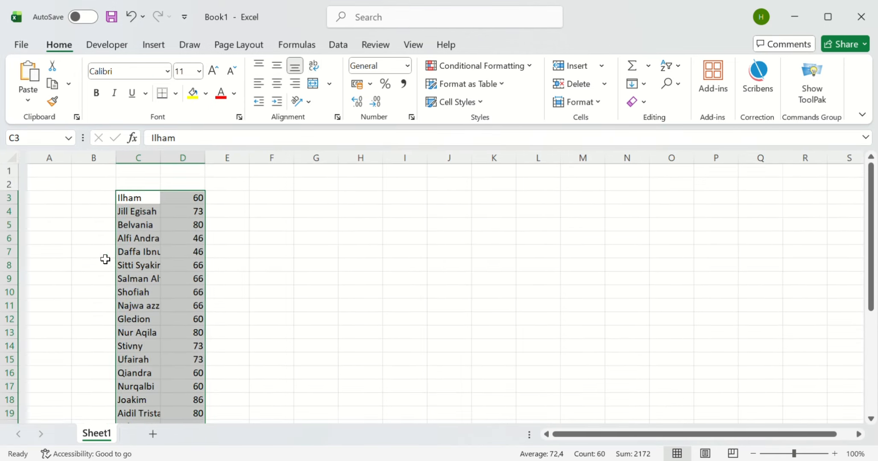
Sort the name and score list by the scores in column D from smallest to largest.
left_click(188, 202)
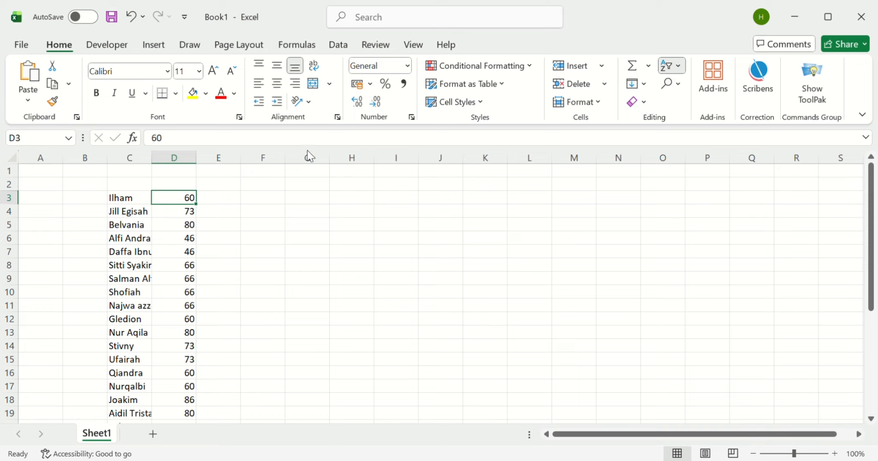
left_click(686, 90)
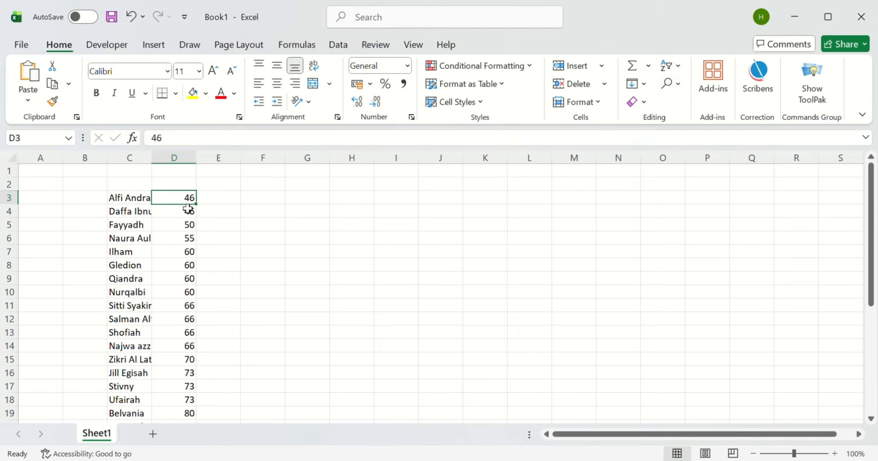
scroll(189, 192, "down", 1)
scroll(189, 192, "down", 8)
scroll(190, 192, "up", 9)
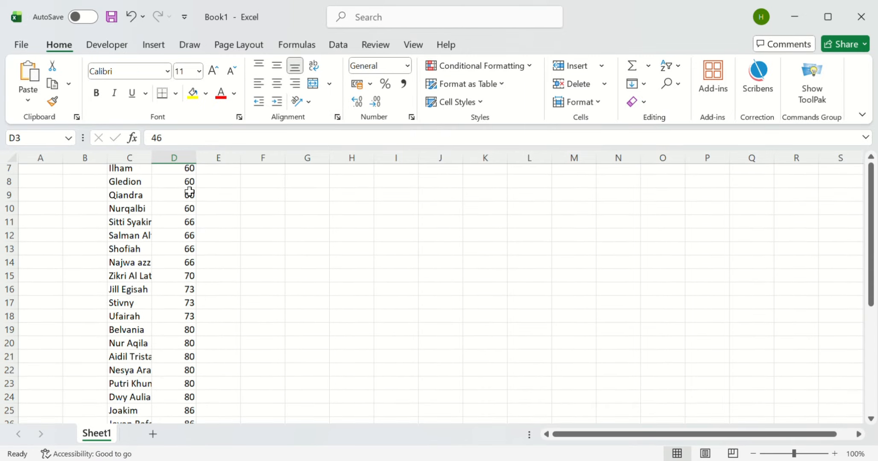
Enter the headings R, K and P in cells G3, H3 and I3.
left_click(315, 202)
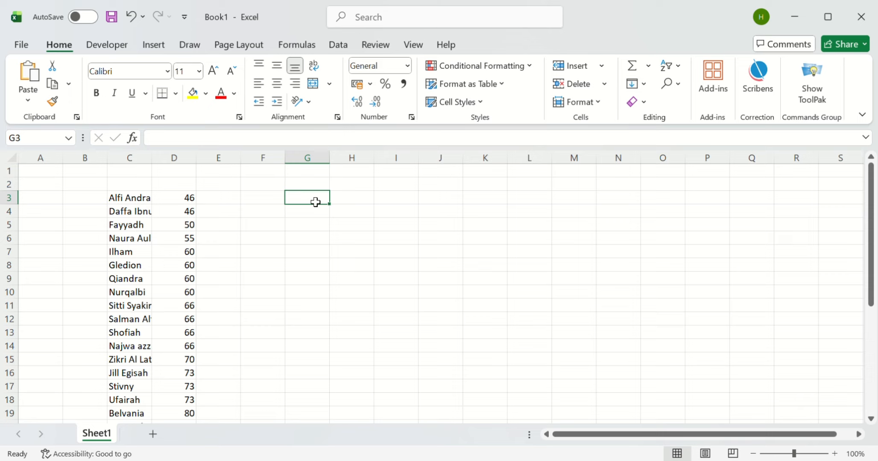
type("r")
key("BackSpace")
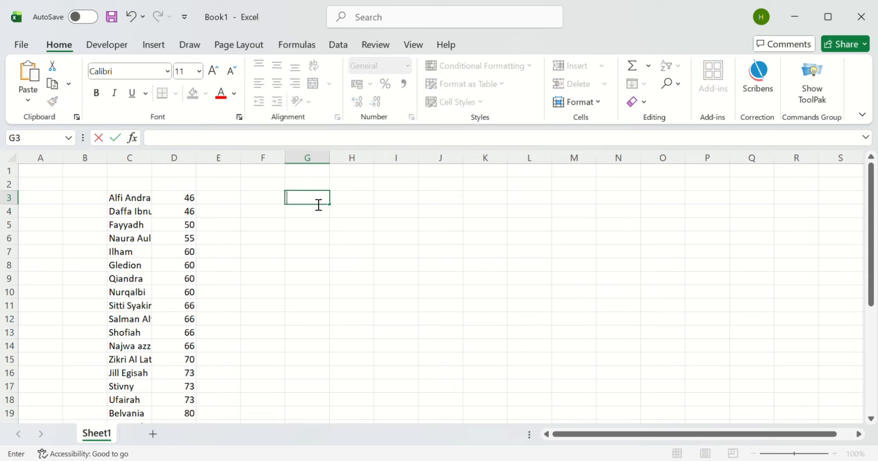
type("R")
left_click(355, 203)
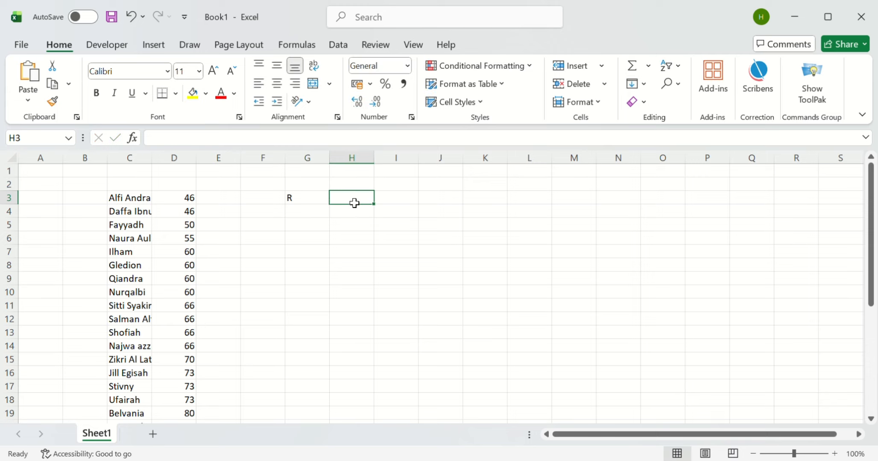
type("K")
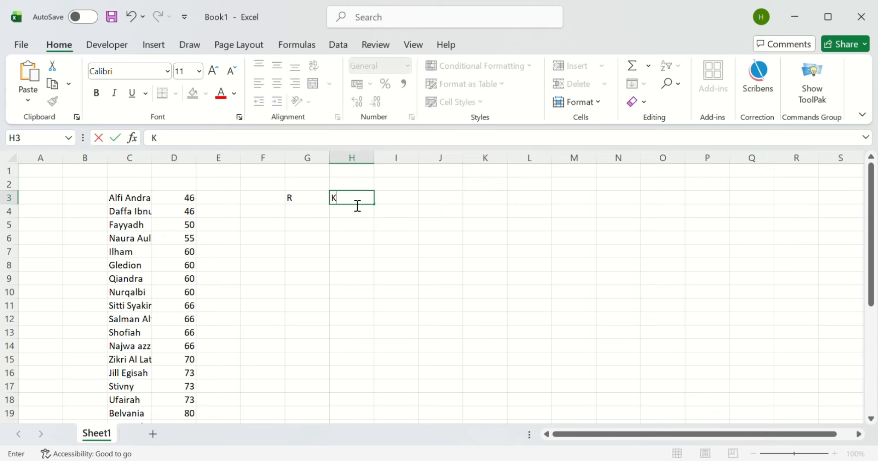
left_click(404, 202)
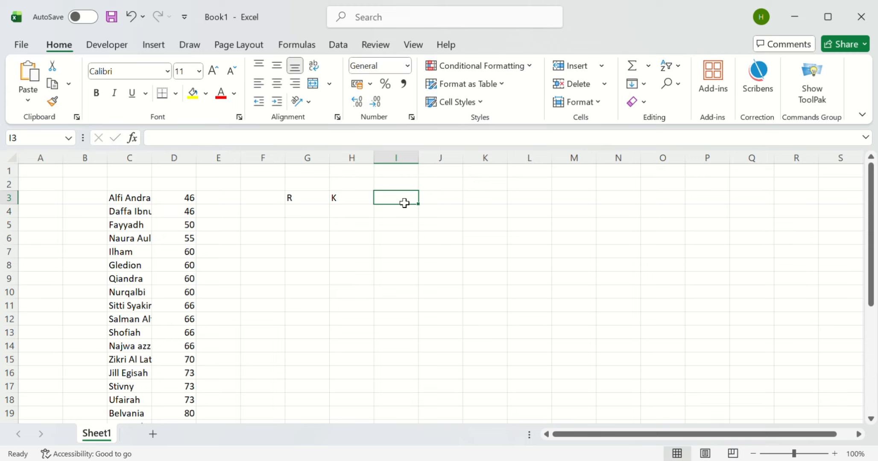
type("P")
Calculate the range under heading R in G4 with the formula =D32-D3, the highest score minus the lowest.
left_click(308, 212)
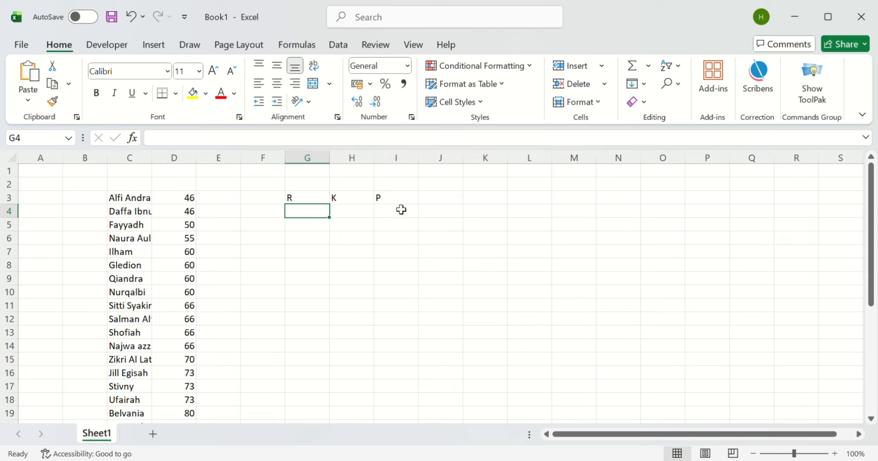
type("=")
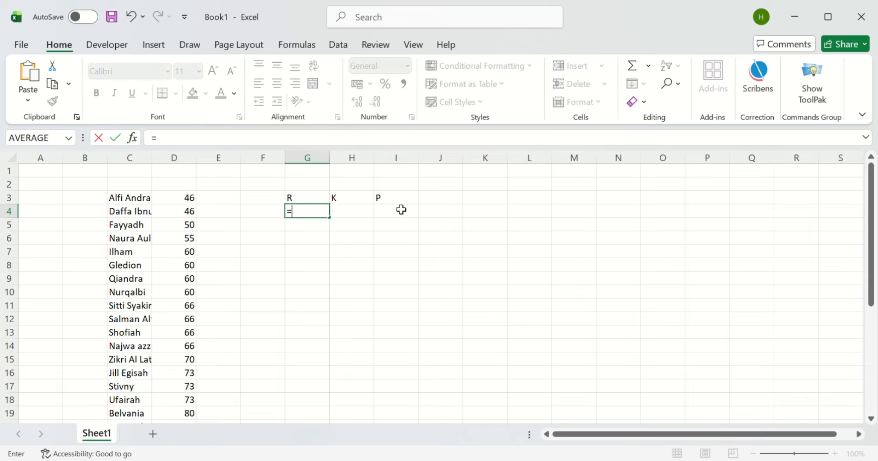
key("BackSpace")
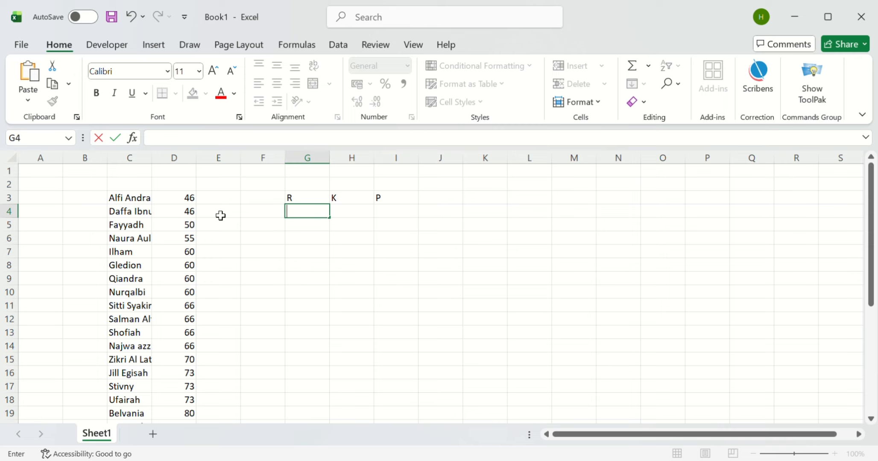
scroll(221, 216, "down", 5)
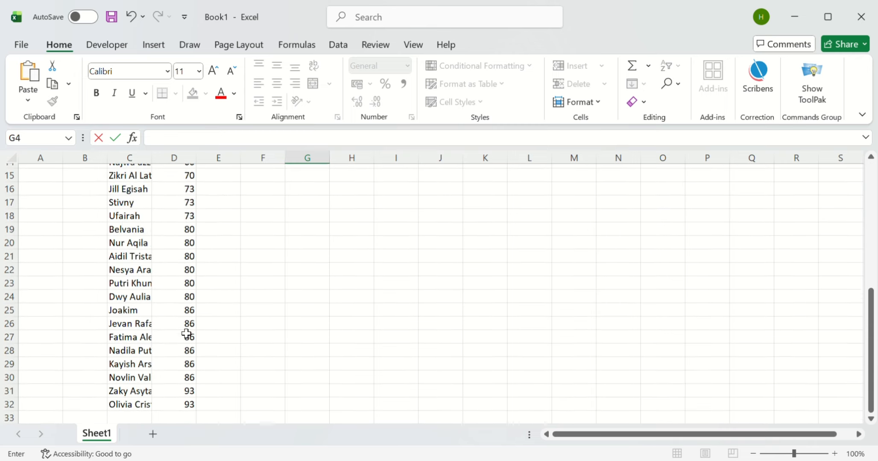
scroll(187, 334, "up", 5)
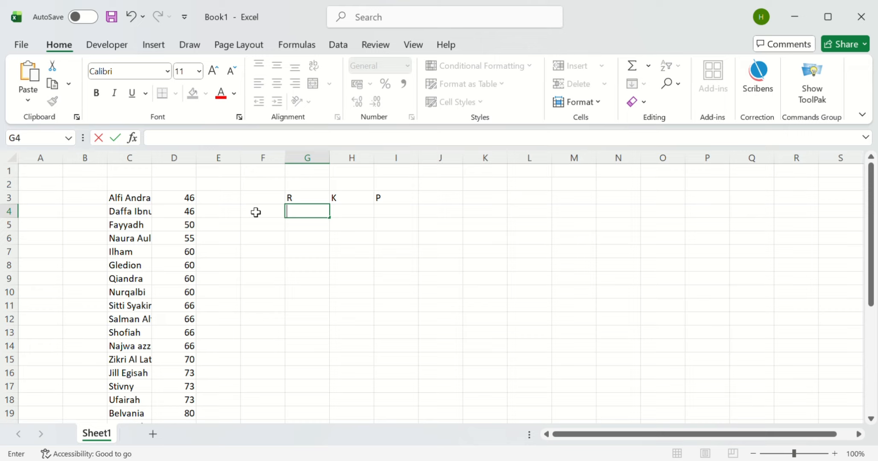
type("=")
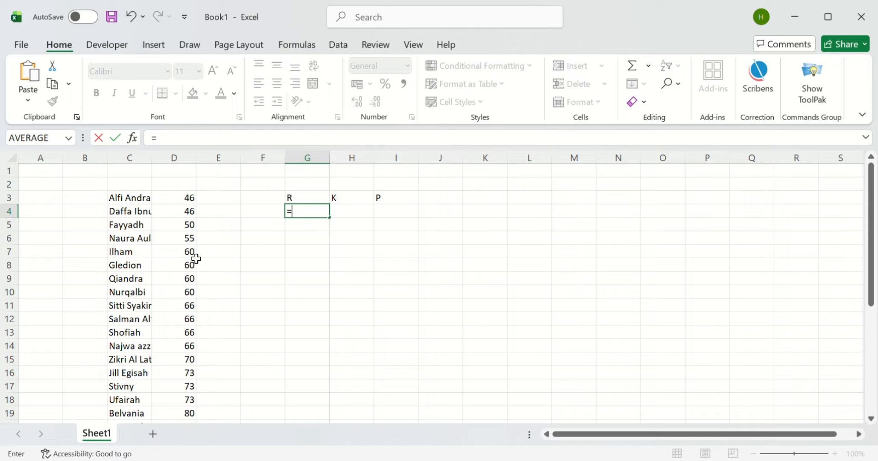
scroll(195, 257, "down", 8)
left_click(178, 243)
scroll(179, 243, "up", 9)
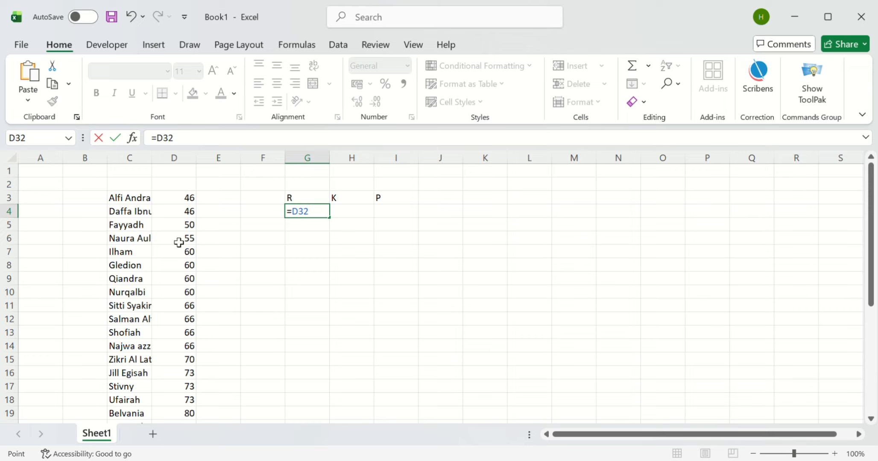
type("-")
left_click(192, 202)
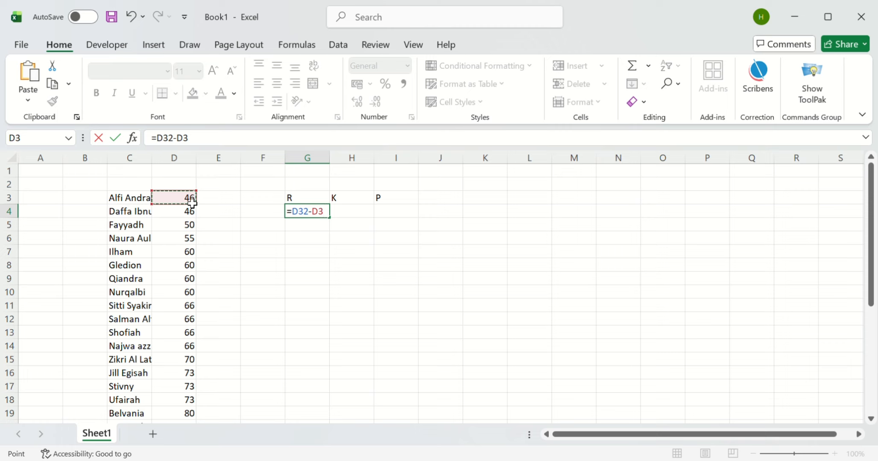
key("Return")
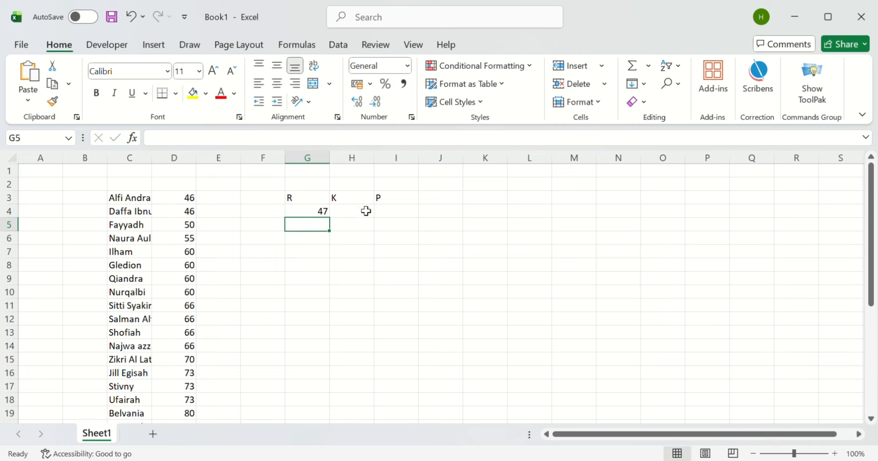
Write the class-count rule 1+3,322*LOG N as a text note in L2 and select L3 below it.
left_click(349, 204)
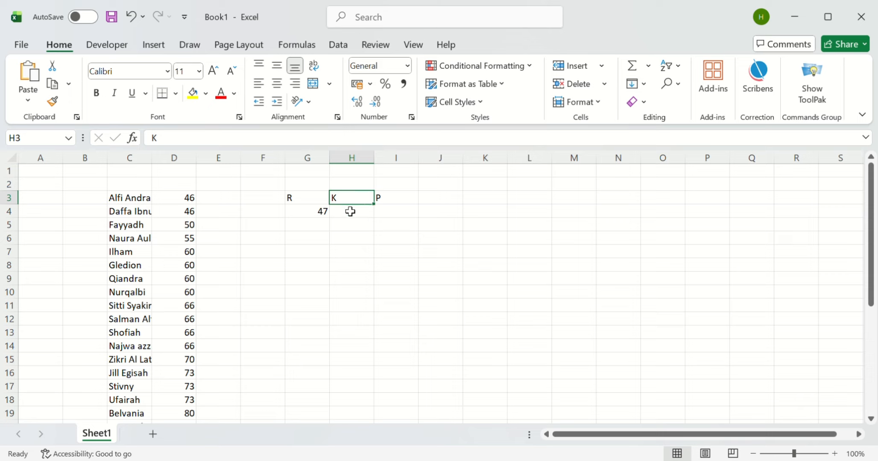
left_click(349, 214)
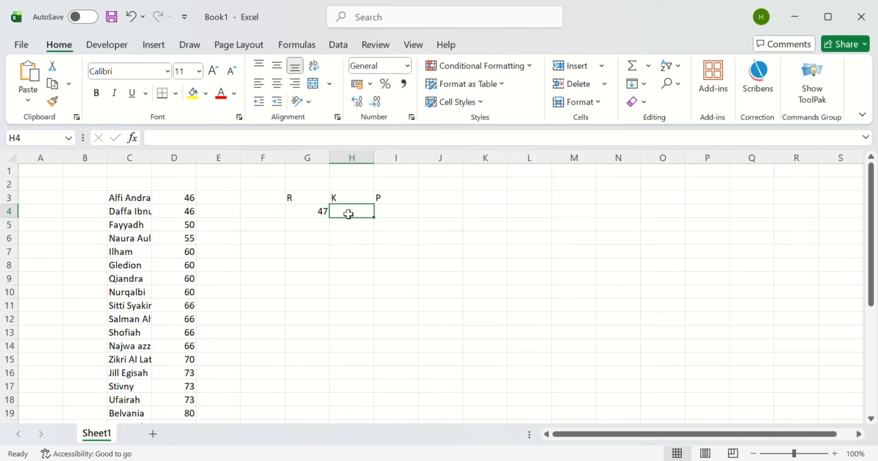
left_click(530, 189)
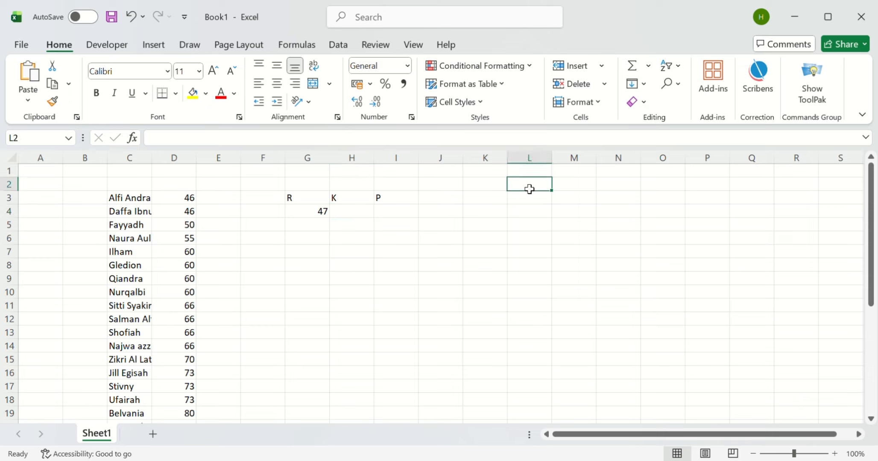
type("1")
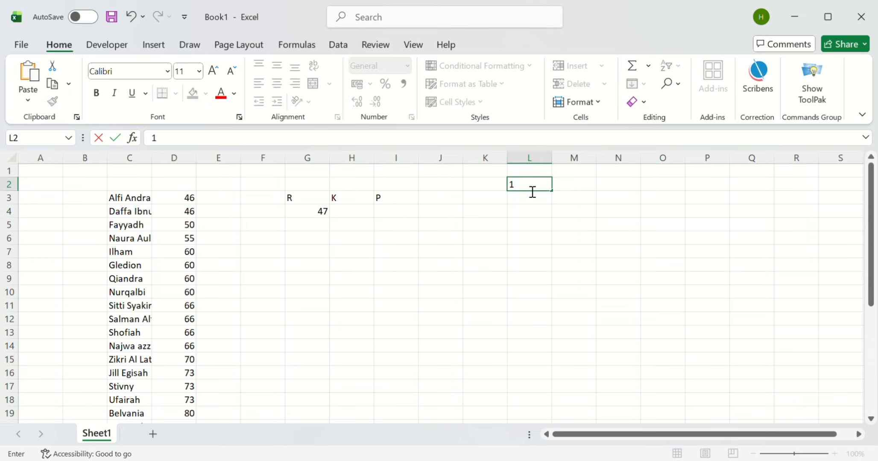
type("+3,322*LOG N")
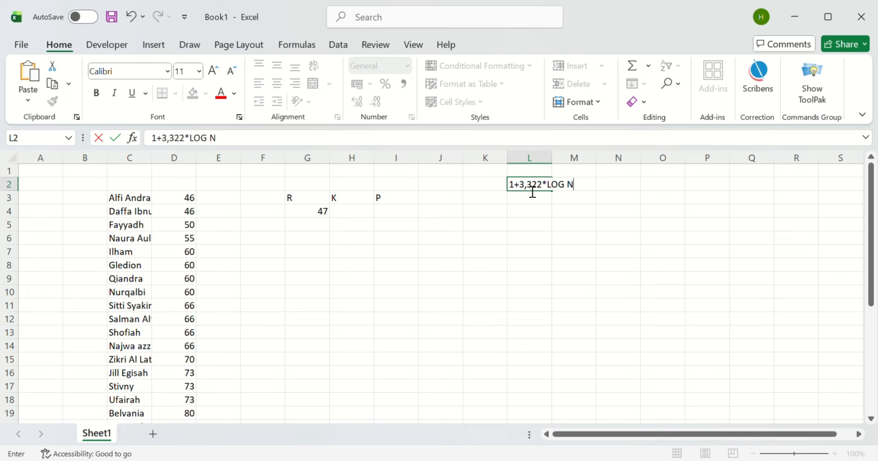
key("Return")
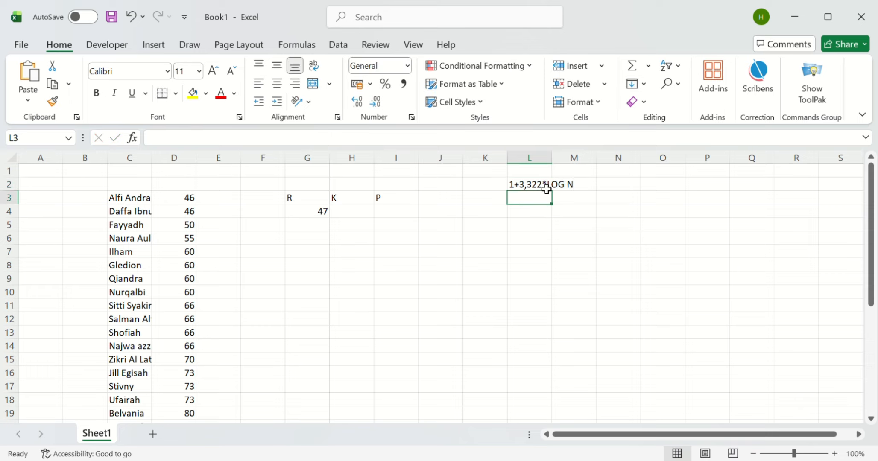
left_click(546, 187)
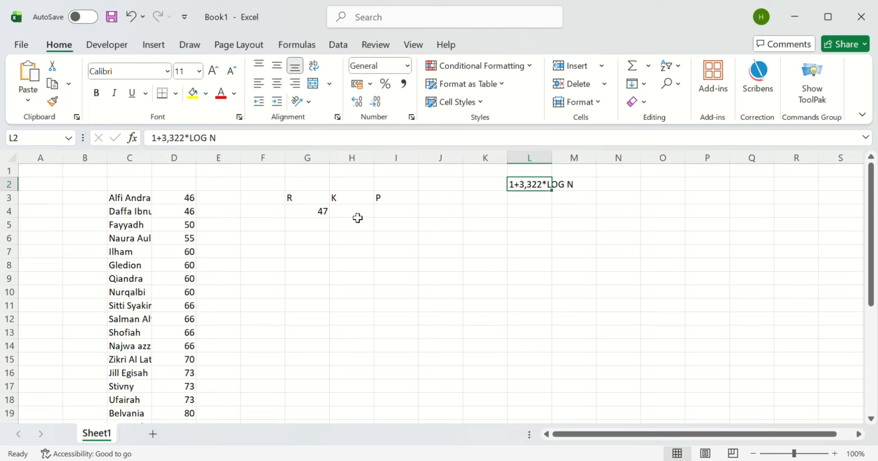
left_click(566, 191)
left_click(547, 202)
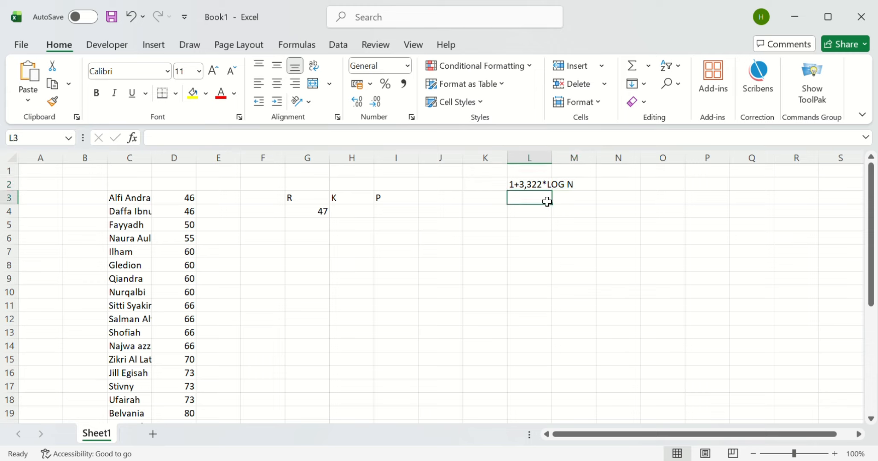
type("LOG")
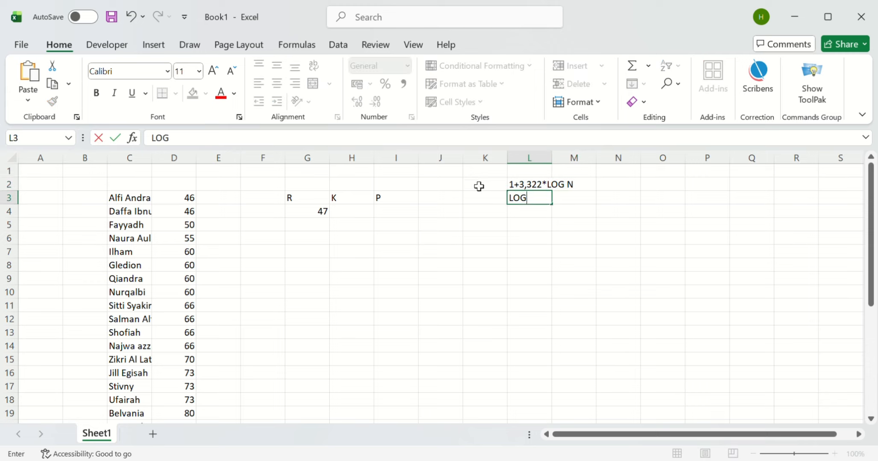
scroll(167, 208, "down", 1)
scroll(166, 208, "down", 6)
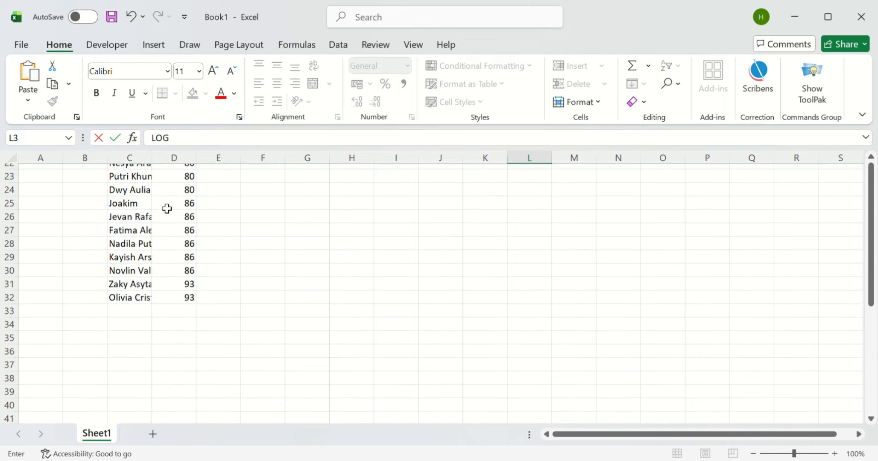
scroll(166, 208, "up", 7)
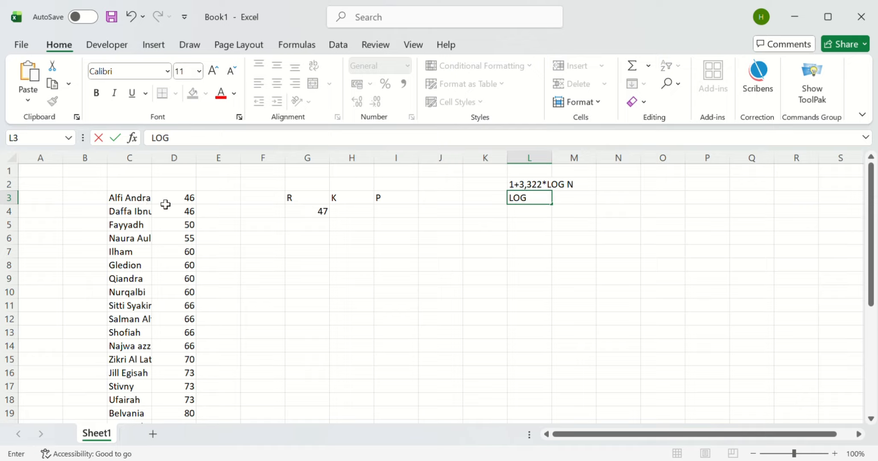
scroll(165, 202, "down", 7)
scroll(111, 298, "up", 7)
scroll(167, 240, "up", 2)
key("BackSpace")
key("BackSpace")
key("BackSpace")
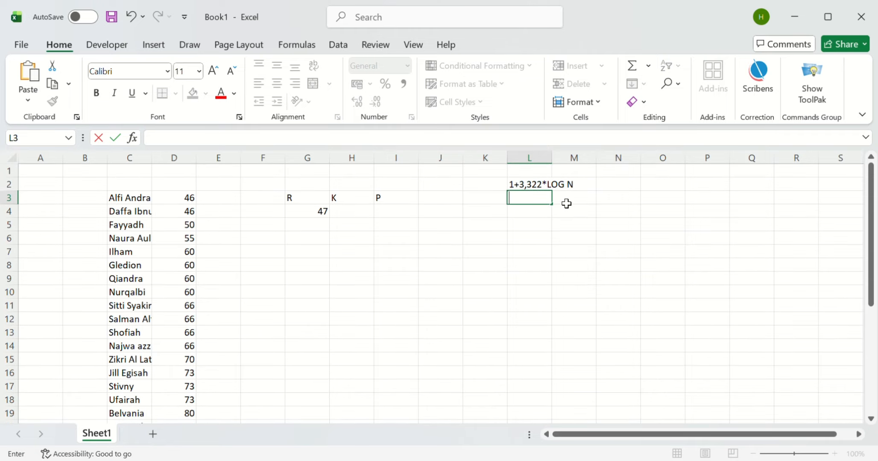
Calculate the logarithm of the 30 data entries in L3 with the formula =LOG(30).
type("=LOG")
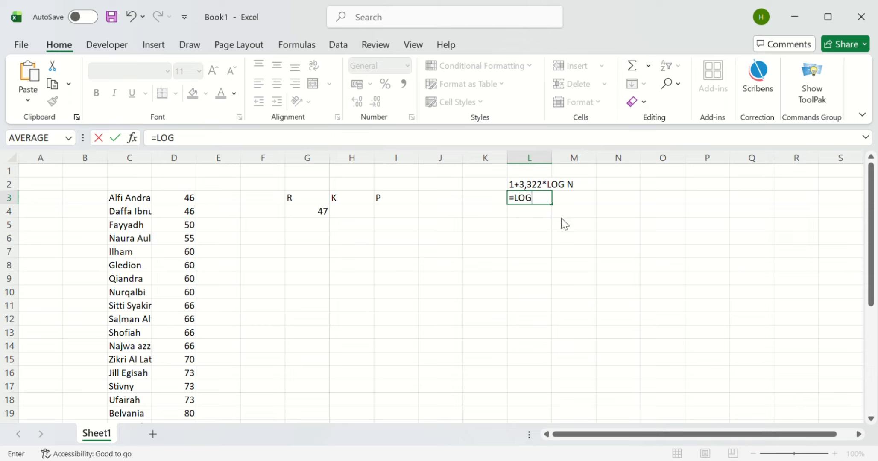
type("(30)")
key("Return")
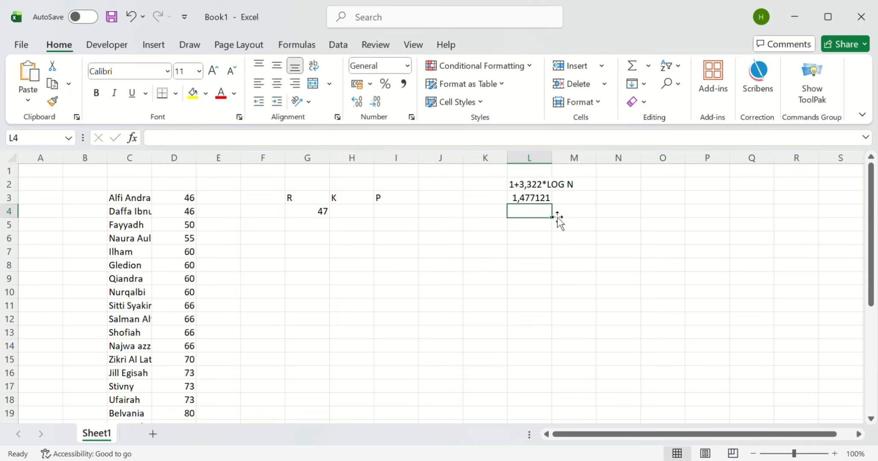
left_click(519, 199)
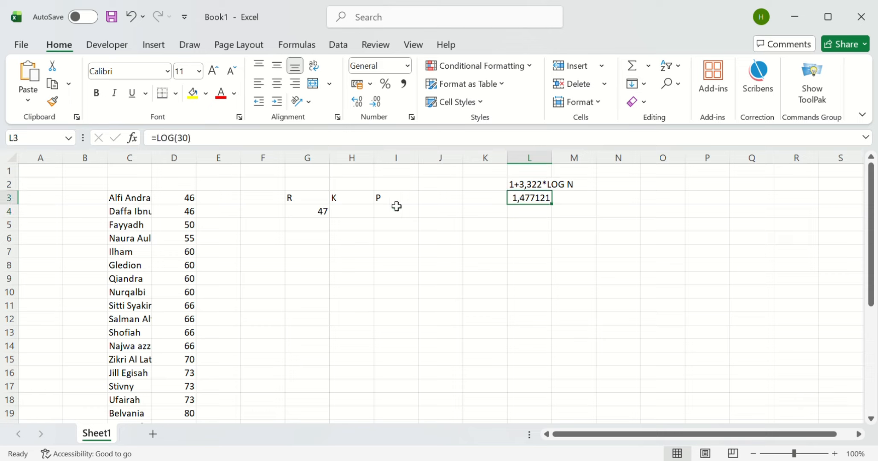
Calculate the number of classes under heading K in H4 with the formula =1+3,322*L3.
left_click(347, 215)
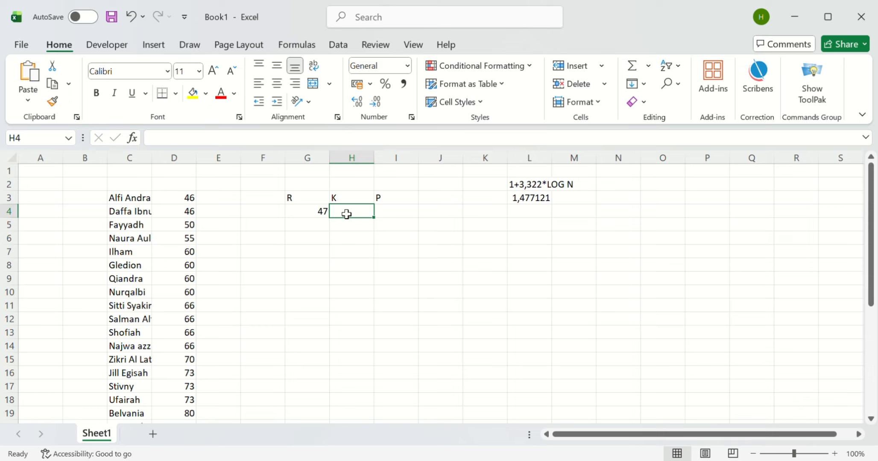
double_click(347, 215)
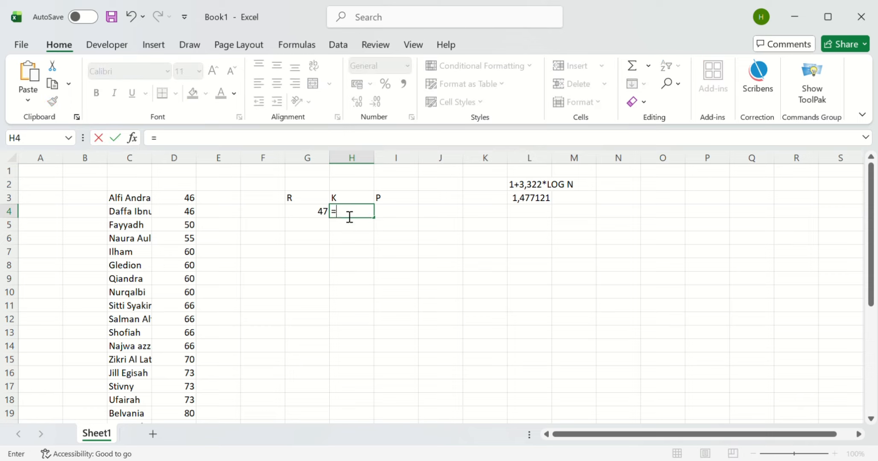
type("=1+3,322")
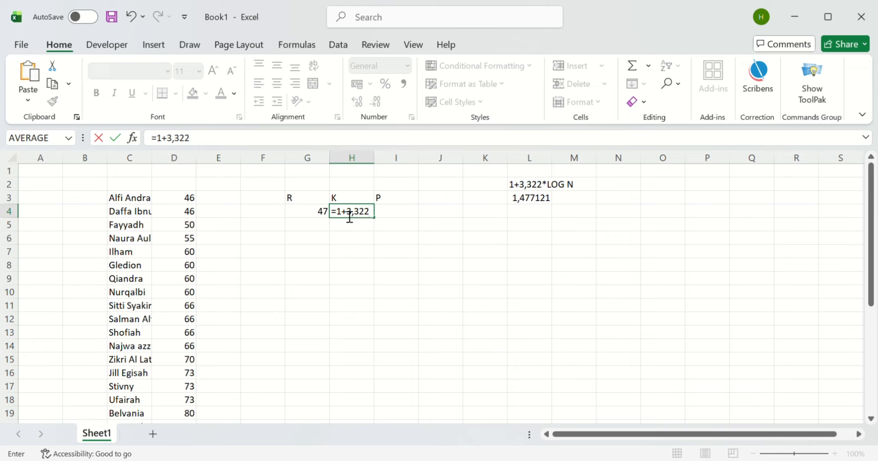
type("*")
left_click(542, 202)
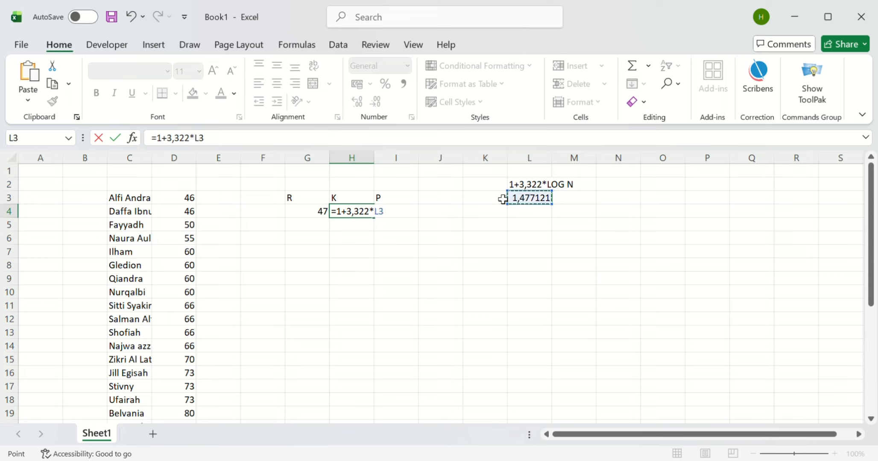
key("Return")
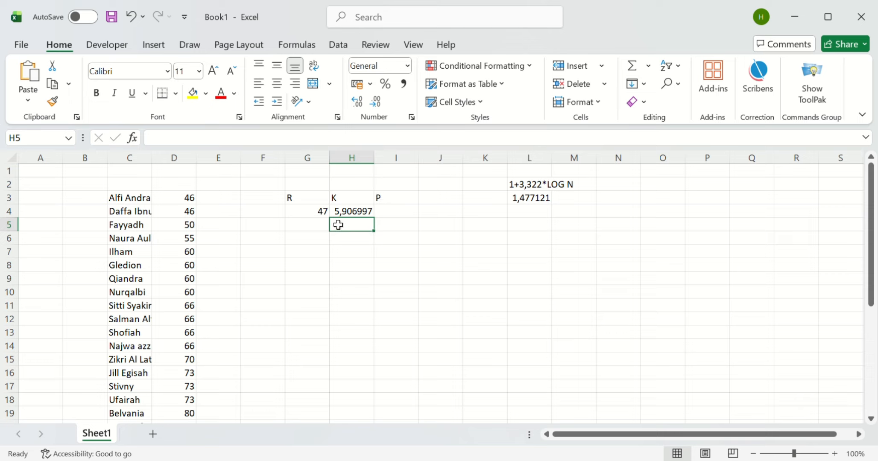
Write the rounding note below the results, with DESIMAL in H8 and ANGKA,5 in H9.
key("Down")
key("Down")
key("Down")
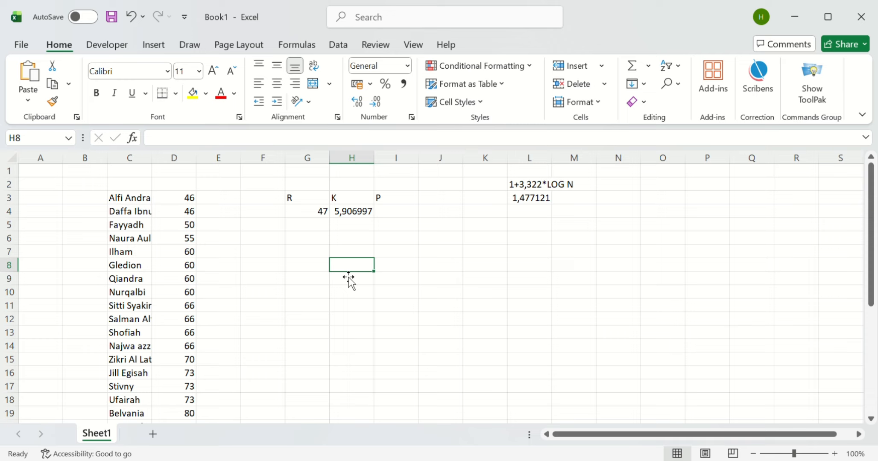
type("DESIMAL")
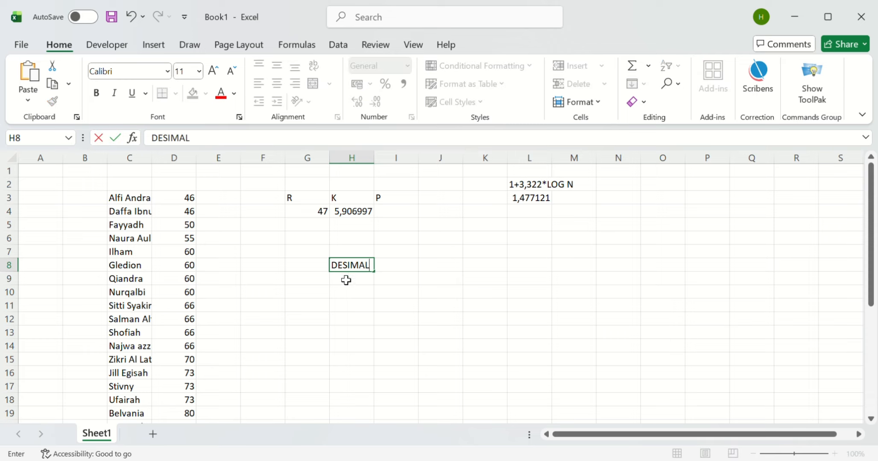
key("Return")
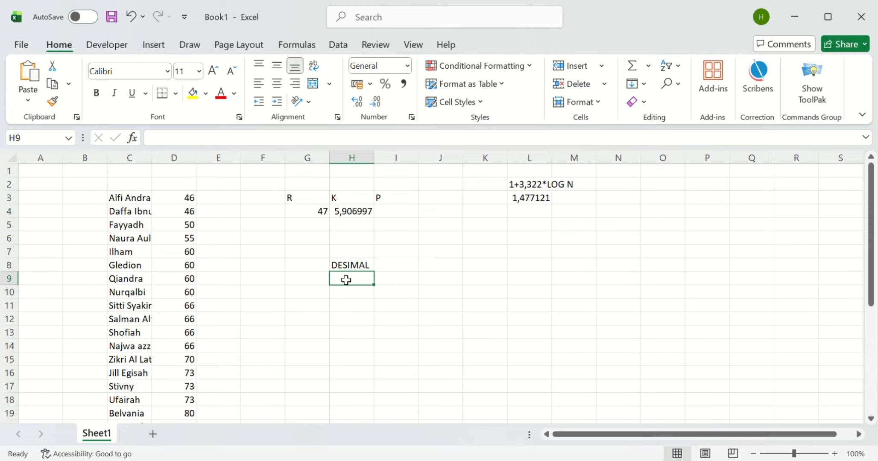
type("ANGKA,")
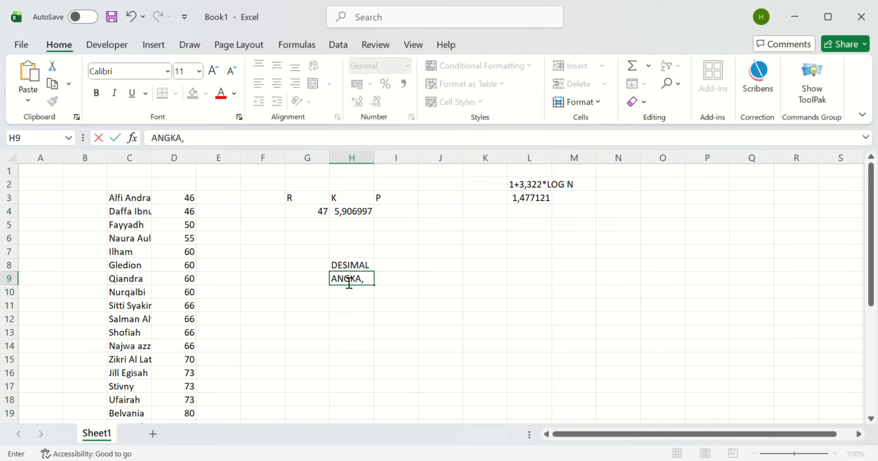
type("5")
double_click(370, 283)
double_click(372, 285)
left_click_drag(362, 283, 348, 287)
left_click(343, 294)
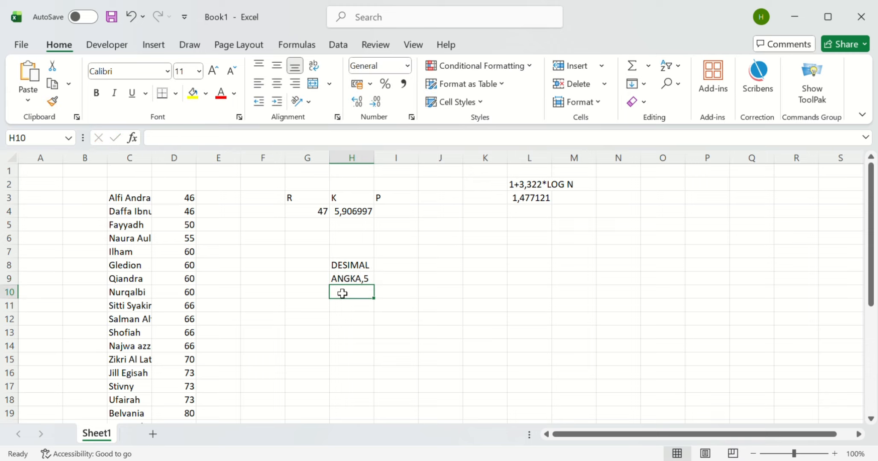
Enter a rounding-up example below the note, with 6,5 in H10 and its rounded value 7 in H11.
type("5,5")
key("BackSpace")
key("BackSpace")
key("BackSpace")
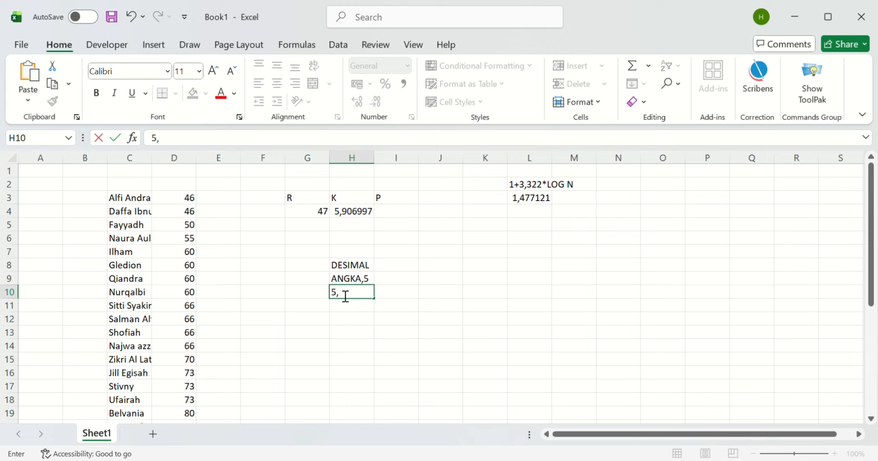
type("6,5")
double_click(357, 297)
left_click(349, 299)
left_click(340, 307)
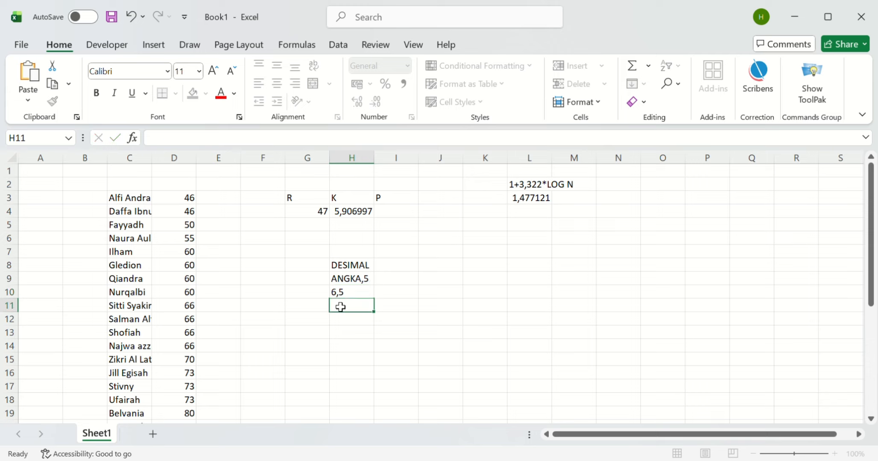
type("7")
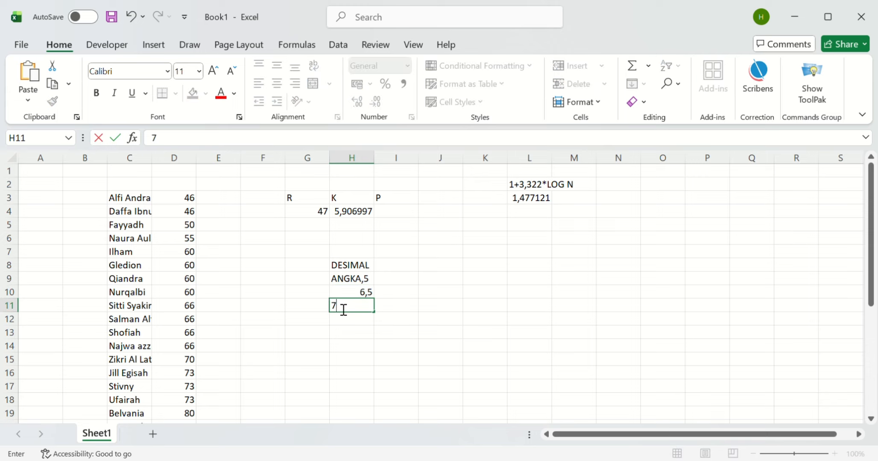
Try the decimals 6, 7, 8 and 9 in the H10 example number and finish with 6,4.
left_click(362, 294)
double_click(368, 297)
key("Home")
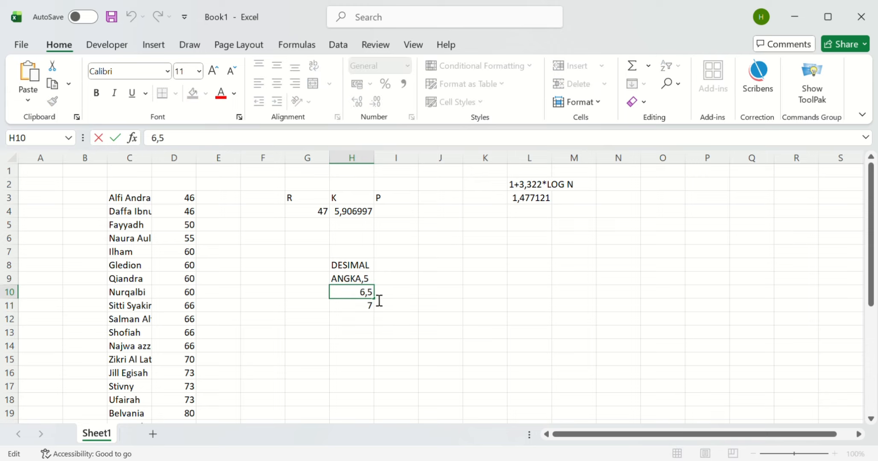
key("BackSpace")
type("6")
key("BackSpace")
type("7")
key("BackSpace")
type("8")
key("BackSpace")
type("9")
key("BackSpace")
type("4")
Change the rounded example value in H11 to 6.
left_click(374, 313)
double_click(372, 313)
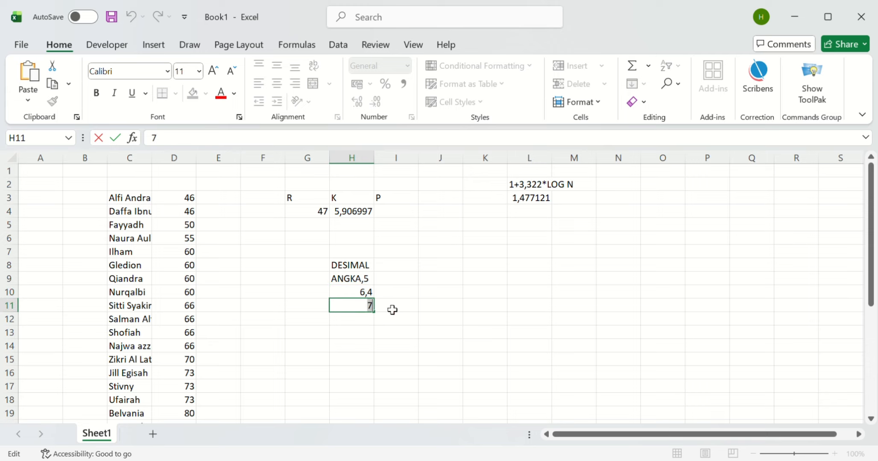
key("BackSpace")
type("6")
left_click(363, 295)
left_click(368, 314)
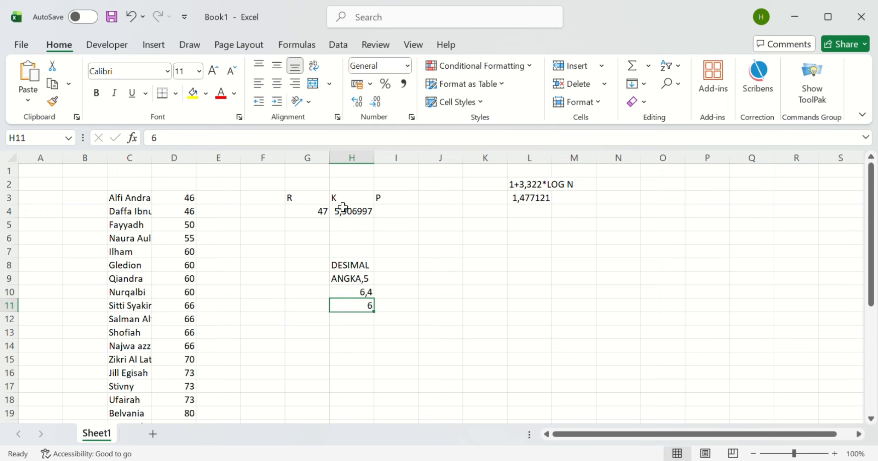
left_click(363, 295)
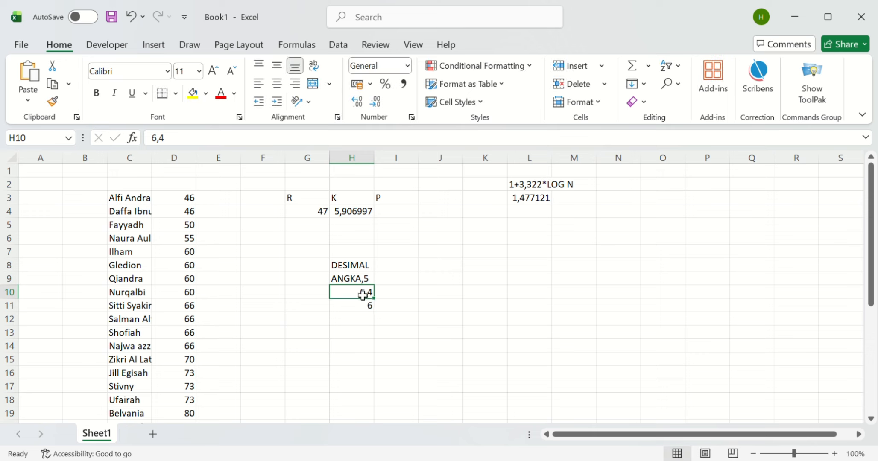
Enter the rounded number of classes, 6, in H5 below the K result.
left_click(353, 231)
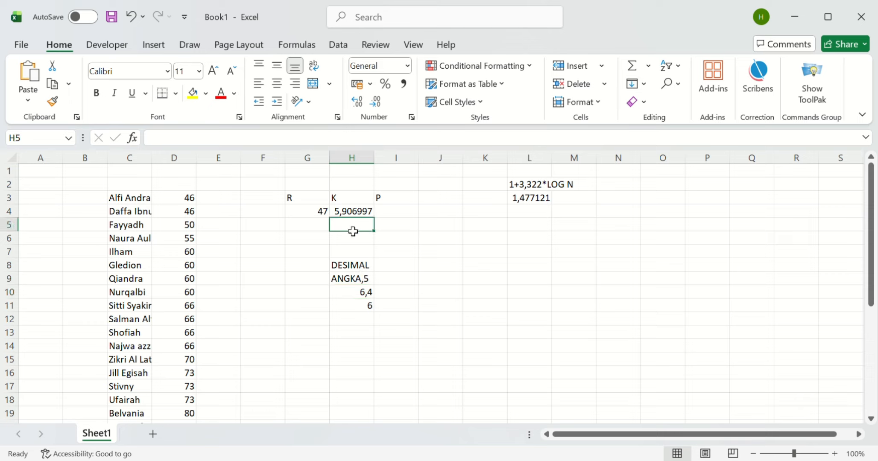
type("6")
left_click(401, 213)
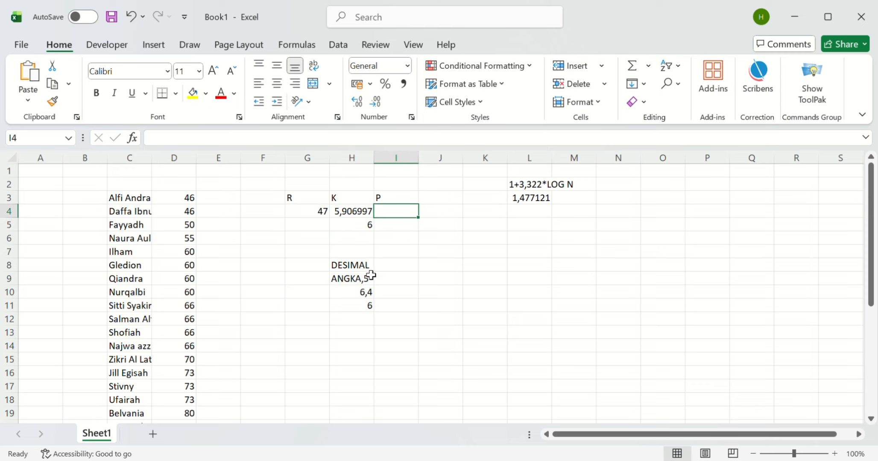
Delete the two rounding example values in H10:H11.
left_click(370, 295)
left_click_drag(373, 297, 370, 304)
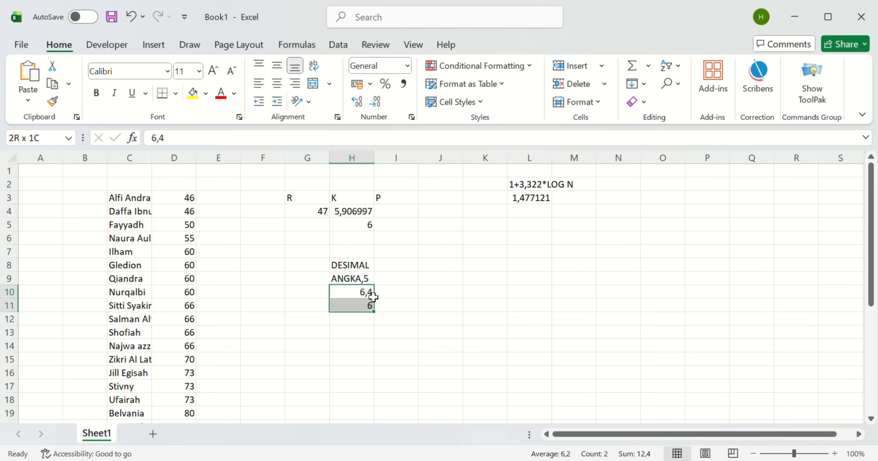
key("Delete")
Calculate the class width under heading P in I4 with the formula =G4/H5, dividing the range by the rounded class count.
left_click(402, 217)
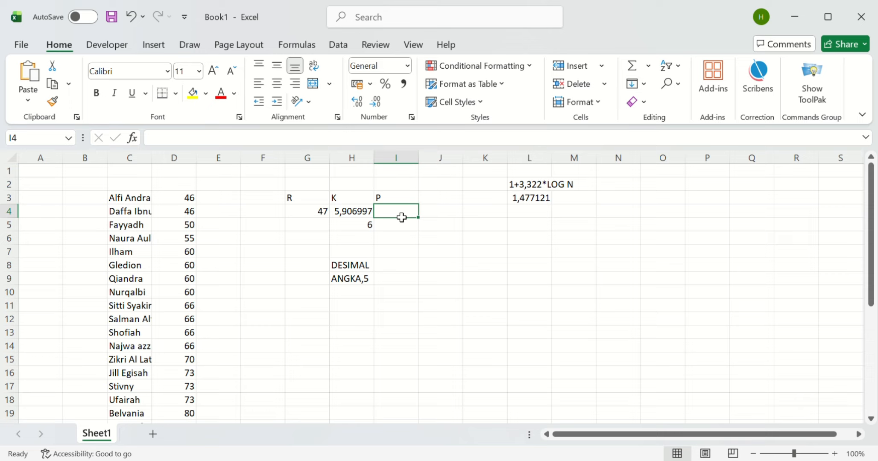
left_click(370, 230)
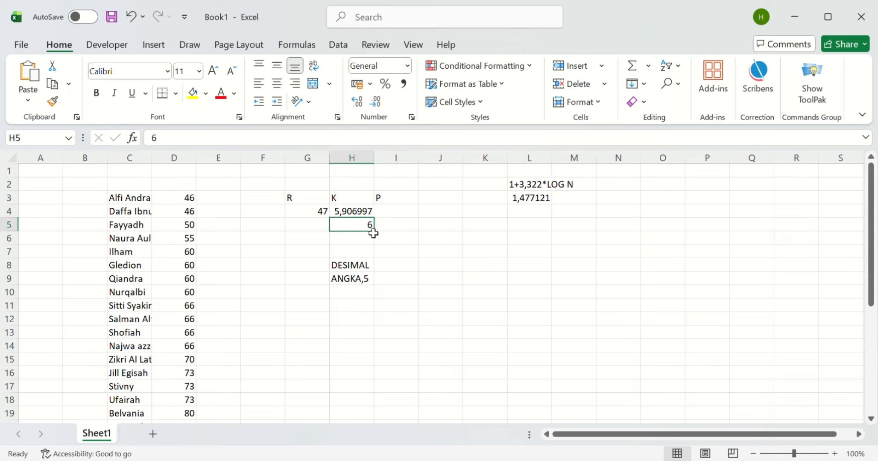
left_click(402, 216)
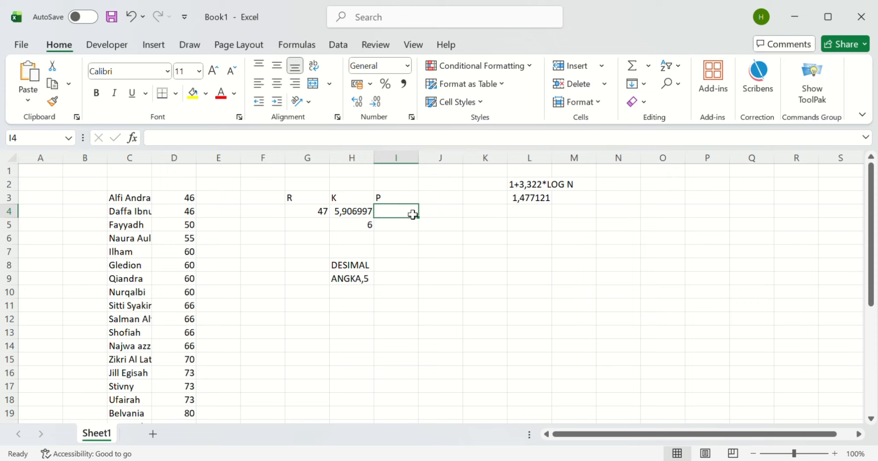
type("=")
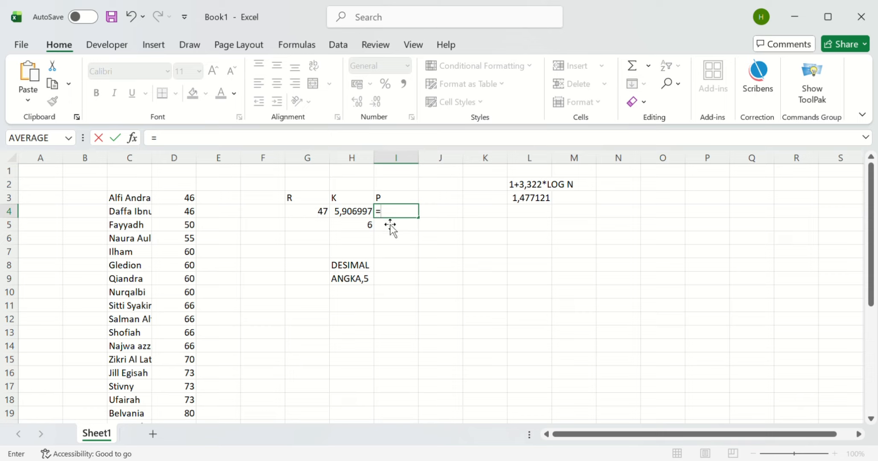
left_click(319, 215)
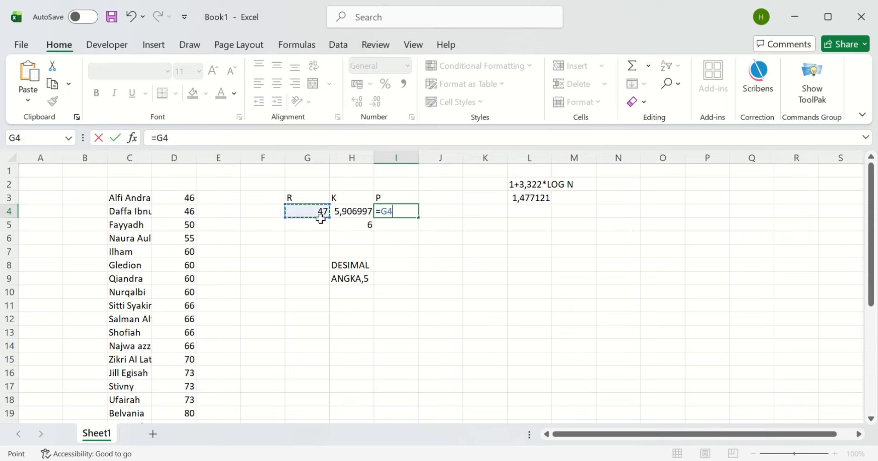
type("/")
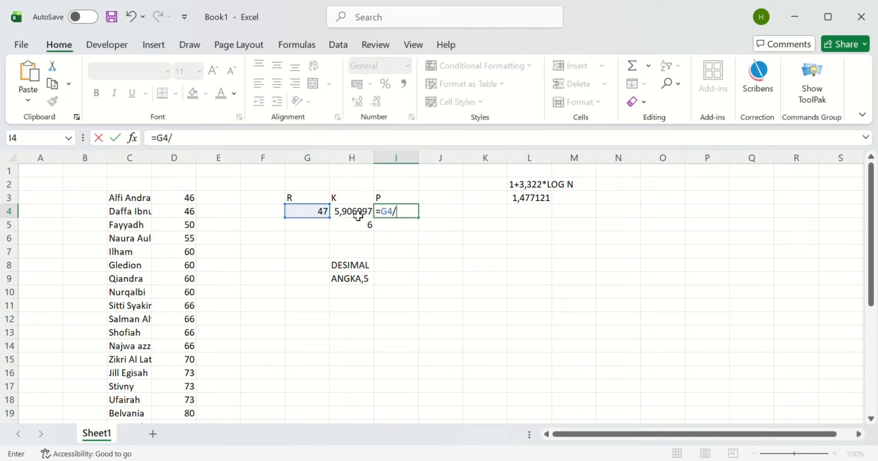
left_click(364, 229)
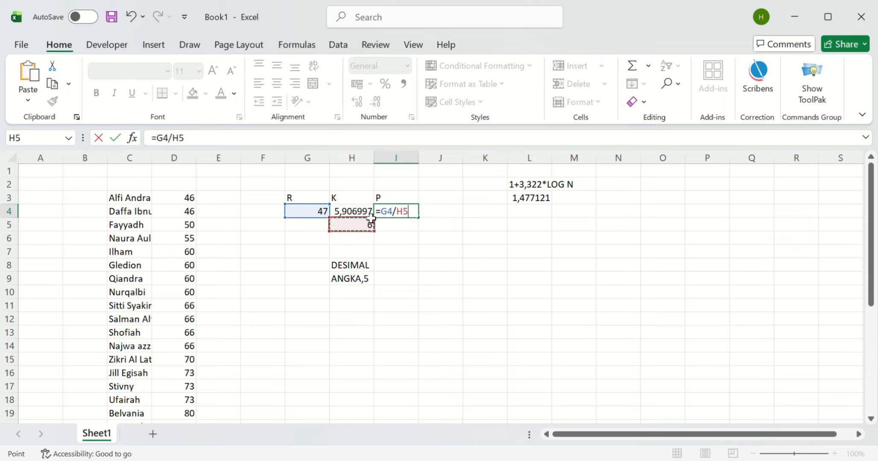
key("Return")
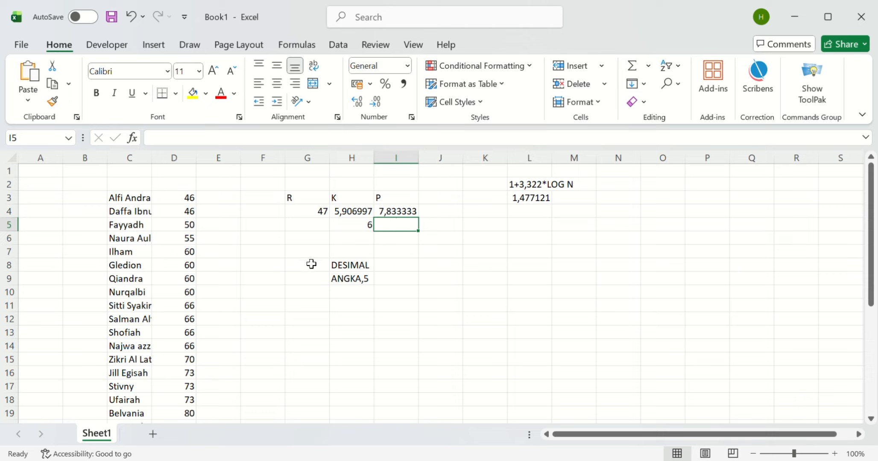
Enter the rounded class width, 8, in I5 below the P result.
left_click(395, 217)
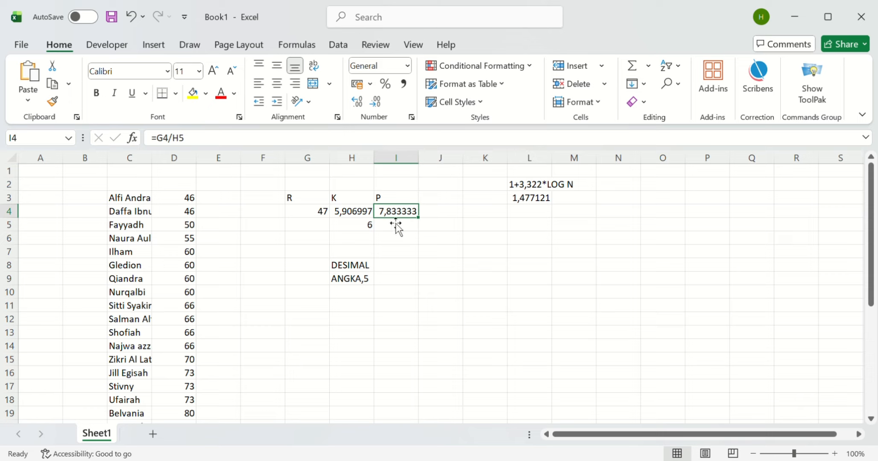
left_click(395, 227)
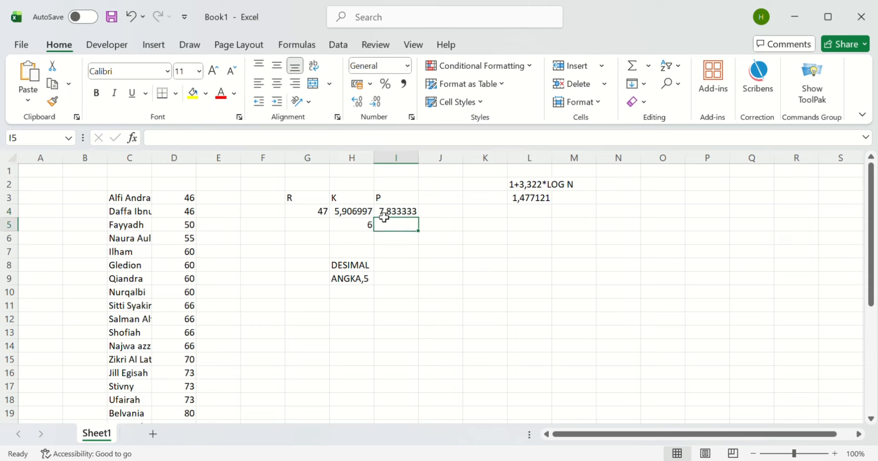
type("8")
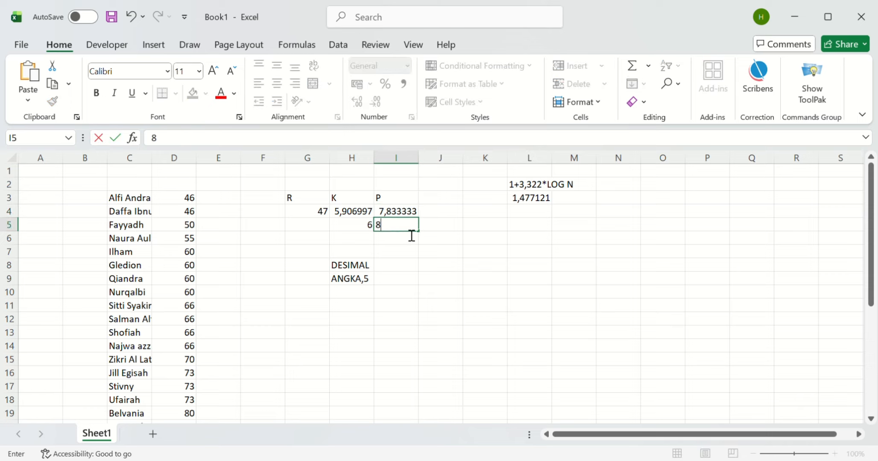
key("Return")
left_click(396, 223)
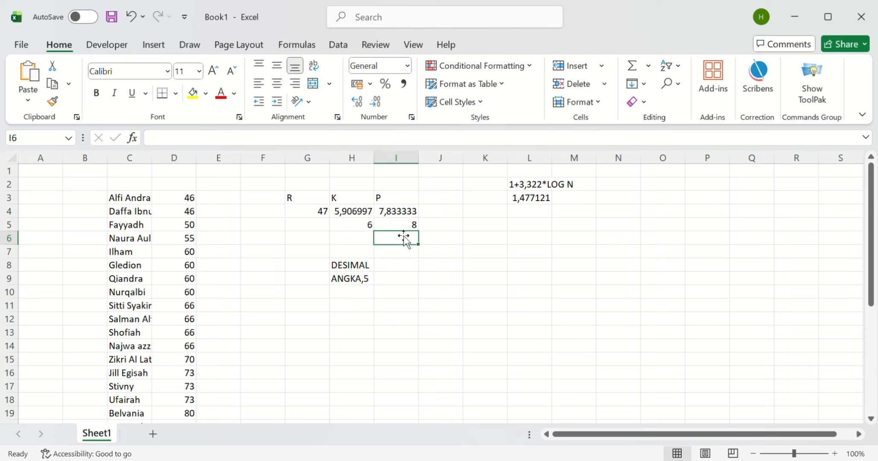
left_click(357, 228)
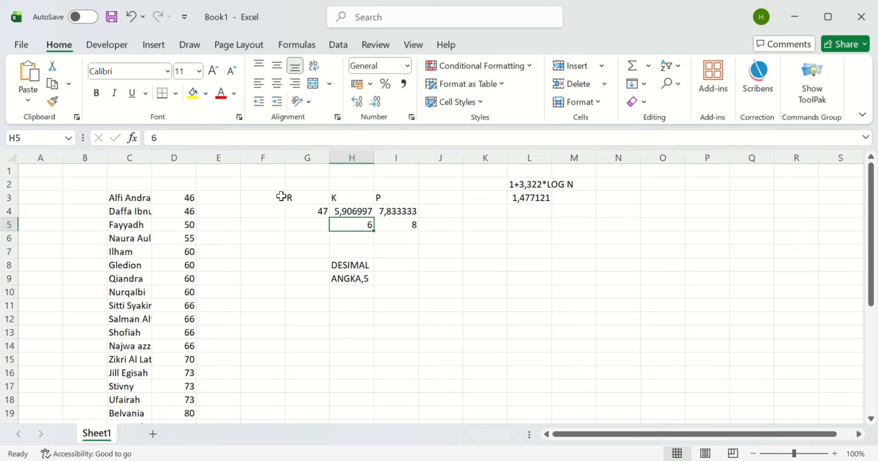
Number the classes from 1 to 8 down cells J7:J14.
left_click(439, 257)
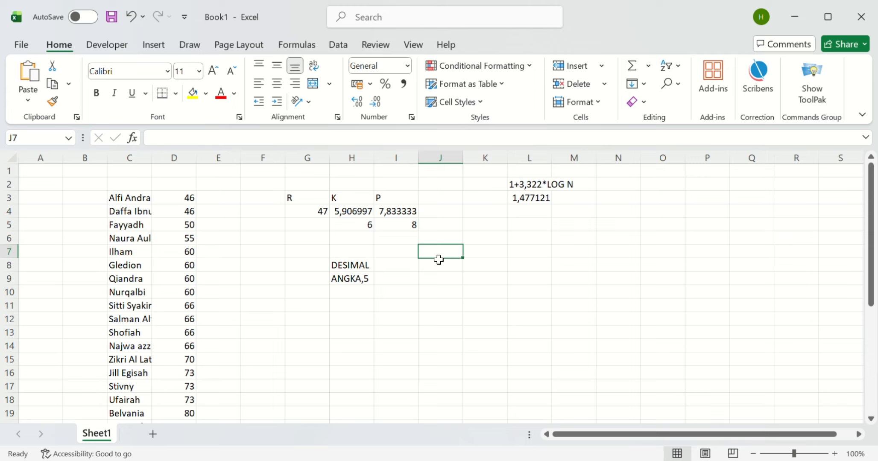
type("1")
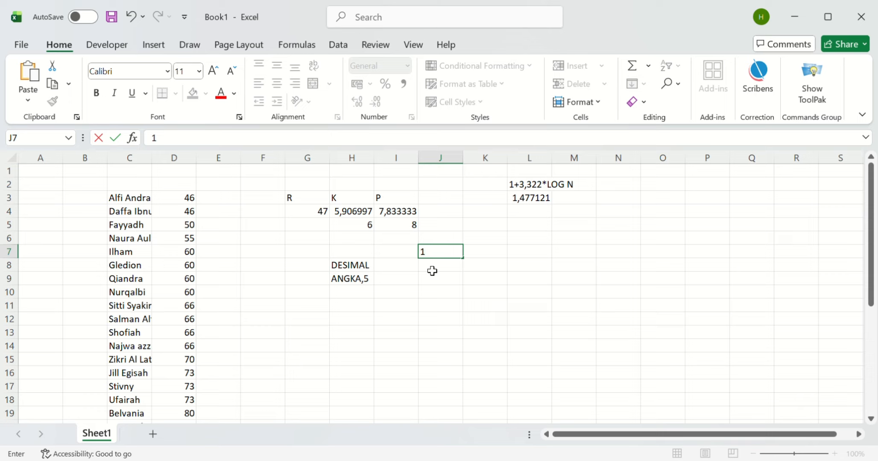
left_click(445, 271)
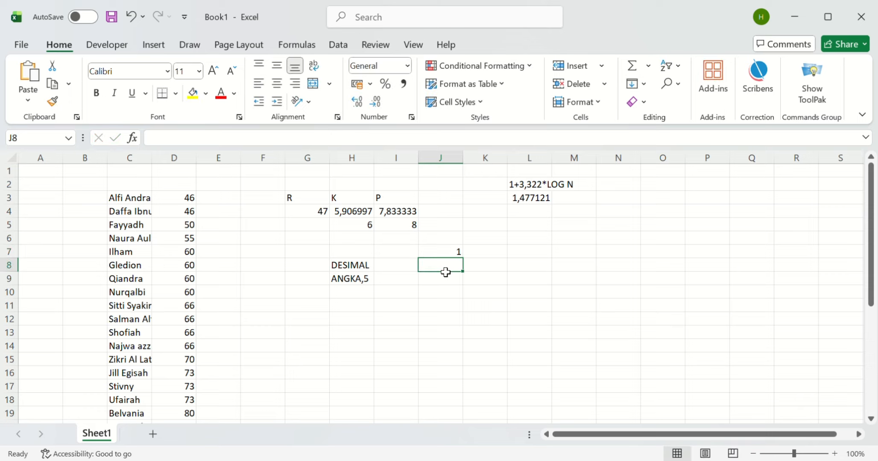
type("2")
key("Return")
type("3")
key("Return")
type("4")
key("Return")
type("5")
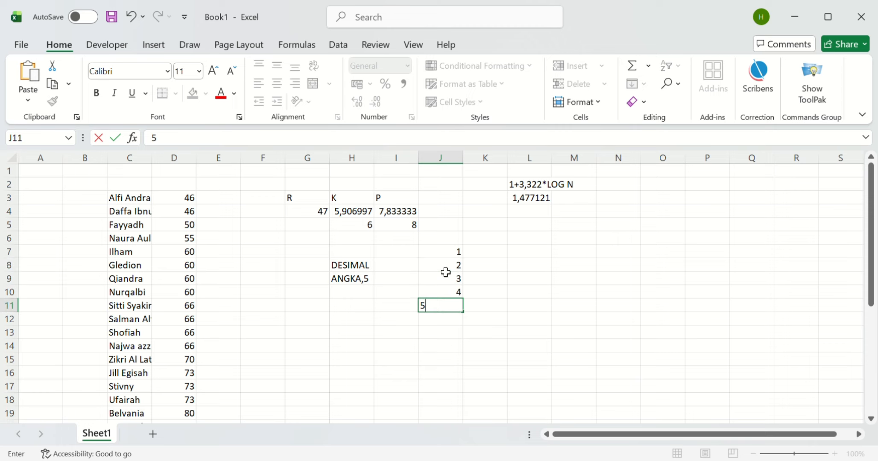
key("Return")
type("6")
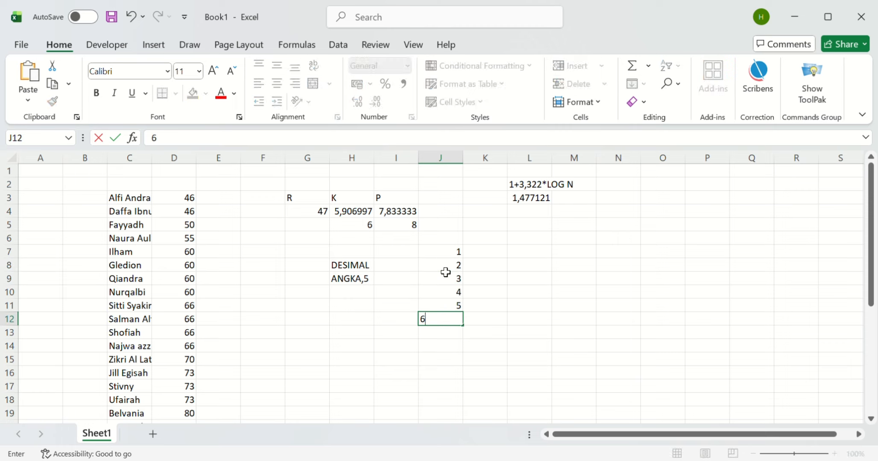
key("Return")
type("7")
key("Return")
type("8")
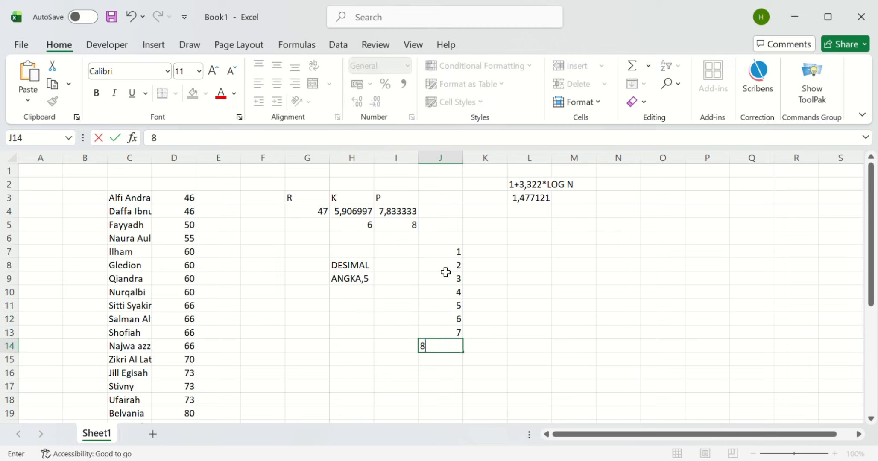
Enter 46 in K7 as the lower limit of the first class.
left_click(490, 255)
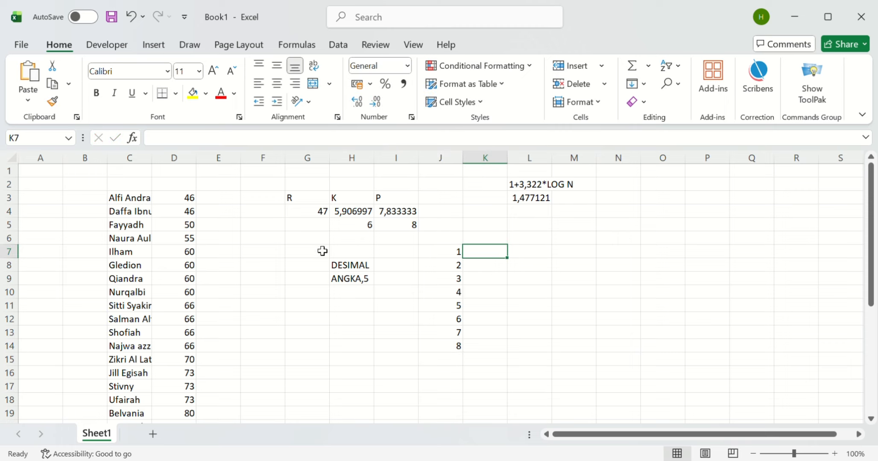
type("46")
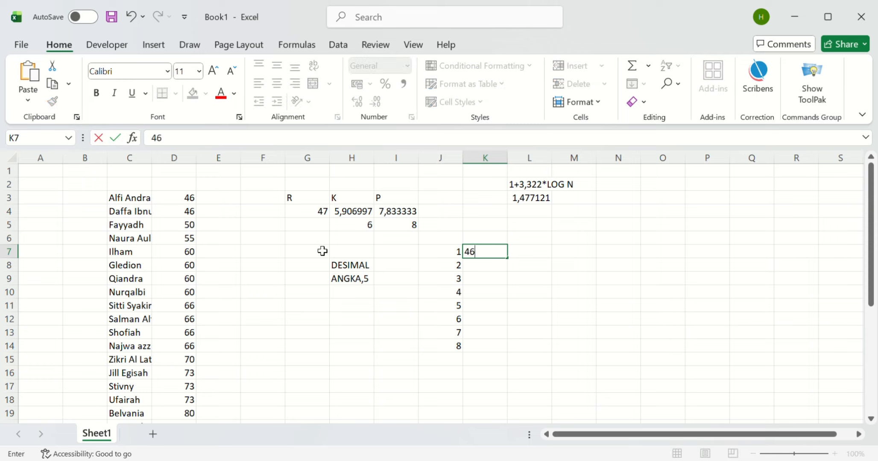
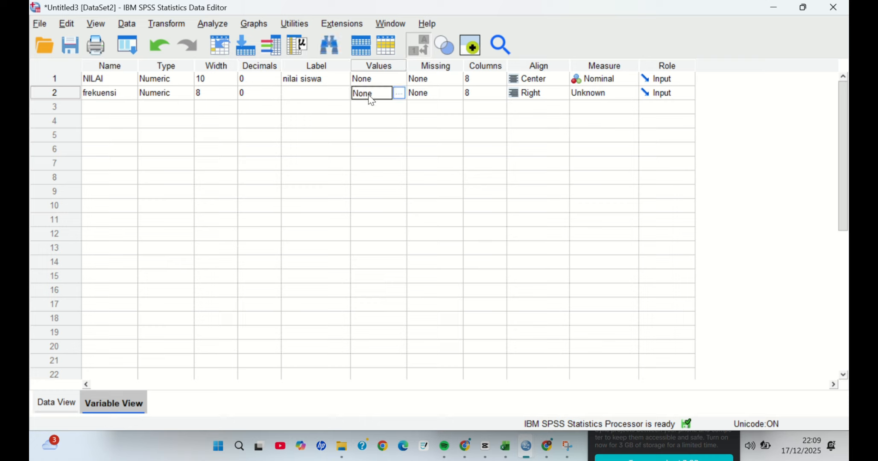
Set the frekuensi variable's alignment to Center and its measurement level to Nominal.
left_click(429, 96)
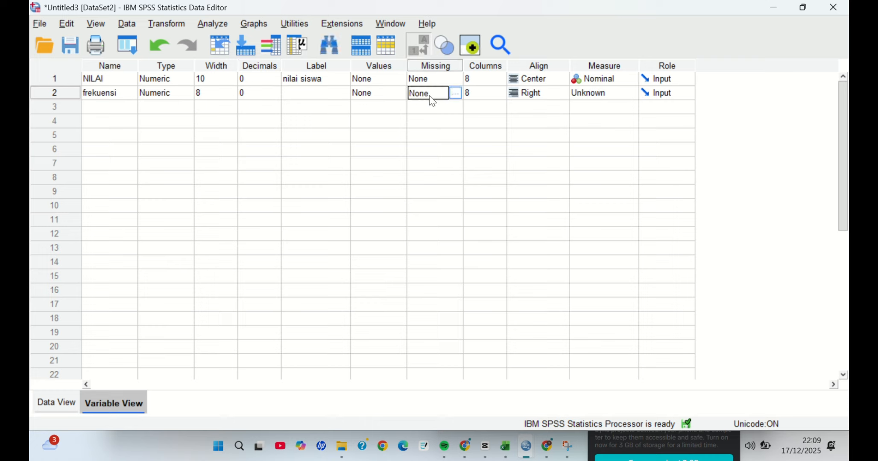
left_click(545, 99)
left_click(541, 133)
left_click(598, 94)
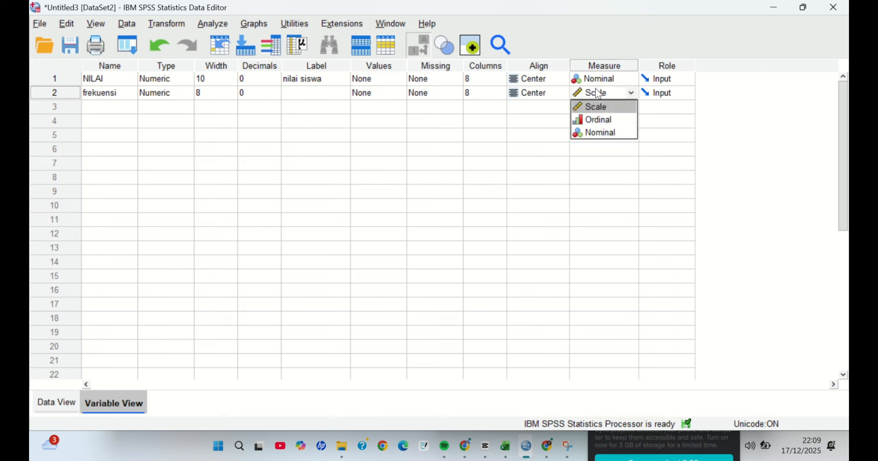
left_click(602, 135)
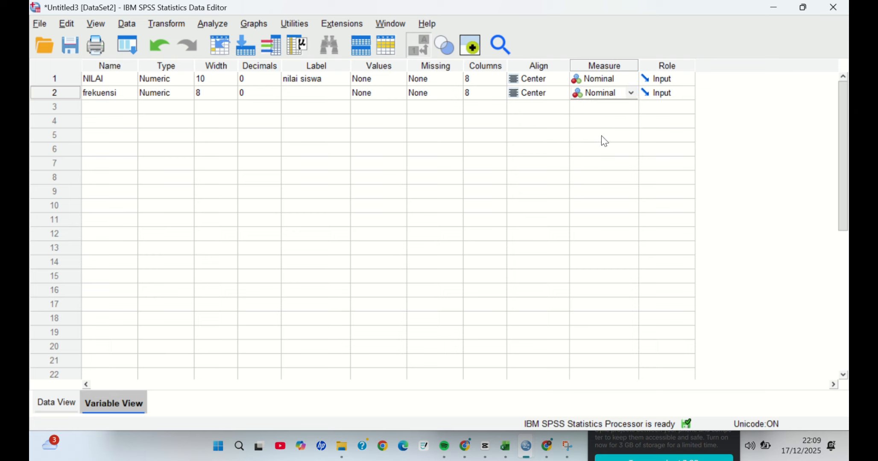
Look over the empty frekuensi data column and check the class intervals in the Excel workbook Book1.
left_click(55, 403)
left_click(146, 100)
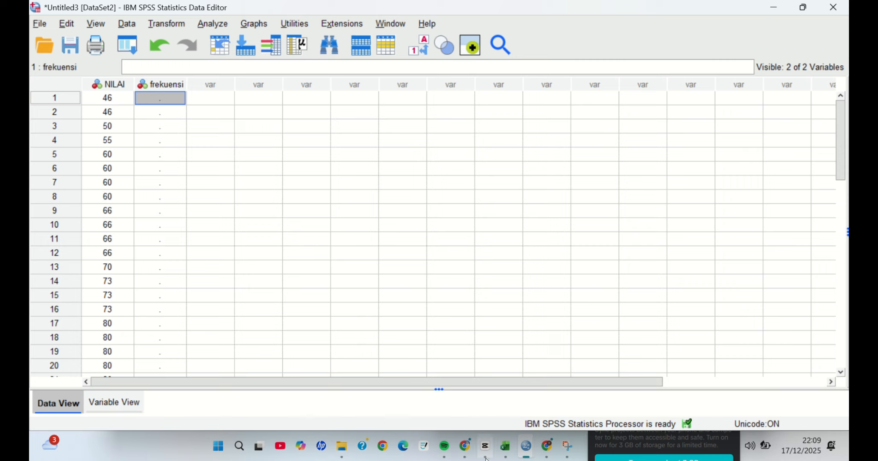
mouse_move(467, 451)
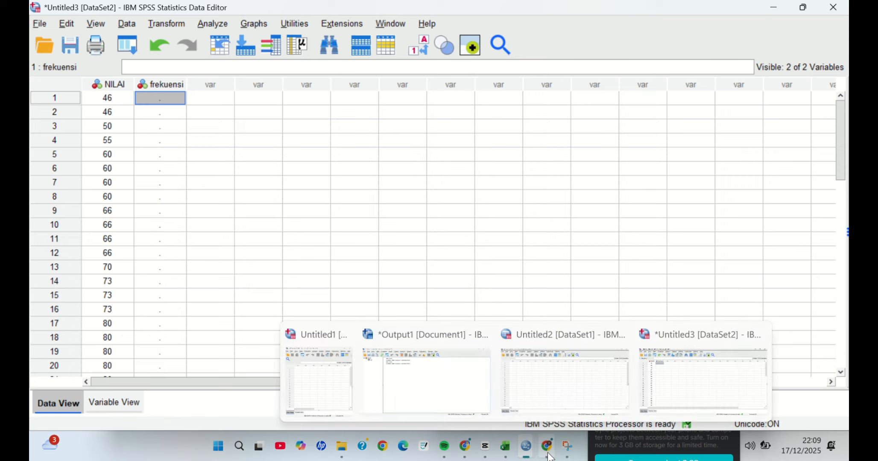
mouse_move(546, 445)
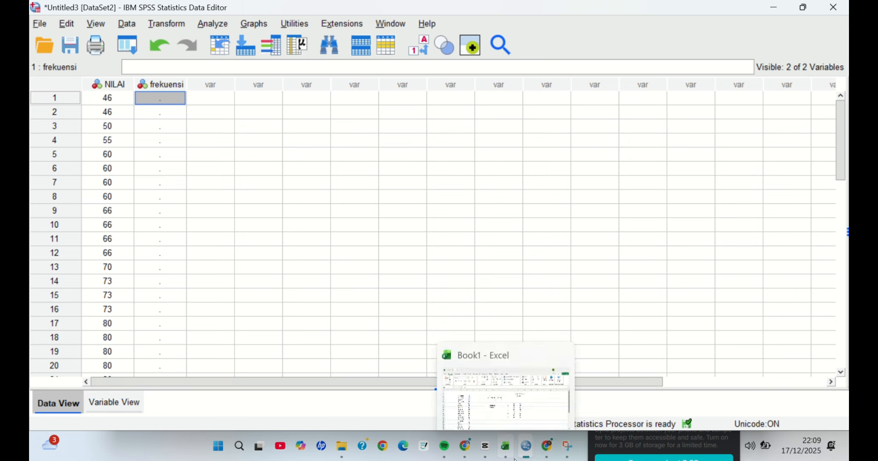
left_click(505, 446)
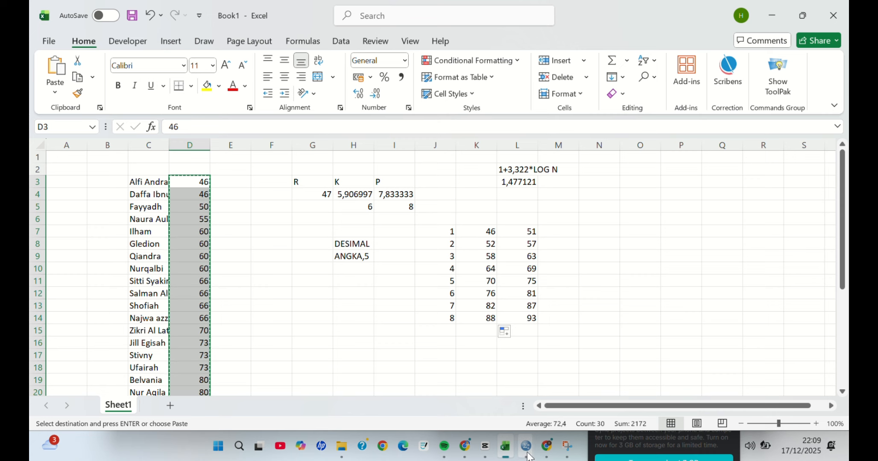
Return to the SPSS dataset Untitled3 and add the value label 1 = "46-51" to the frekuensi variable.
mouse_move(526, 446)
mouse_move(529, 399)
mouse_move(690, 377)
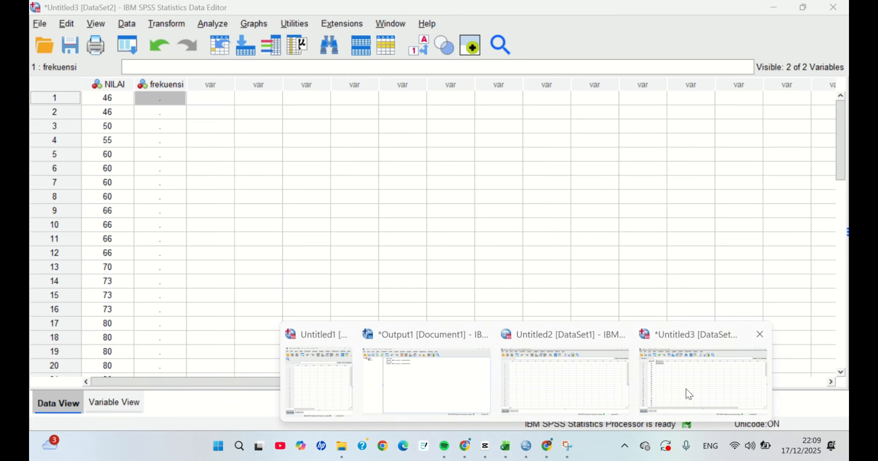
left_click(683, 397)
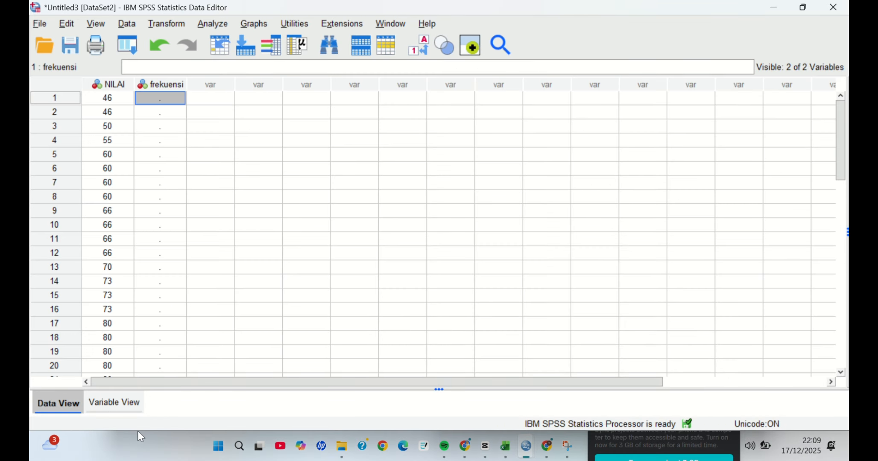
left_click(126, 412)
left_click(377, 93)
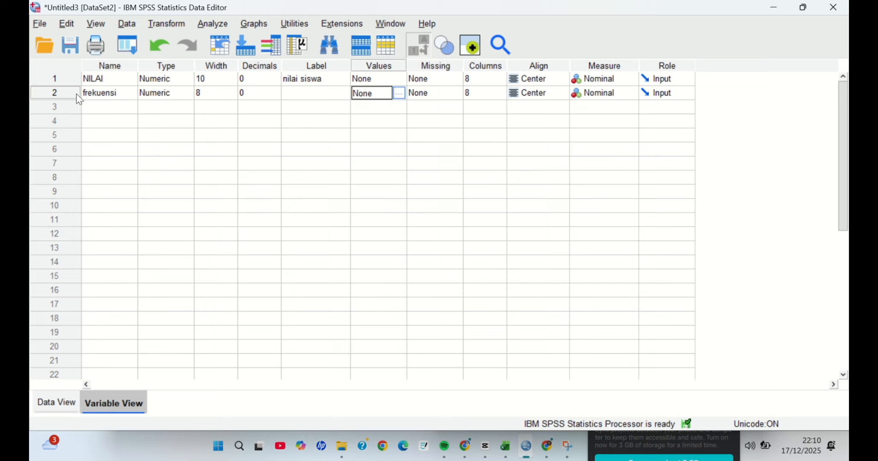
left_click(400, 96)
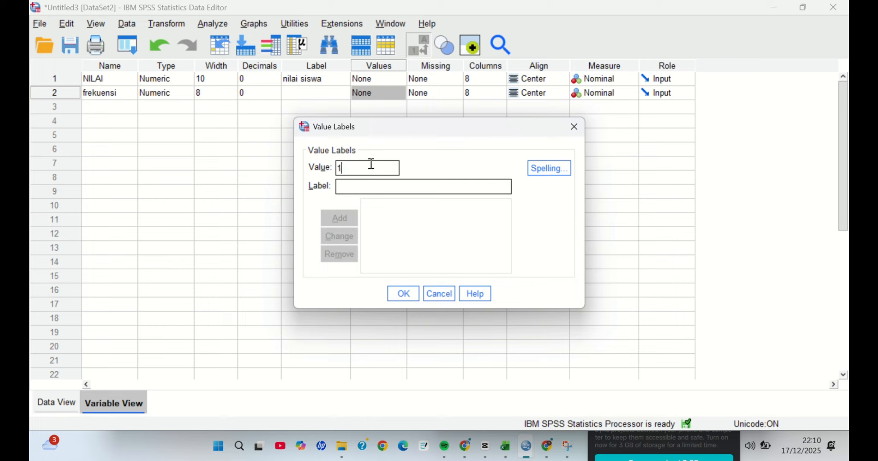
type("1")
left_click(361, 188)
type("4")
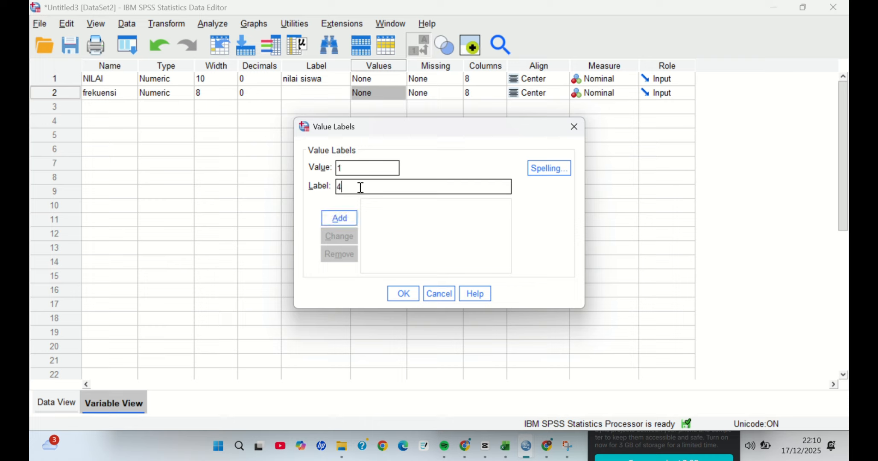
type("6-51")
left_click(330, 220)
Add the value label 2 = "52-57" to the frekuensi variable.
left_click(344, 167)
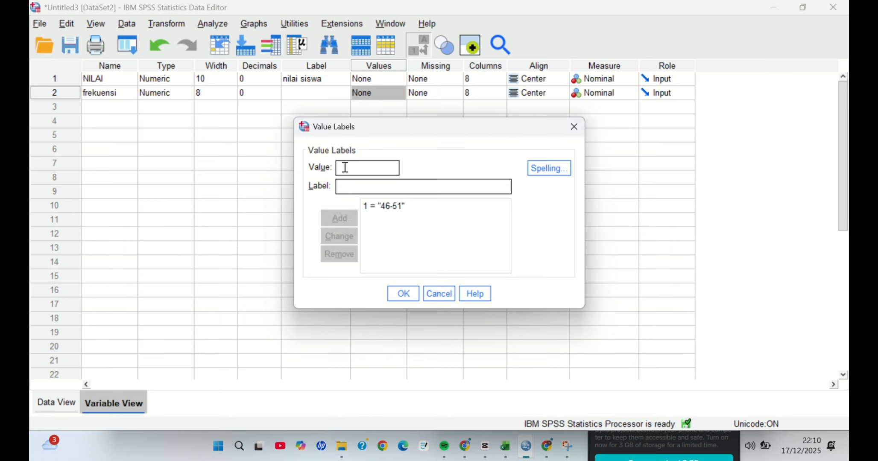
type("2")
type("52-57")
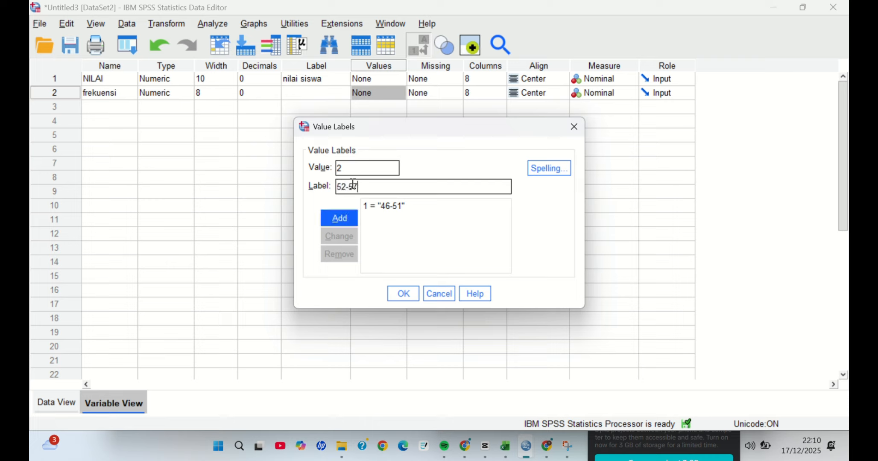
left_click(340, 220)
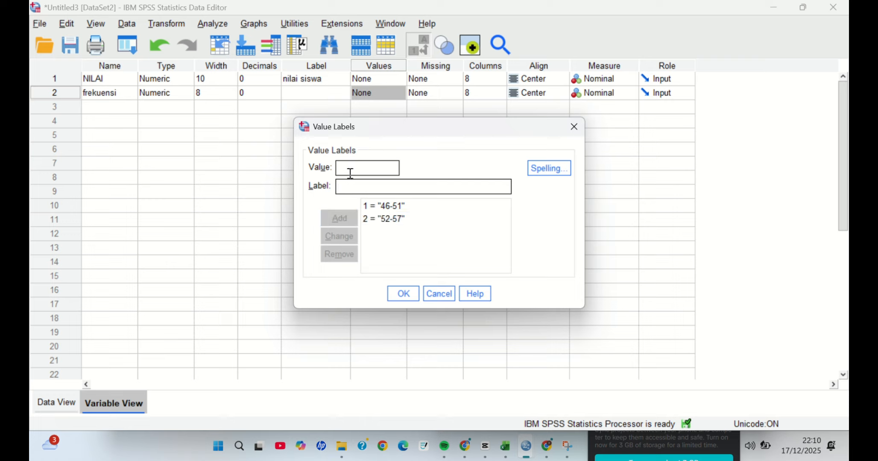
Add the value label 3 = "58-63" to the frekuensi variable.
type("3")
left_click(350, 187)
type("5")
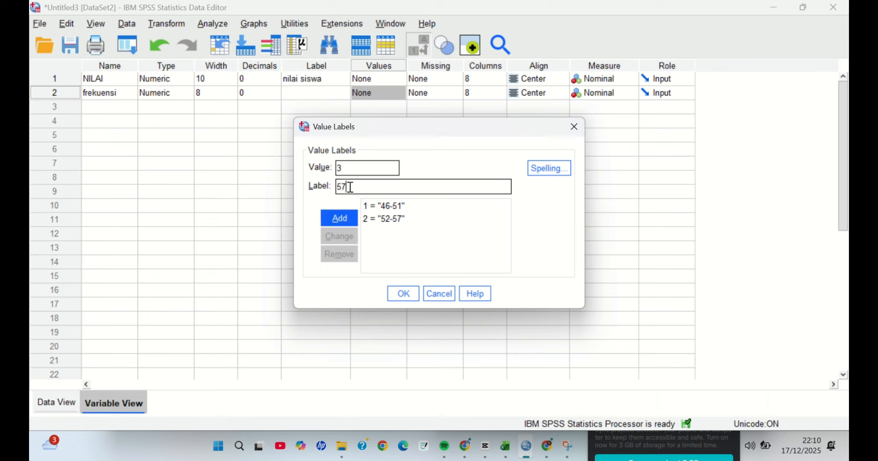
type("8-63")
left_click(340, 218)
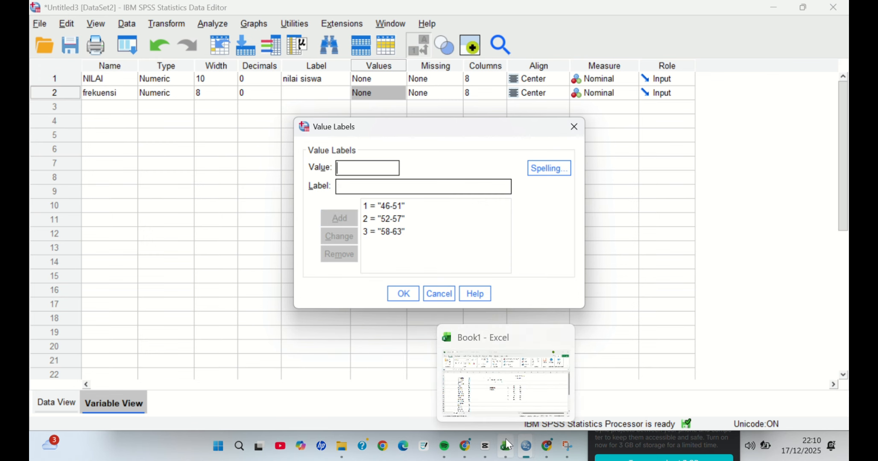
Check the fourth class interval in the Excel preview and add the value label 4 = "64-69" to frekuensi.
mouse_move(509, 385)
left_click(351, 168)
type("4")
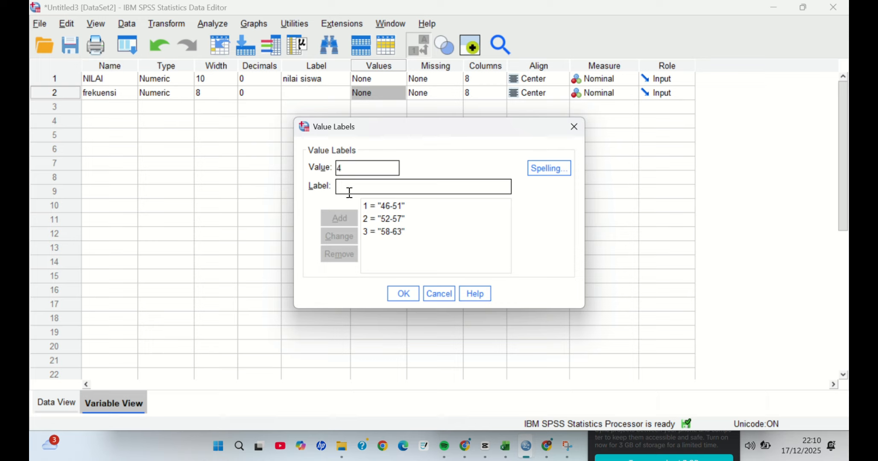
type("64-69")
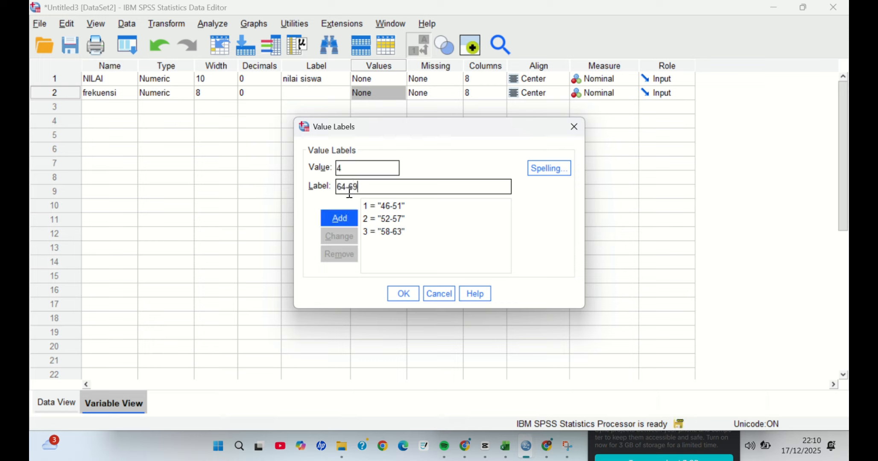
left_click(341, 219)
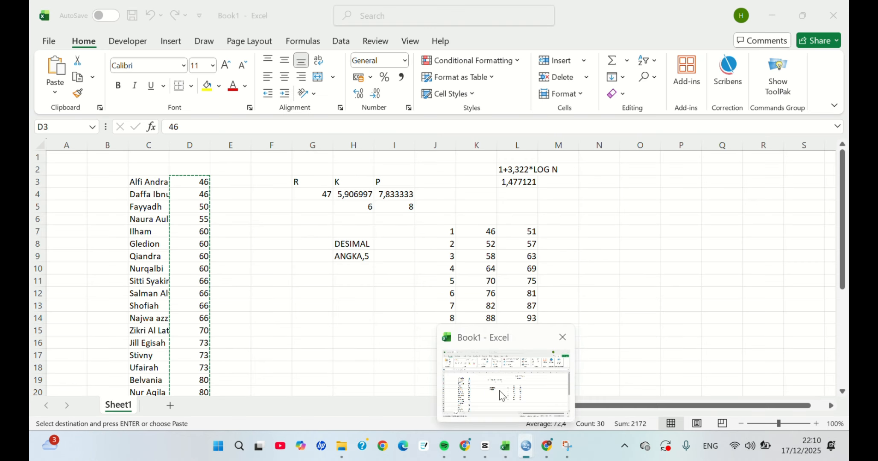
Check the fifth class interval in the Excel workbook Book1 and add the value label 5 = "70-75" to frekuensi in SPSS.
left_click(502, 396)
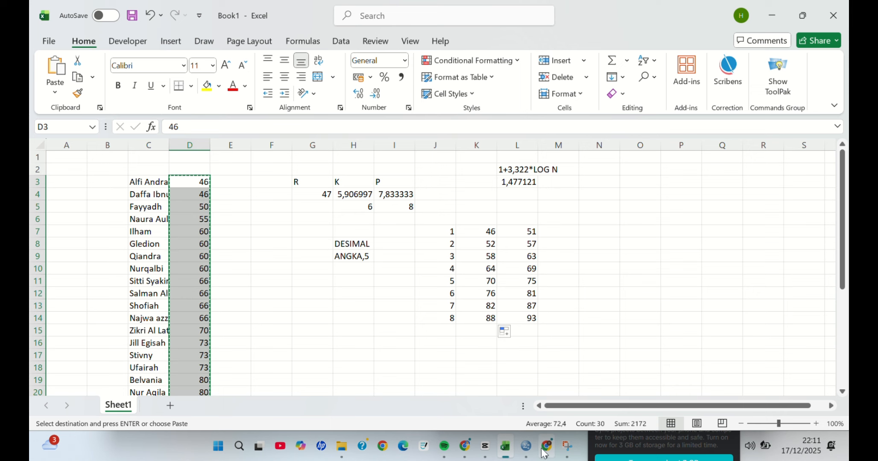
mouse_move(542, 454)
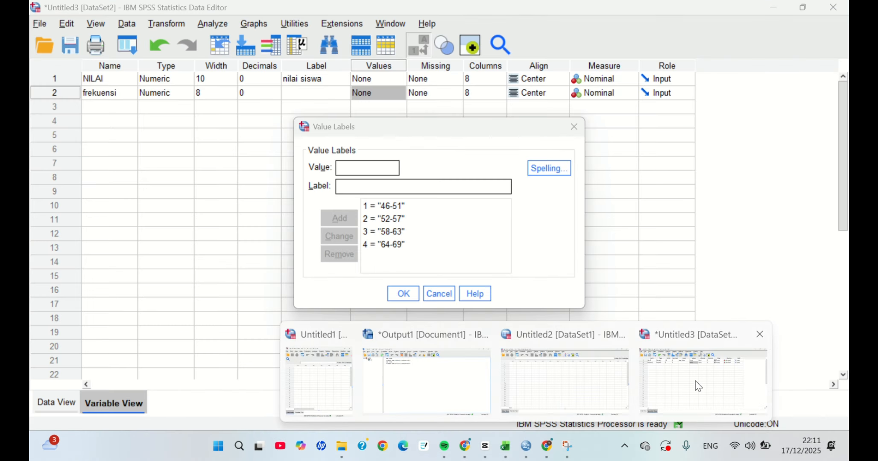
left_click(696, 384)
type("5")
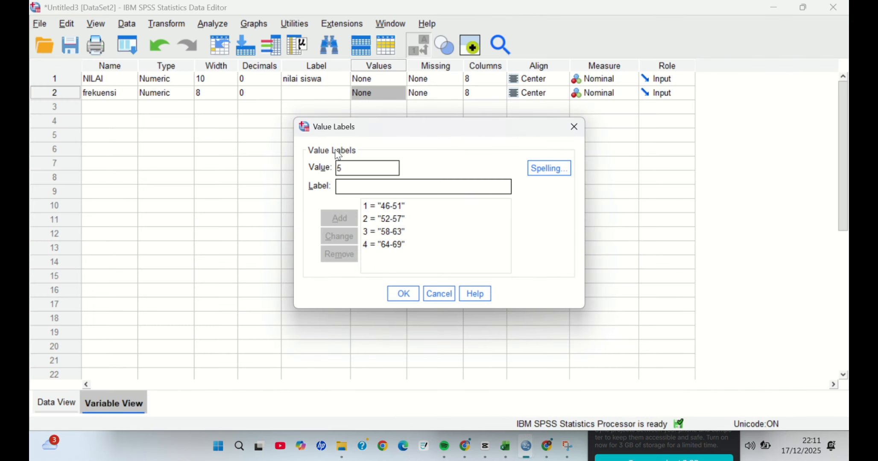
left_click(349, 188)
type("70")
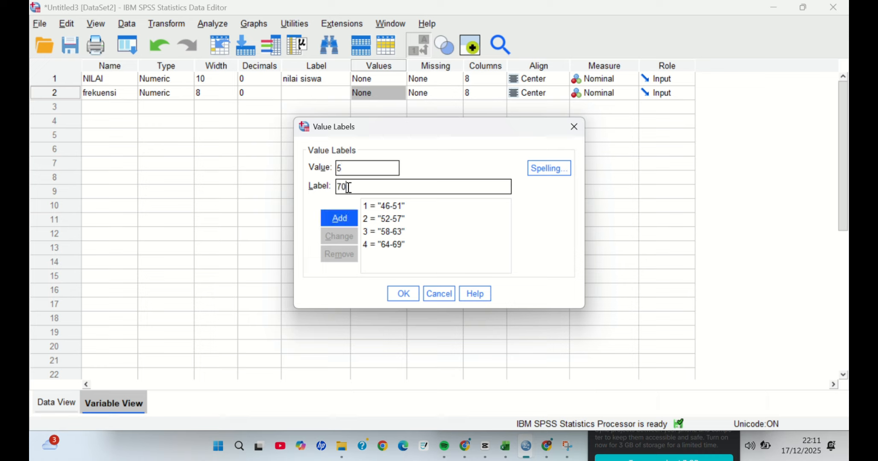
type("-75")
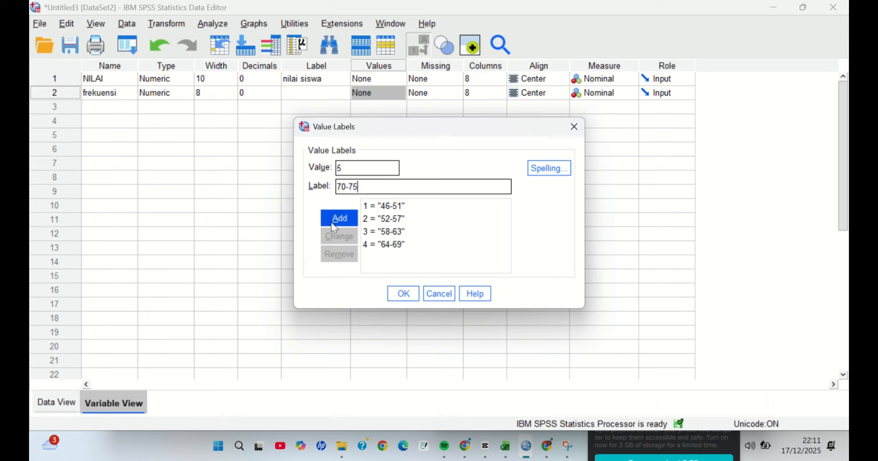
left_click(334, 226)
Add the value label 6 = "76-81" to the frekuensi variable.
type("6")
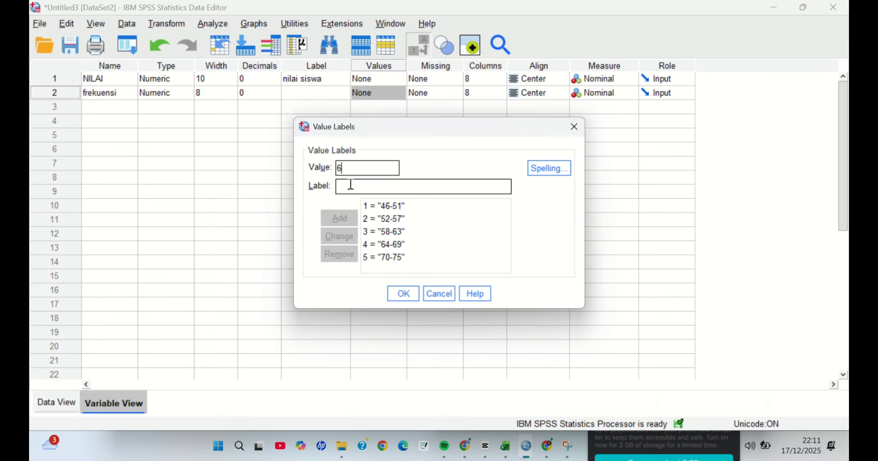
left_click(350, 192)
type("7")
key("BackSpace")
type("76-")
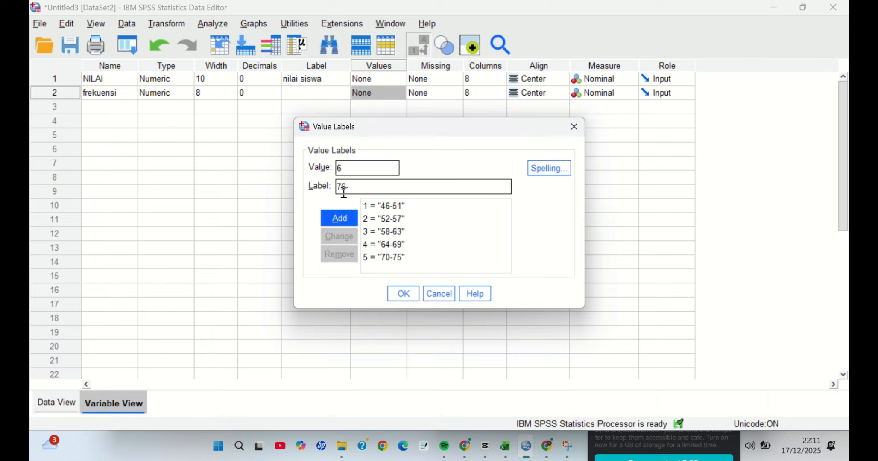
type("81")
left_click(340, 219)
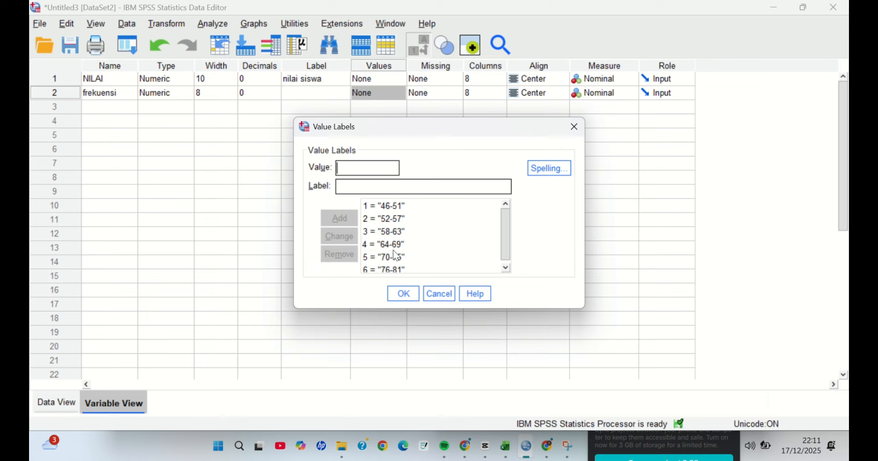
Add the value label 7 = "82-87" to the frekuensi variable.
type("7")
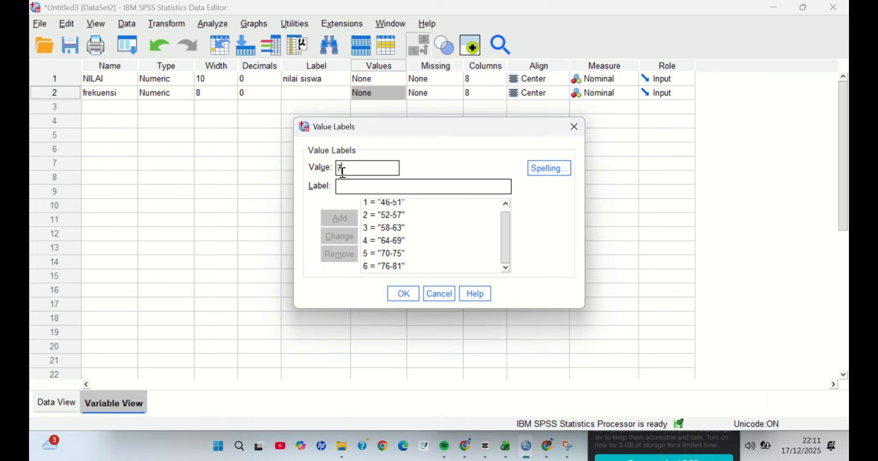
left_click(343, 187)
type("82")
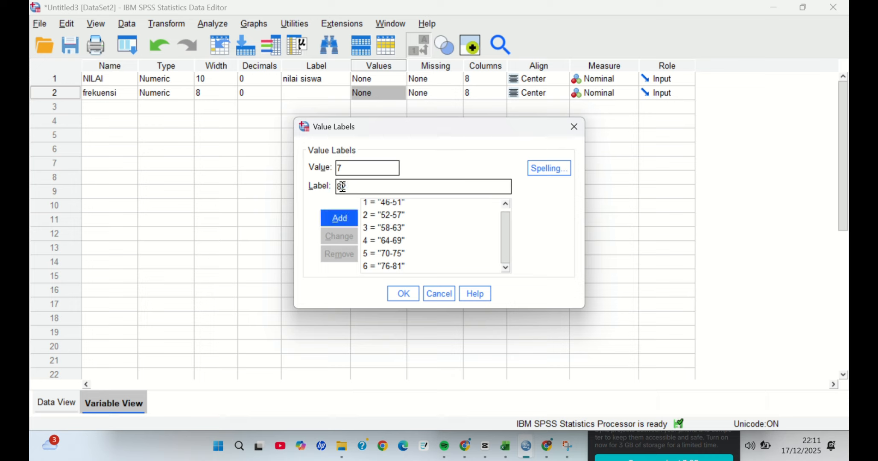
type("-87")
left_click(345, 219)
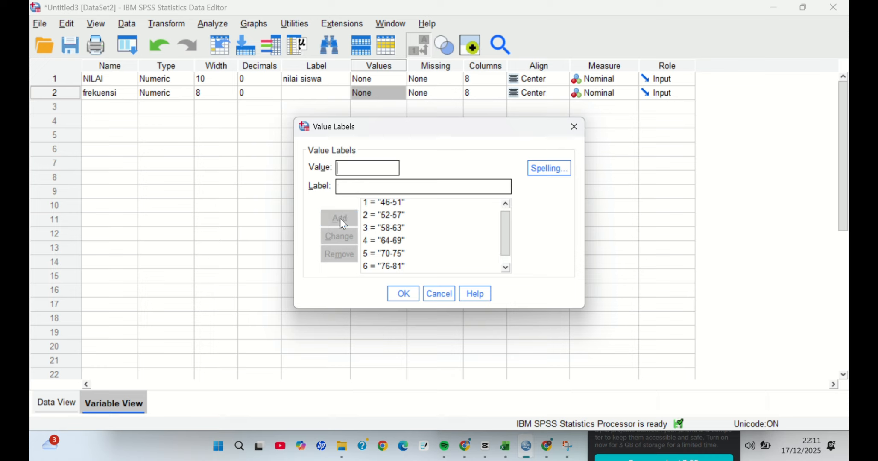
Add the value label 8 = "88-93" to frekuensi and apply the complete set of value labels.
type("8")
left_click(351, 188)
type("88-9")
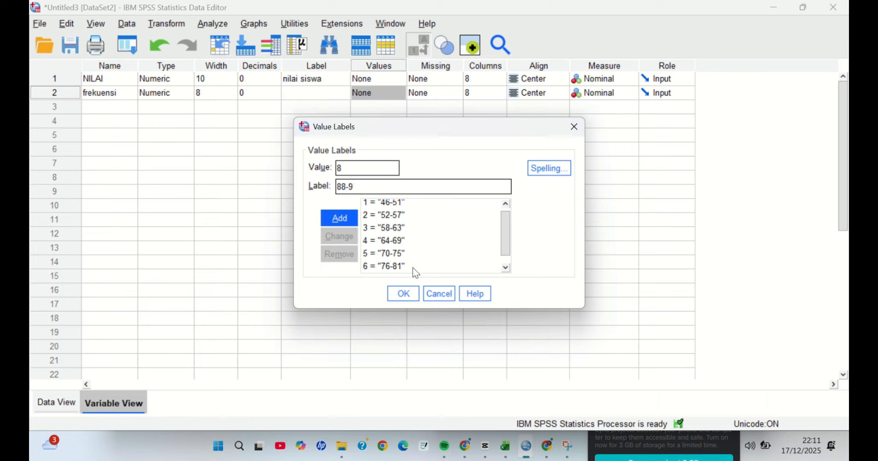
scroll(413, 272, "down", 1)
scroll(417, 273, "up", 1)
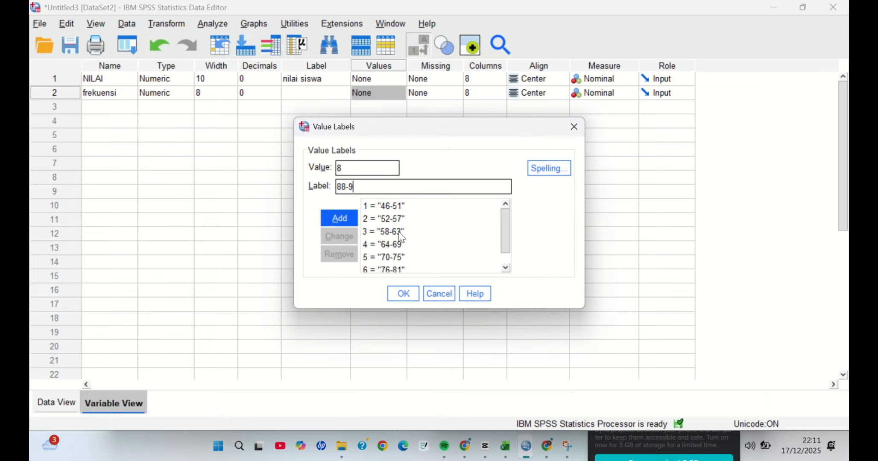
type("3")
left_click(337, 220)
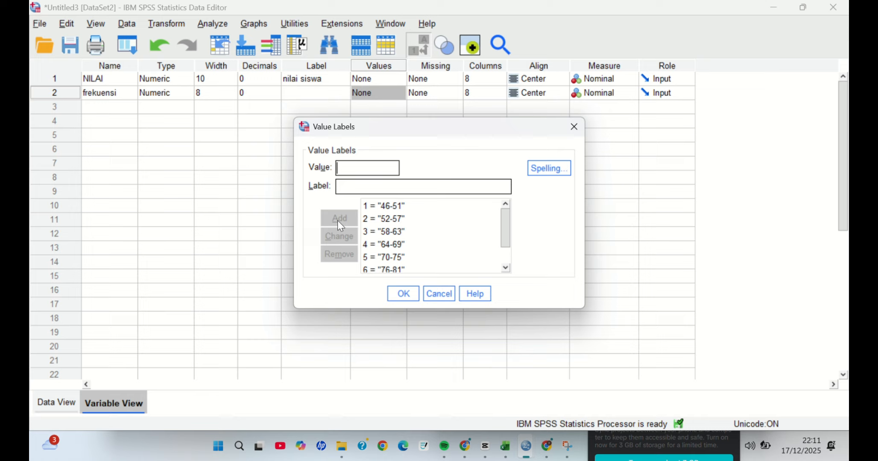
left_click(400, 294)
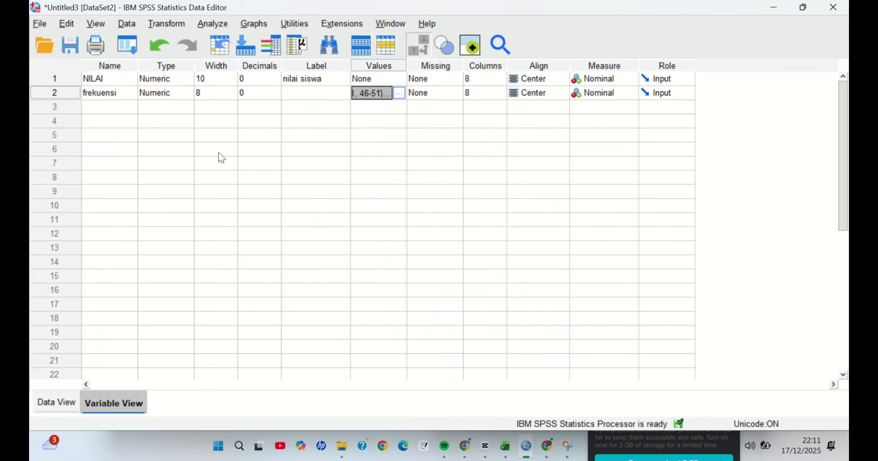
Switch to the data sheet and assign the 46-51 class to frekuensi in rows 1 and 2.
left_click(45, 413)
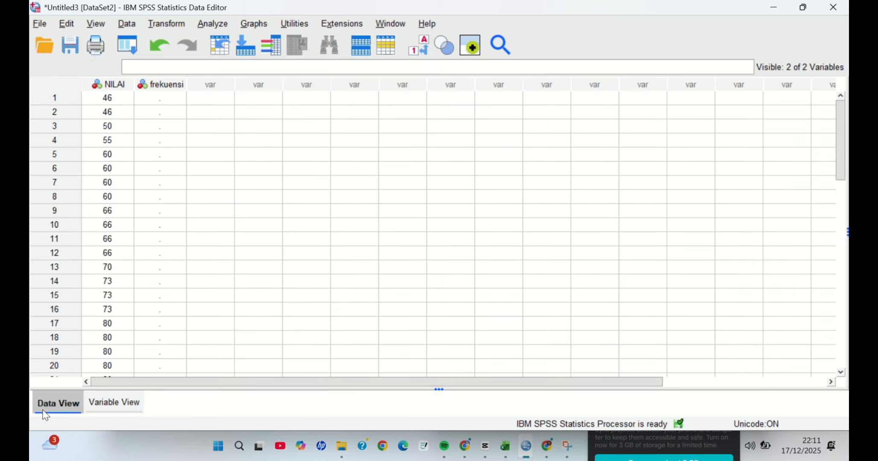
left_click(169, 101)
double_click(177, 101)
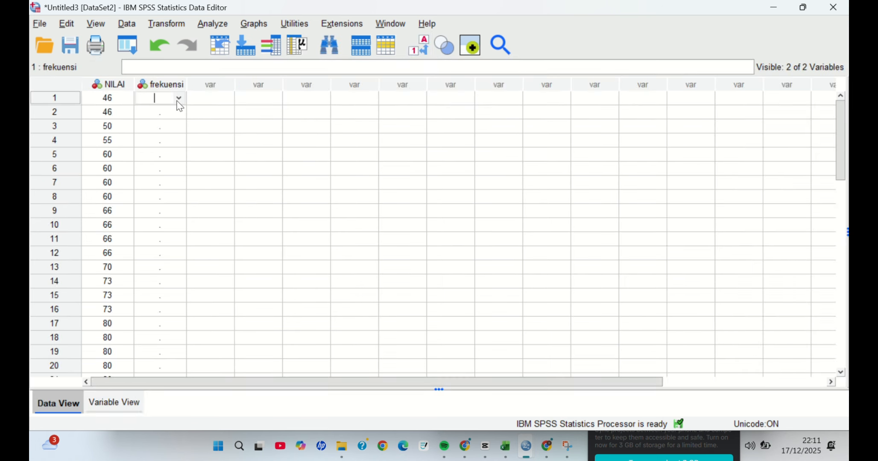
left_click(179, 98)
left_click(185, 101)
left_click(167, 115)
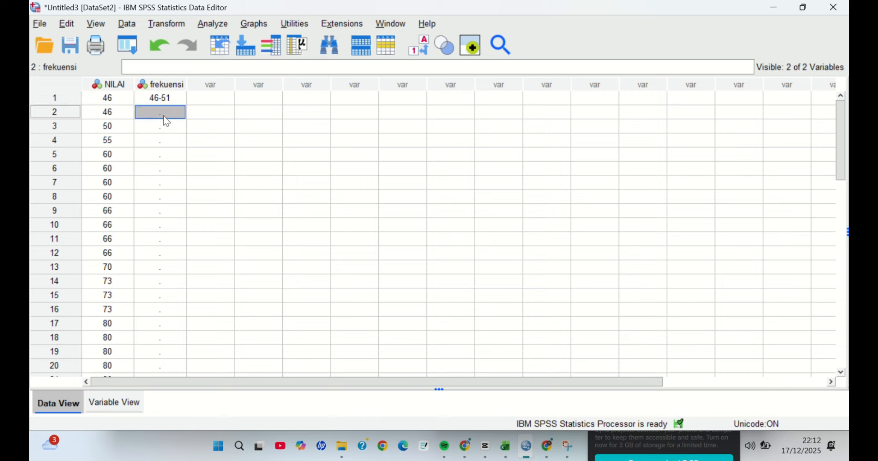
type("1")
Copy the 46-51 class from the first frekuensi cell into row 3, where NILAI is 50.
left_click(155, 99)
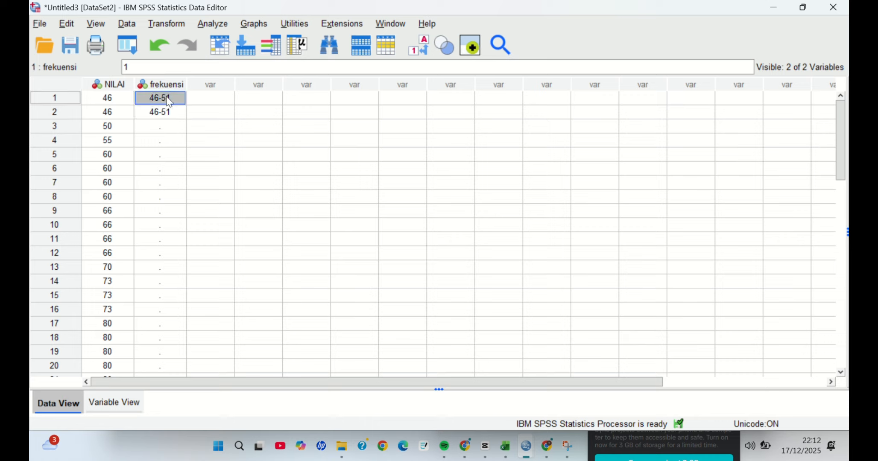
left_click(158, 129)
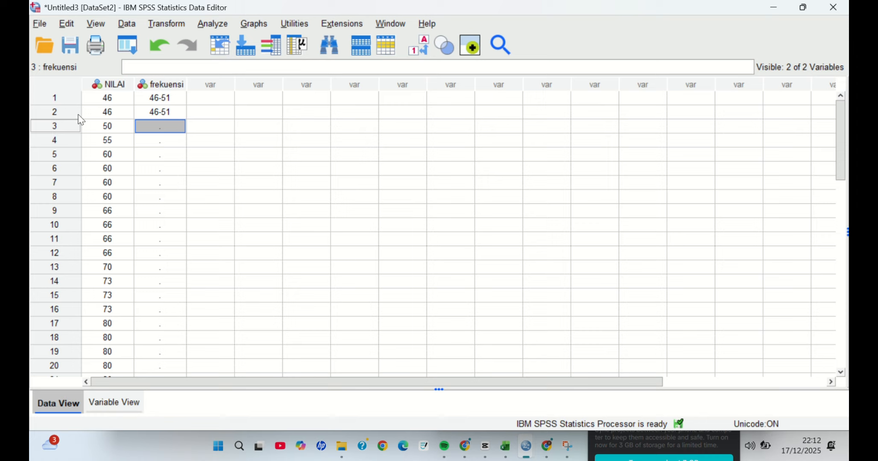
right_click(169, 129)
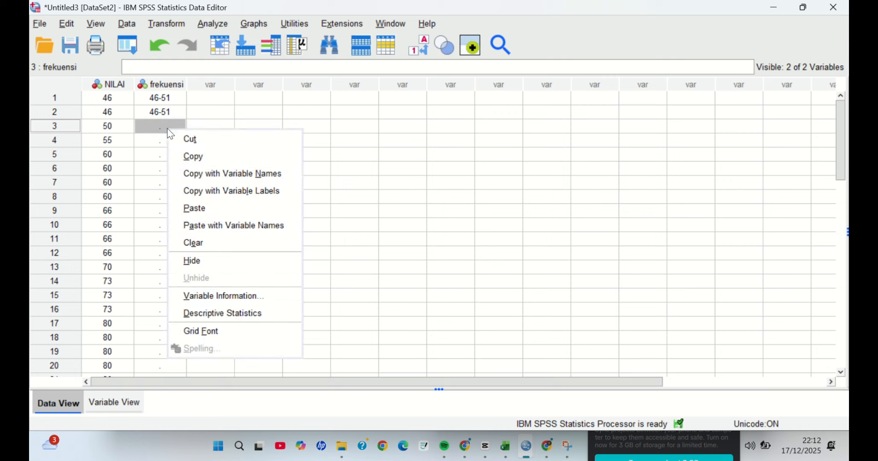
left_click(195, 210)
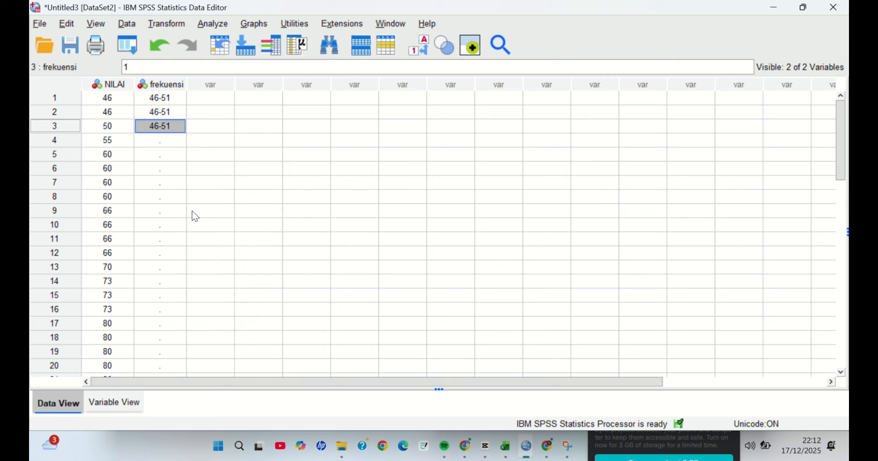
Assign the 52-57 class to frekuensi in row 4 and the 58-63 class in row 5.
left_click(167, 144)
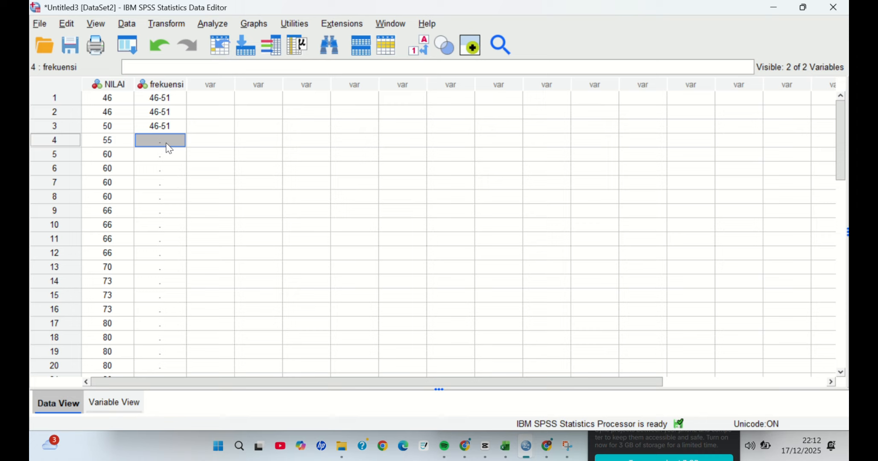
type("2")
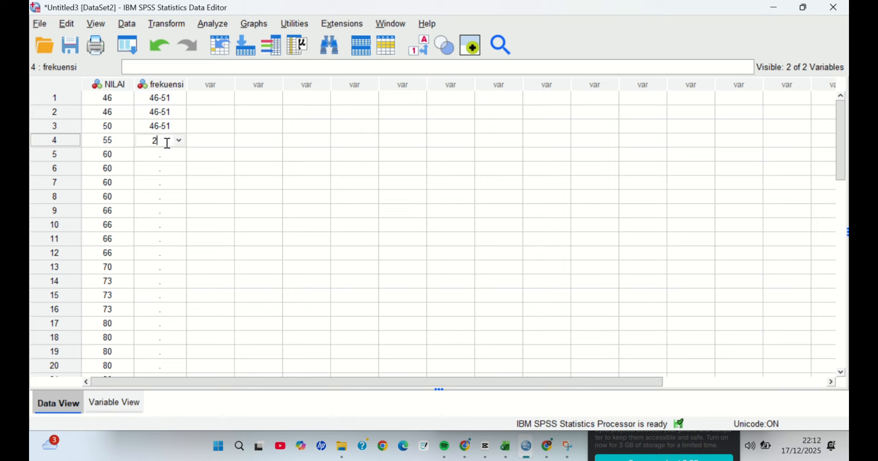
left_click(180, 141)
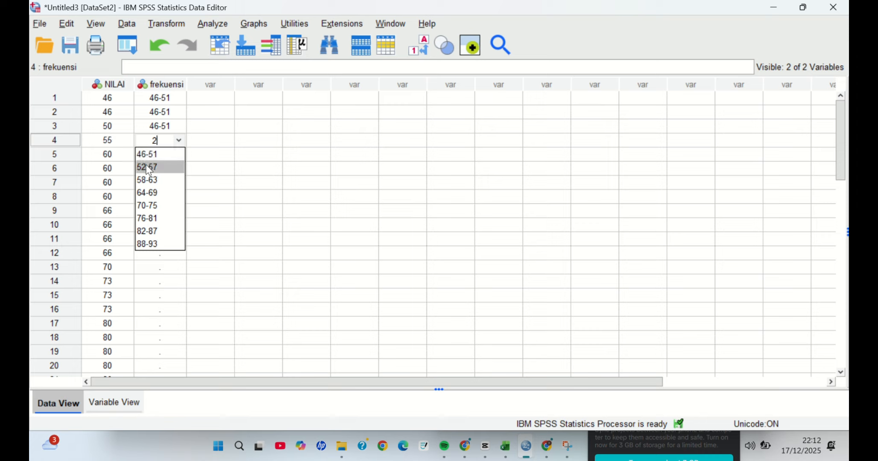
left_click(149, 168)
left_click(167, 158)
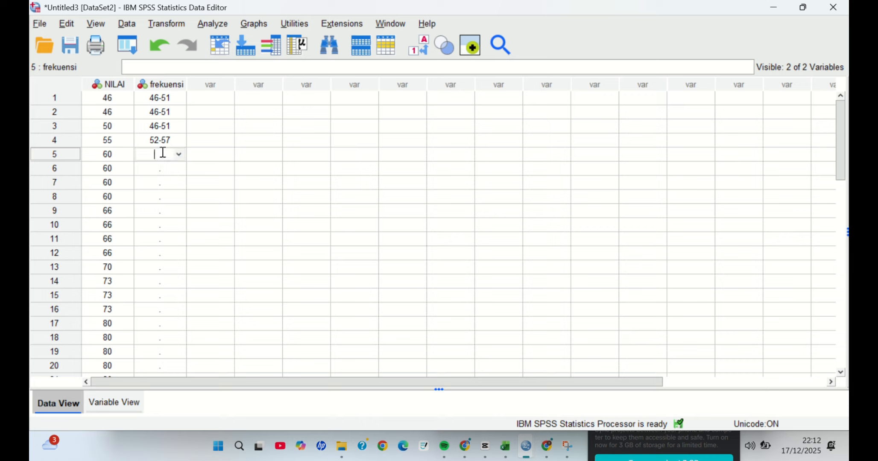
type("3")
key("Return")
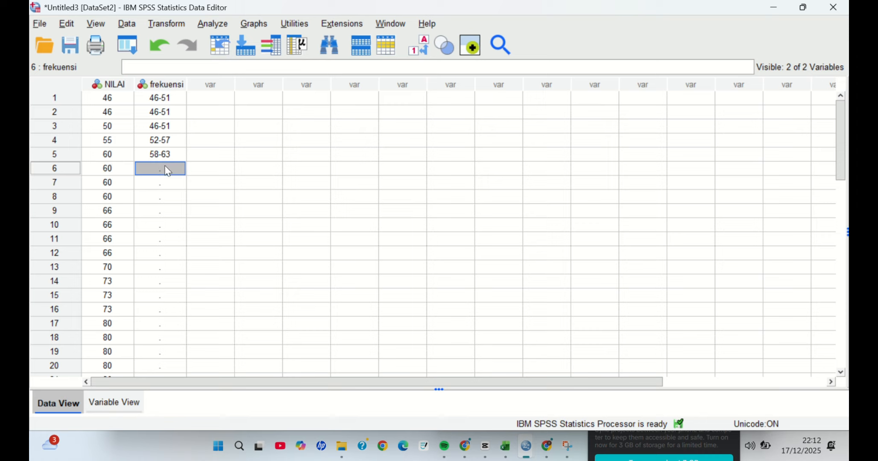
Copy the 58-63 class from frekuensi row 5 and paste it into rows 6 through 8.
left_click(148, 156)
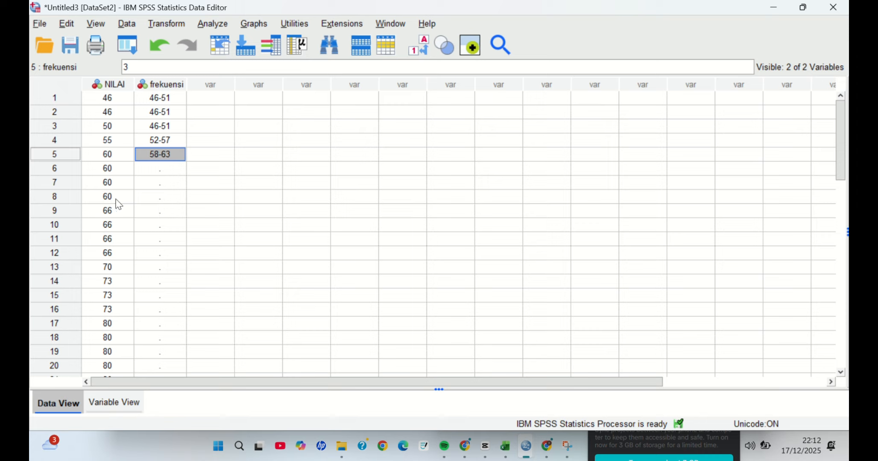
right_click(157, 161)
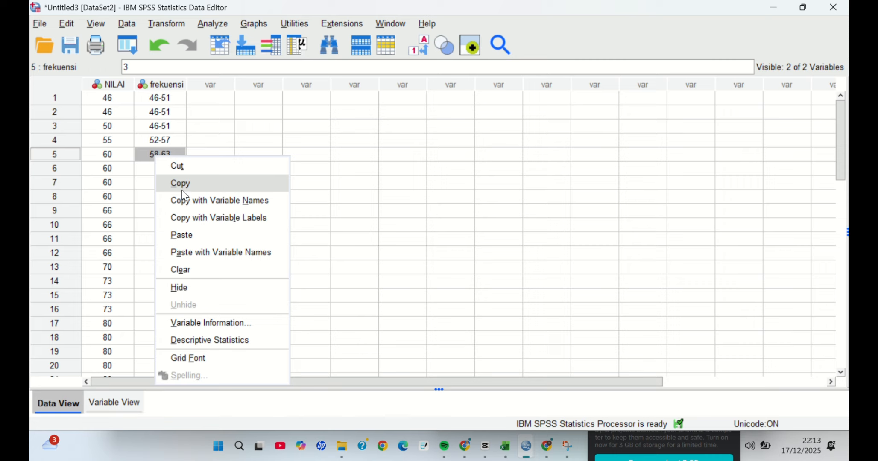
left_click(184, 195)
left_click(150, 171)
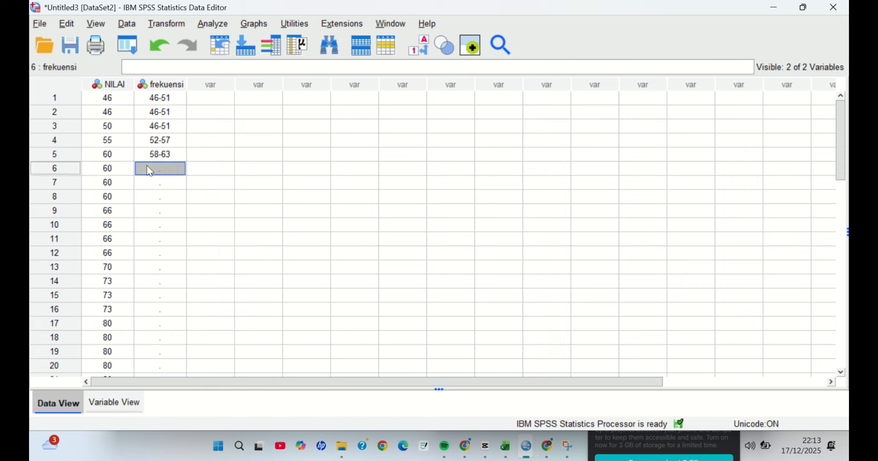
right_click(150, 171)
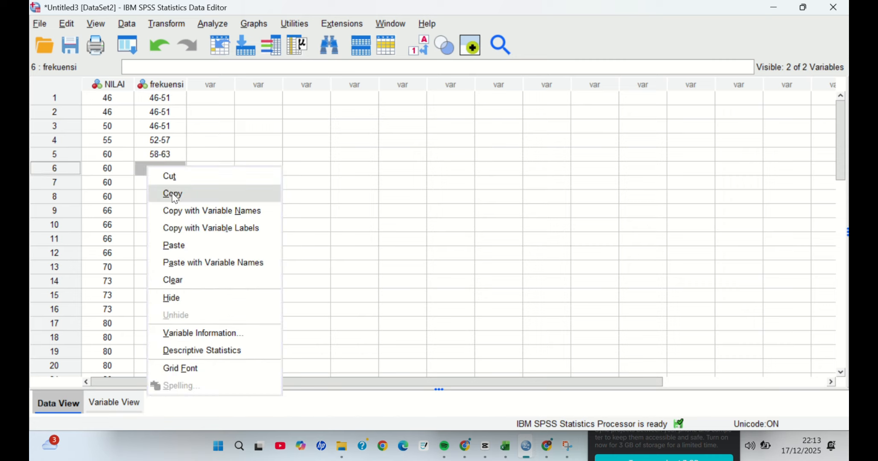
left_click(183, 246)
left_click(162, 186)
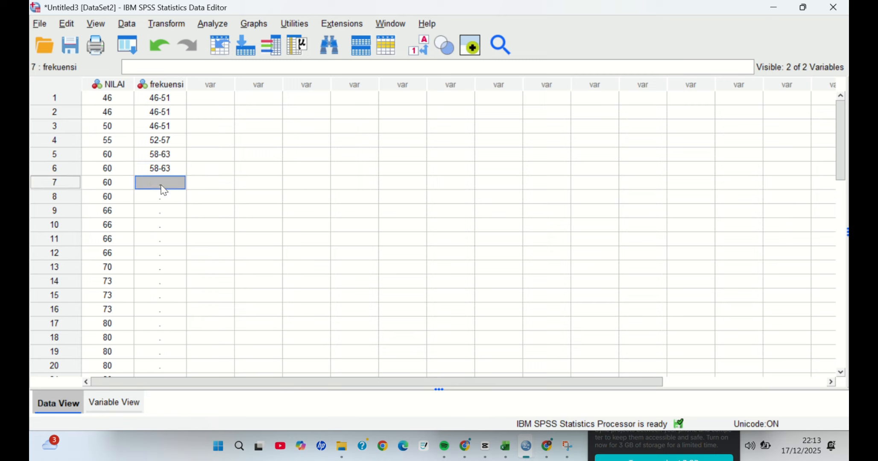
right_click(162, 186)
left_click(190, 265)
left_click(157, 199)
right_click(157, 199)
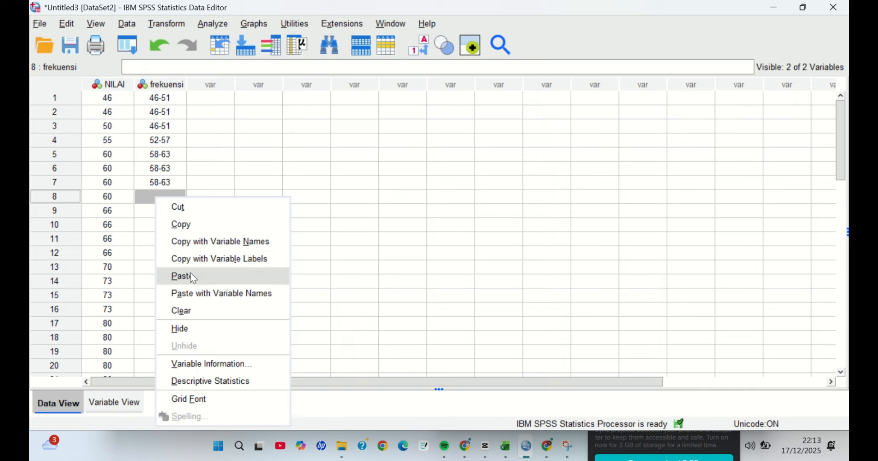
left_click(186, 277)
Assign the 64-69 class to frekuensi in rows 9 and 10, where NILAI is 66.
left_click(156, 211)
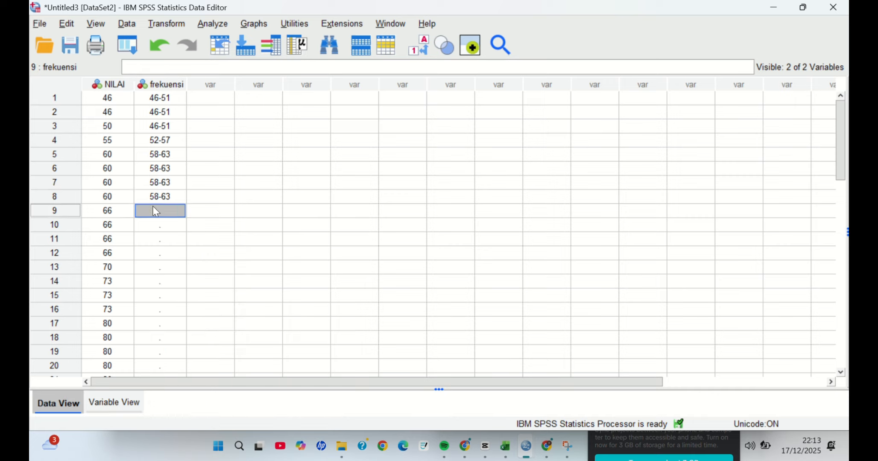
double_click(178, 213)
left_click(178, 211)
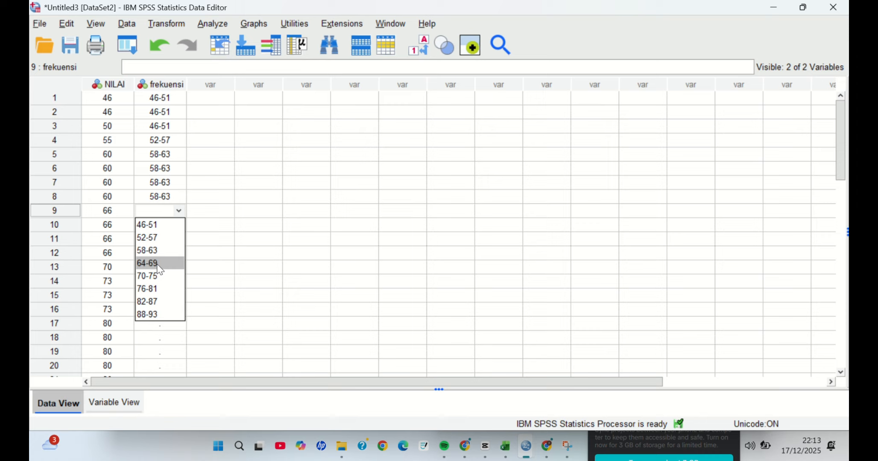
left_click(160, 263)
left_click(170, 227)
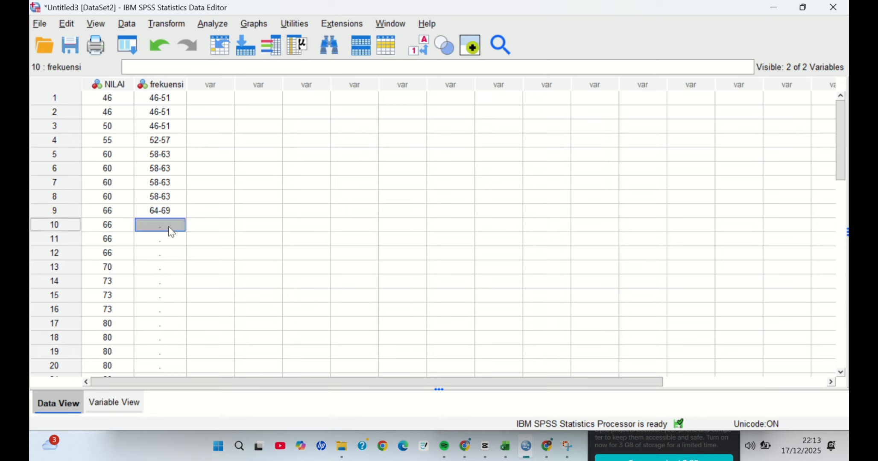
type("46-51")
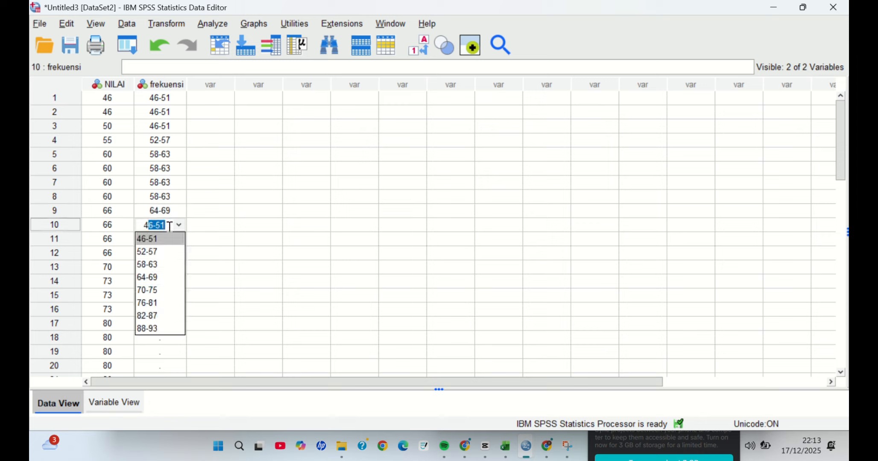
left_click(158, 278)
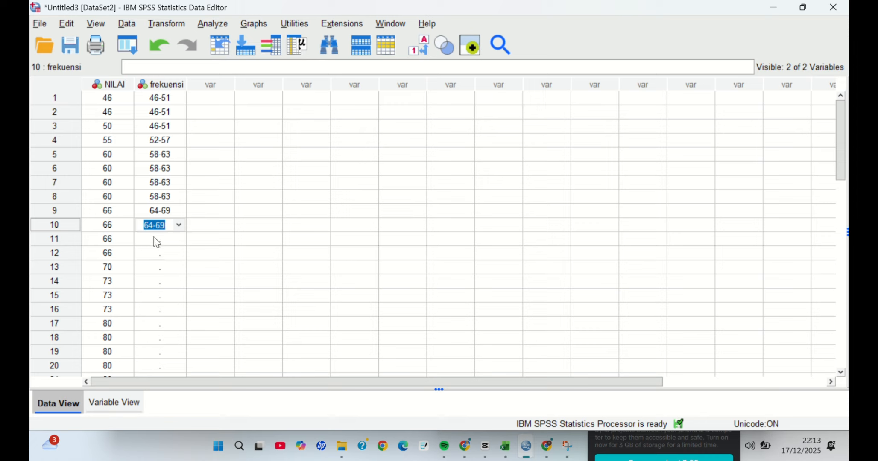
left_click(155, 239)
type("46-51")
left_click(149, 253)
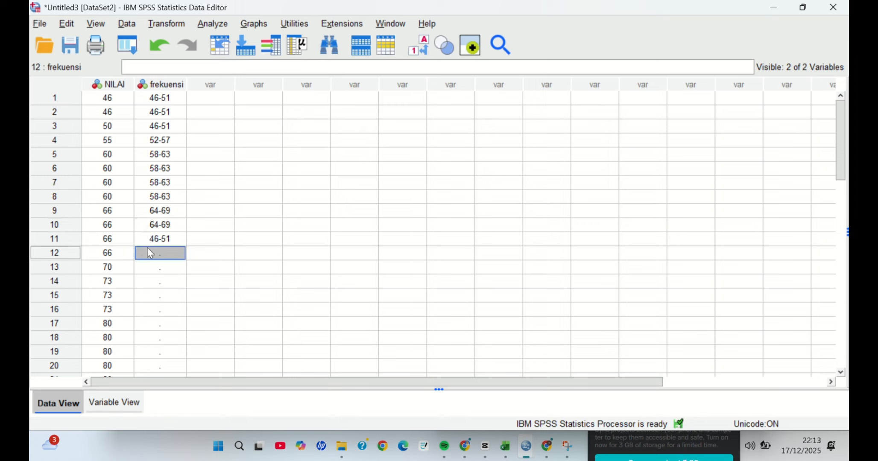
Assign the 64-69 class to frekuensi in row 11, where NILAI is 66.
left_click(165, 239)
left_click(167, 239)
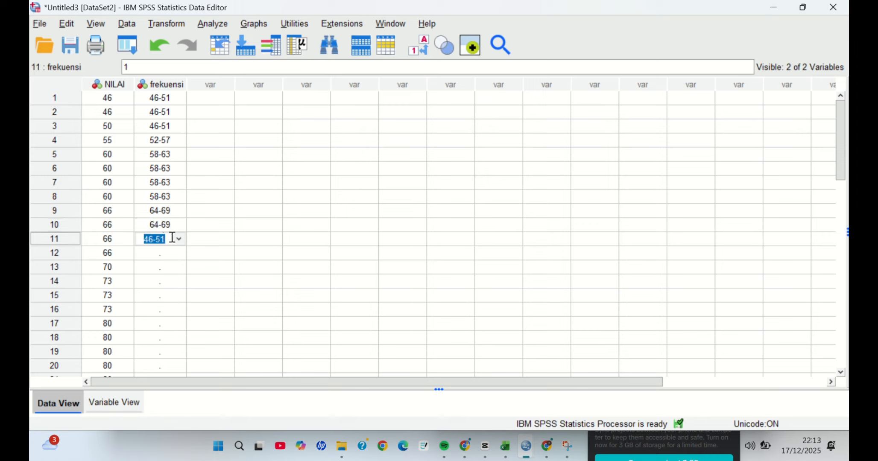
left_click(179, 240)
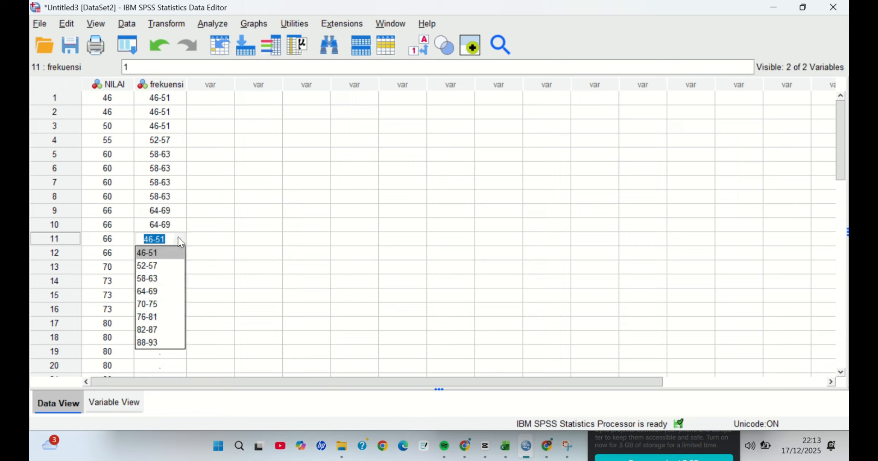
left_click(162, 293)
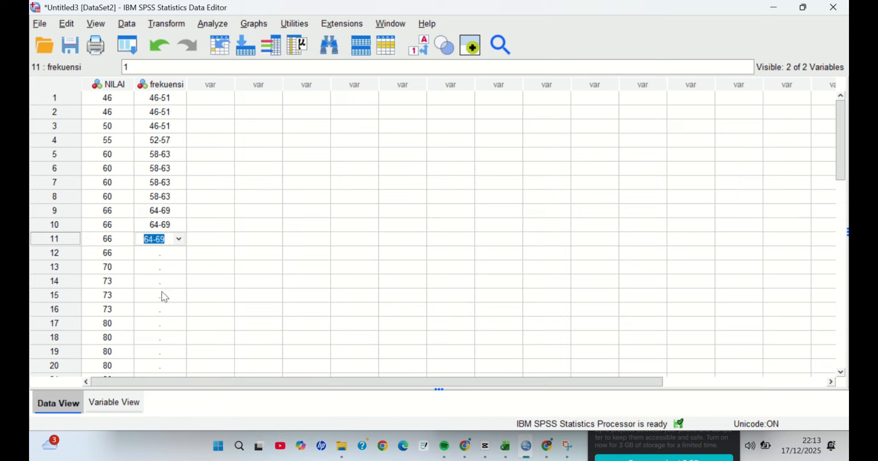
left_click(160, 248)
Copy the 64-69 class from frekuensi row 11 and paste it into row 12.
left_click(168, 243)
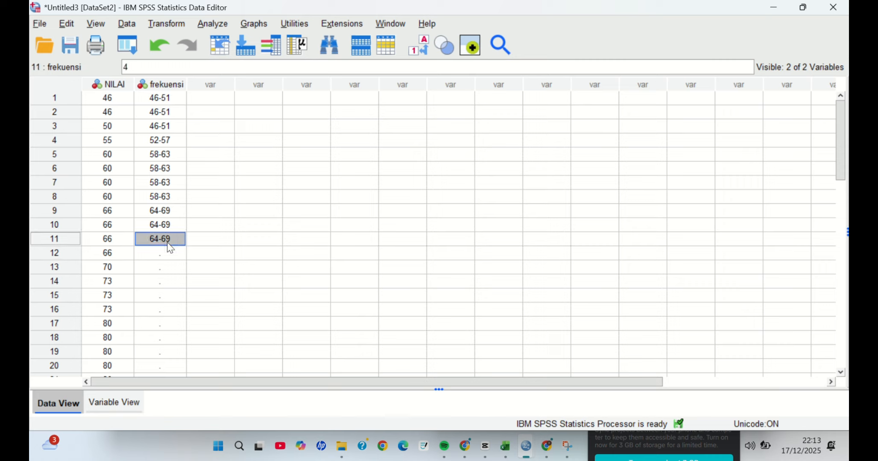
right_click(168, 242)
left_click(195, 262)
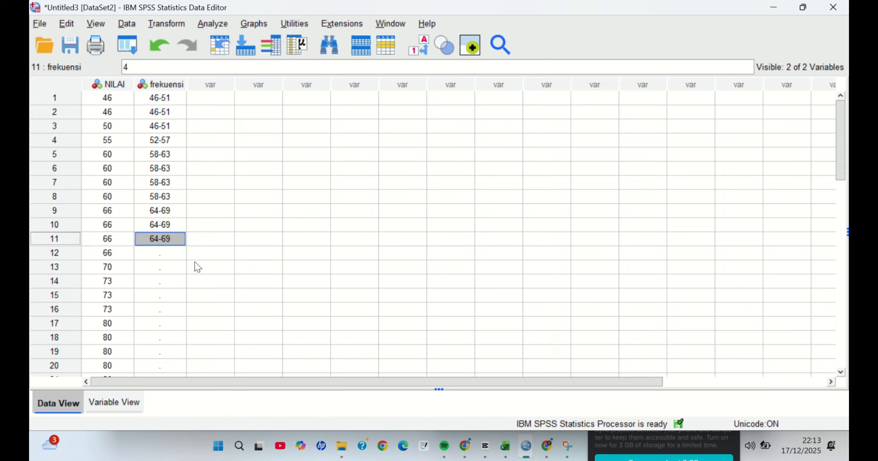
left_click(167, 256)
right_click(166, 257)
left_click(203, 319)
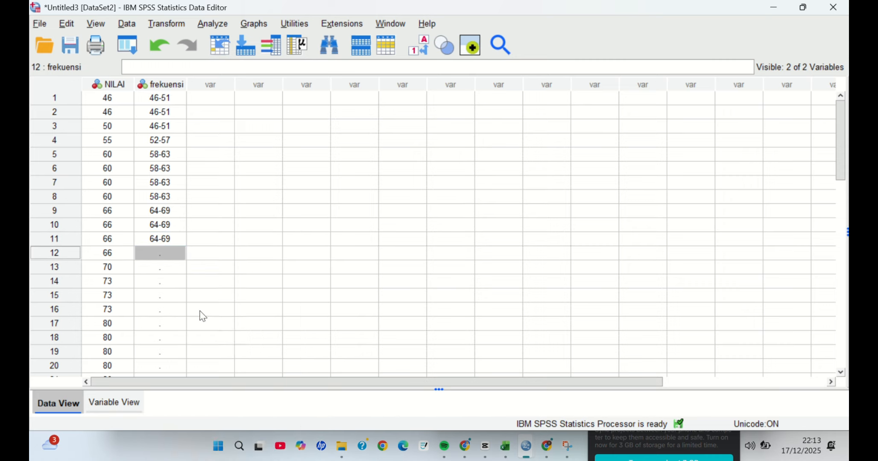
Assign the 70-75 class to frekuensi in row 13, where NILAI is 70.
left_click(159, 267)
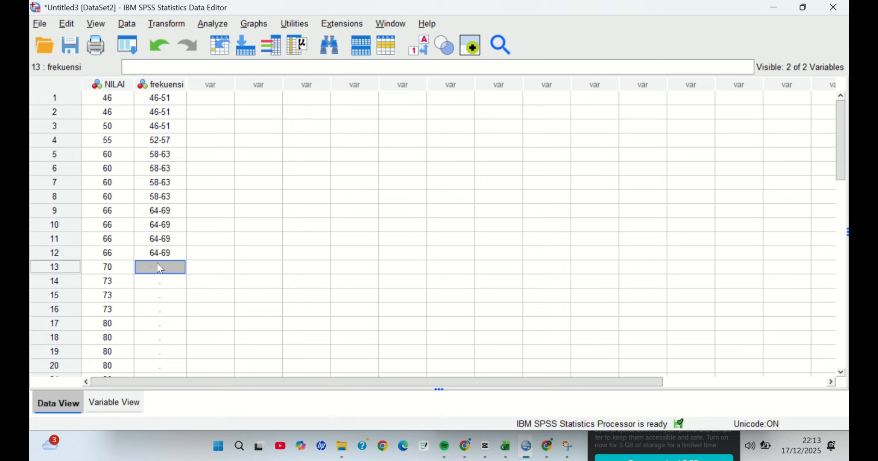
double_click(185, 272)
left_click(178, 268)
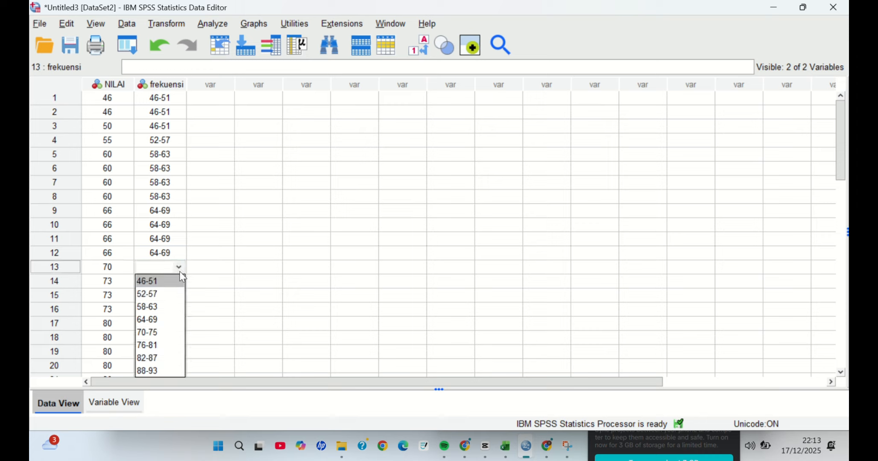
left_click(169, 333)
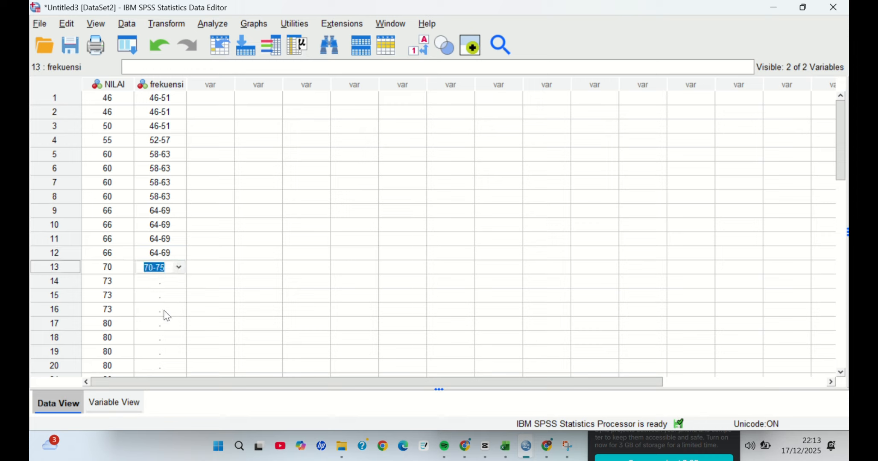
left_click(167, 288)
Copy the 70-75 class from frekuensi row 13 and paste it into rows 14 through 16, where NILAI is 73.
right_click(167, 269)
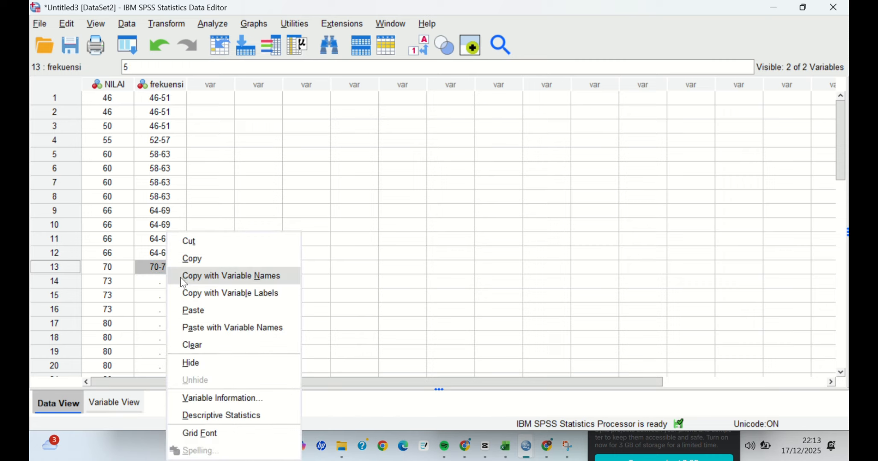
left_click(192, 258)
left_click(176, 282)
right_click(172, 283)
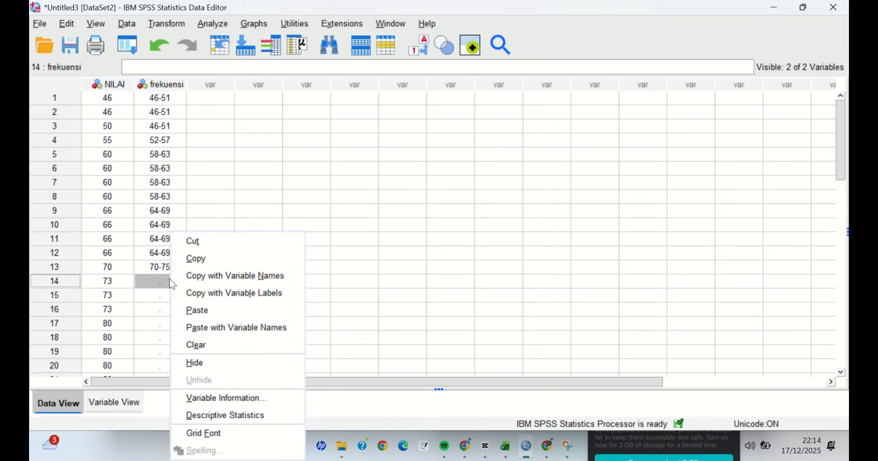
left_click(194, 307)
left_click(158, 294)
right_click(157, 292)
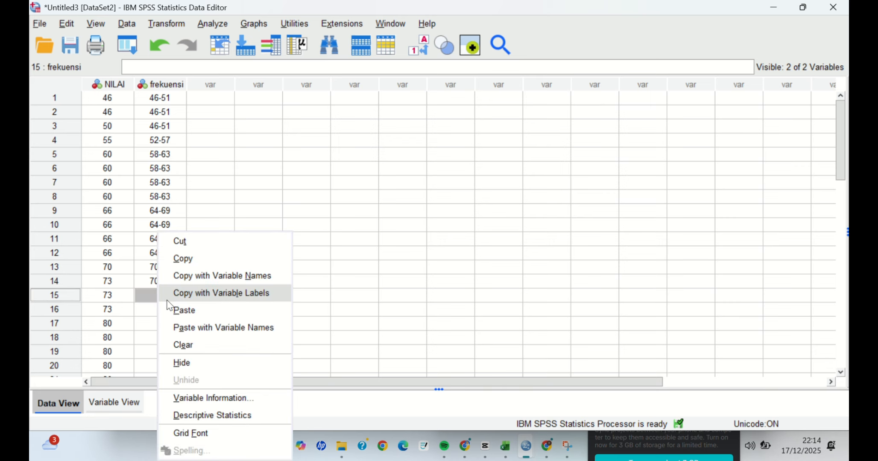
left_click(183, 310)
left_click(161, 311)
right_click(162, 314)
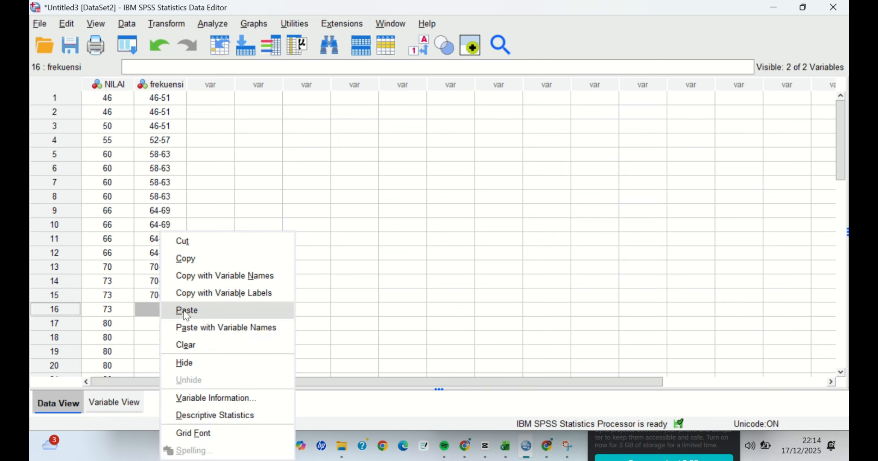
left_click(187, 310)
Assign the 76-81 class to frekuensi in row 17, where NILAI is 80.
left_click(168, 323)
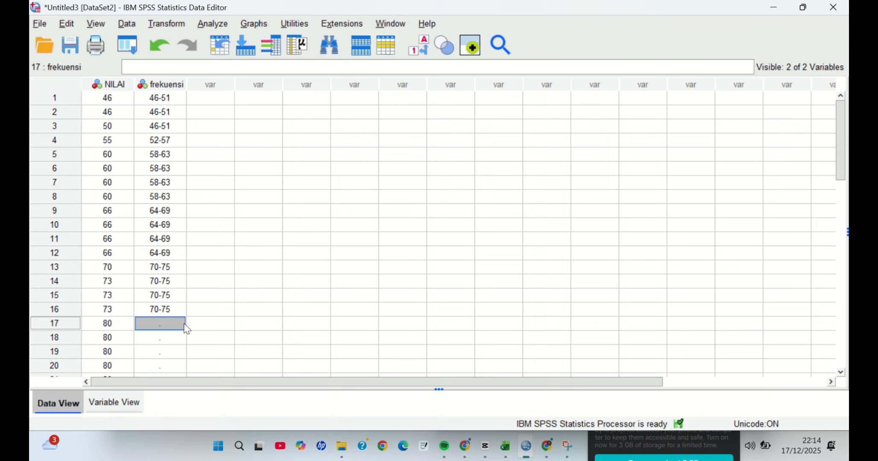
double_click(185, 328)
left_click(181, 325)
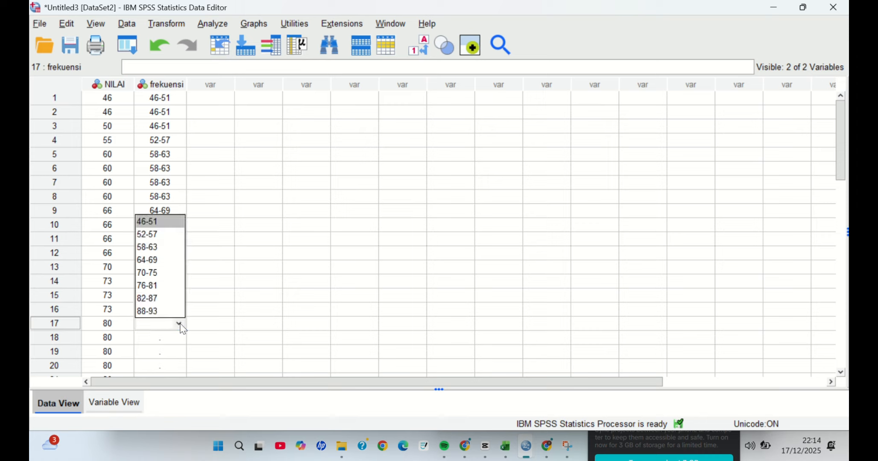
left_click(154, 292)
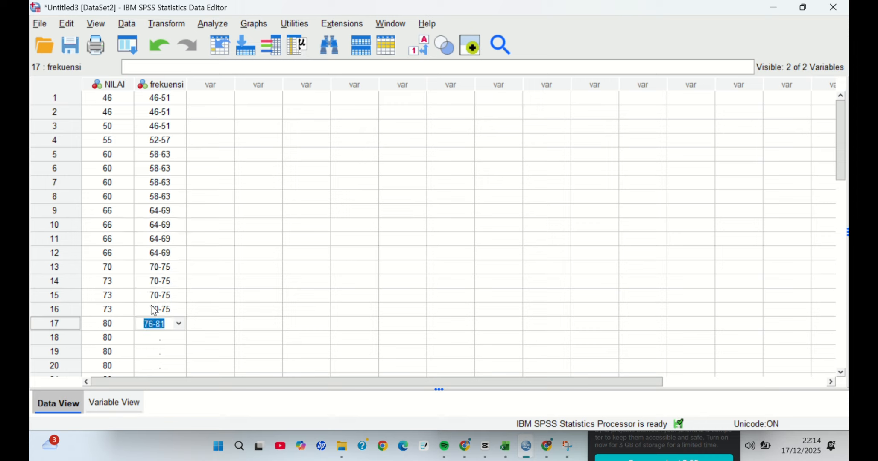
scroll(152, 316, "down", 1)
left_click(170, 278)
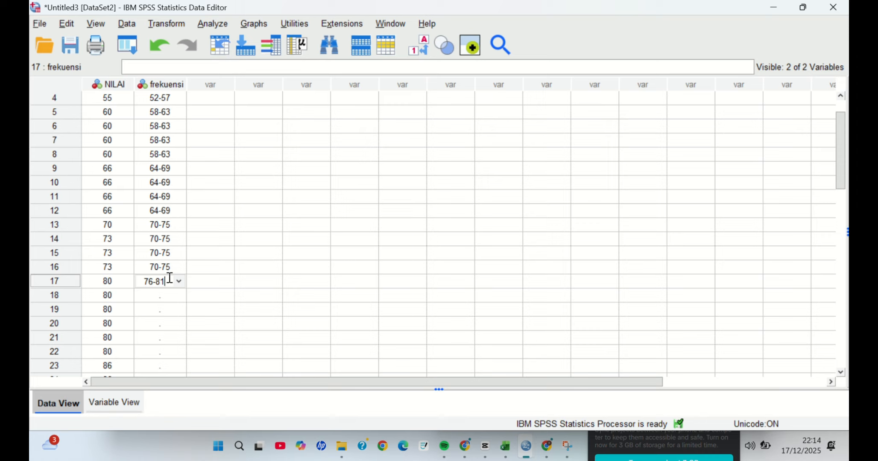
left_click_drag(167, 281, 141, 280)
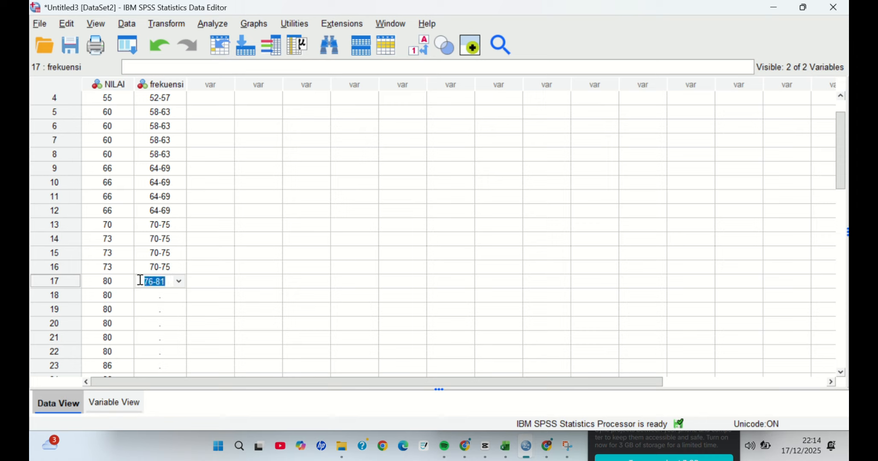
left_click(173, 286)
left_click_drag(172, 285, 131, 285)
left_click(179, 281)
left_click(190, 281)
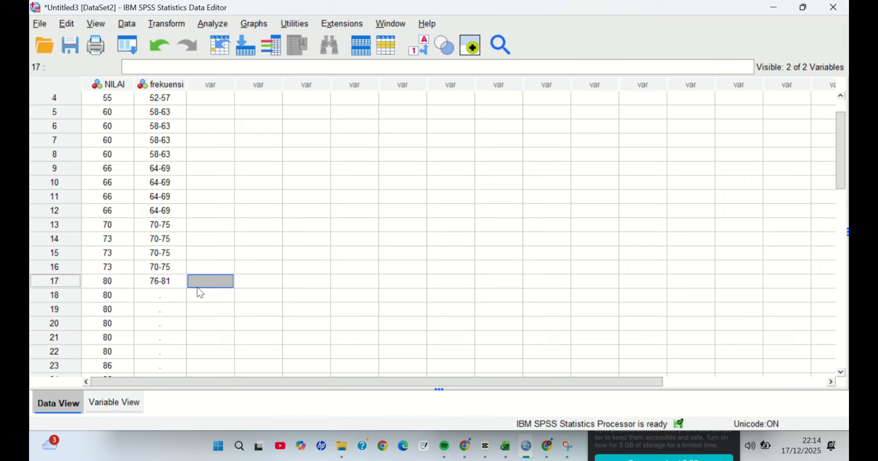
left_click(168, 298)
right_click(167, 298)
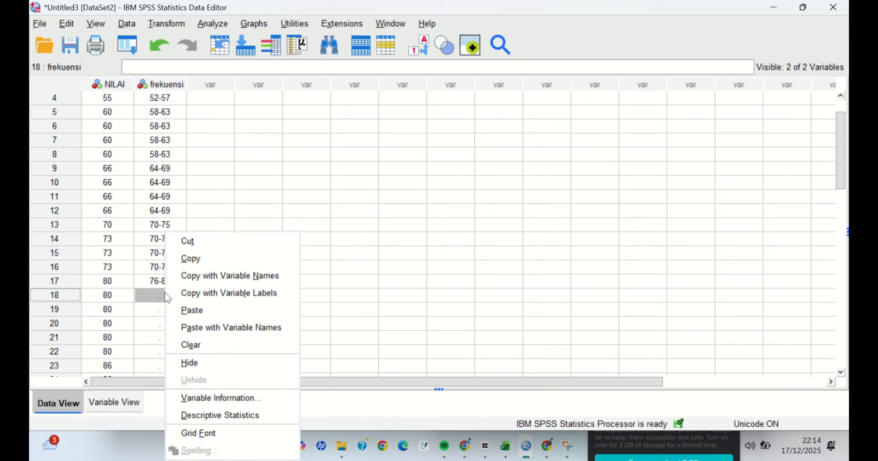
left_click(195, 312)
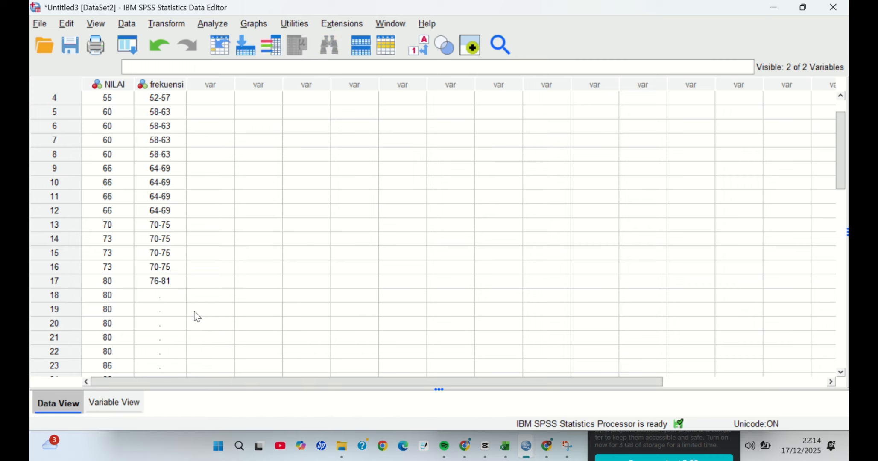
Copy the 76-81 class from frekuensi row 17 and paste it into rows 18 through 20.
left_click(155, 285)
right_click(163, 284)
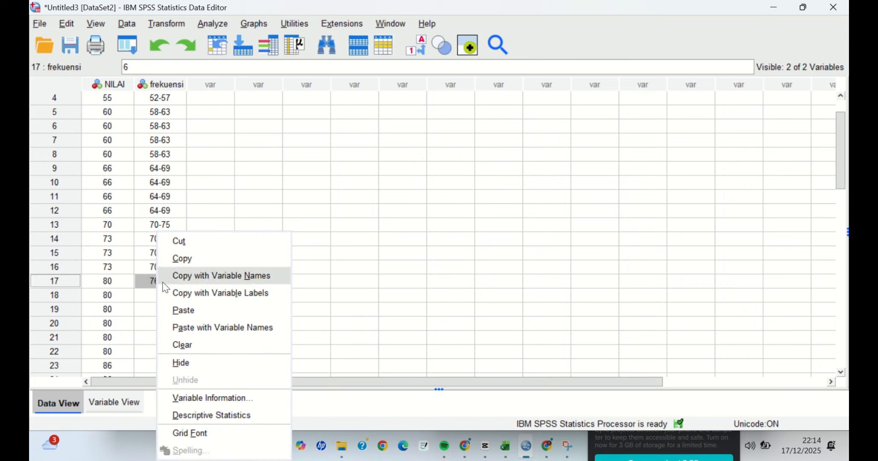
left_click(182, 260)
left_click(163, 299)
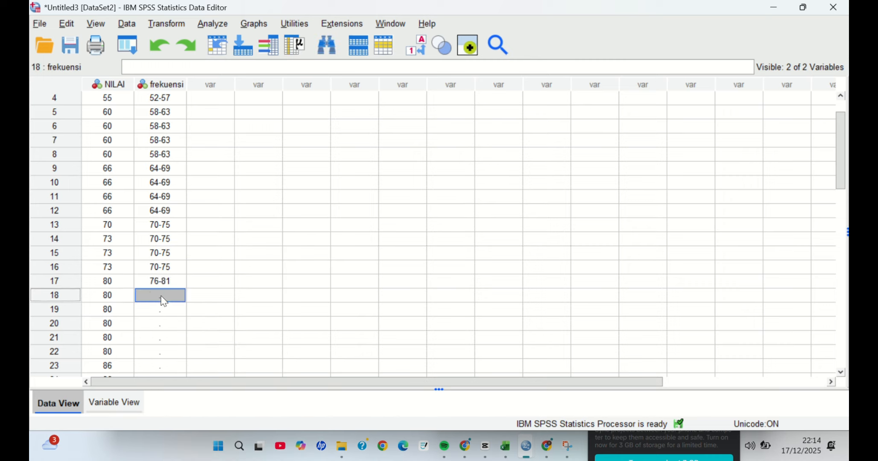
right_click(164, 302)
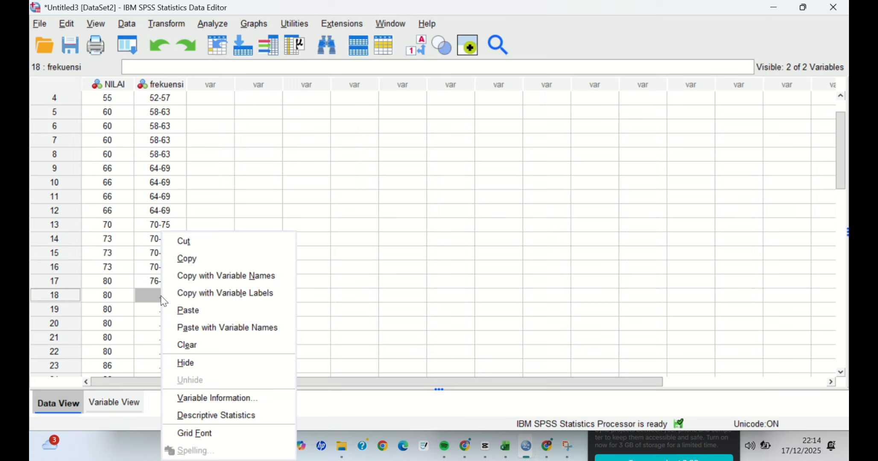
left_click(188, 309)
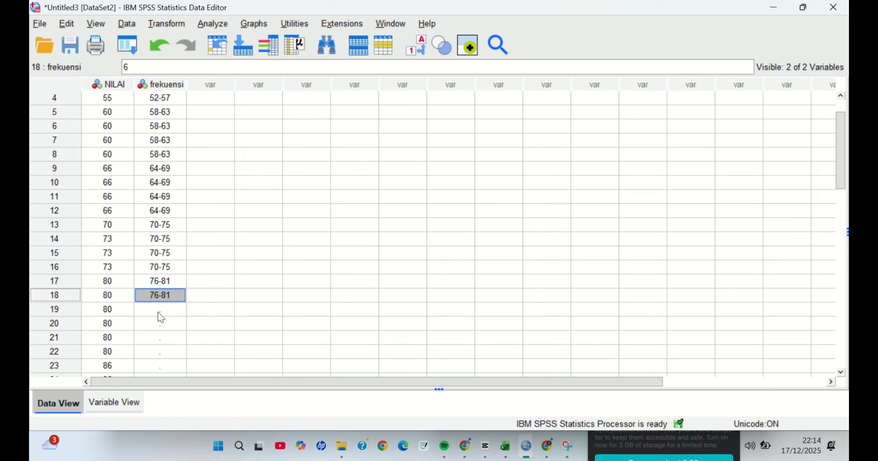
left_click(161, 310)
right_click(161, 312)
left_click(183, 311)
left_click(168, 324)
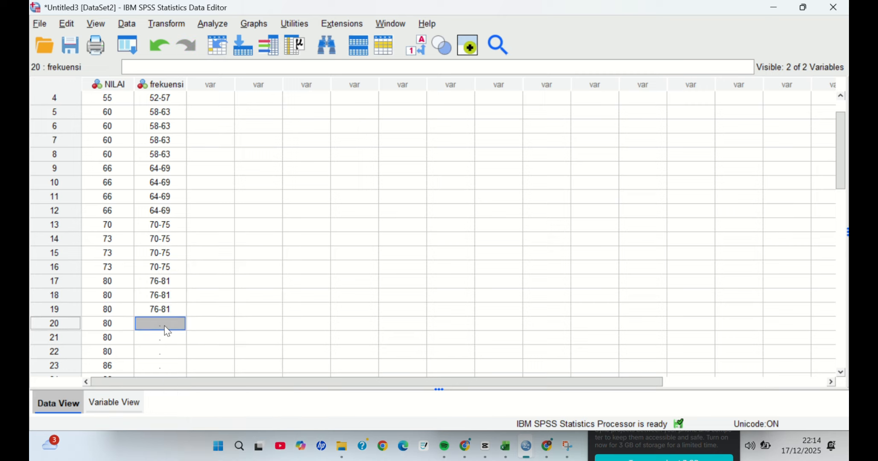
right_click(167, 325)
left_click(189, 309)
scroll(198, 323, "down", 2)
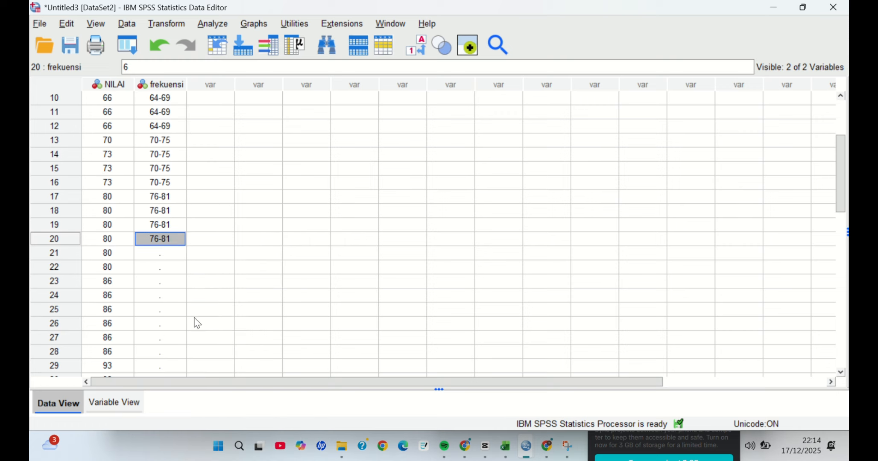
left_click(149, 253)
right_click(149, 252)
left_click(167, 263)
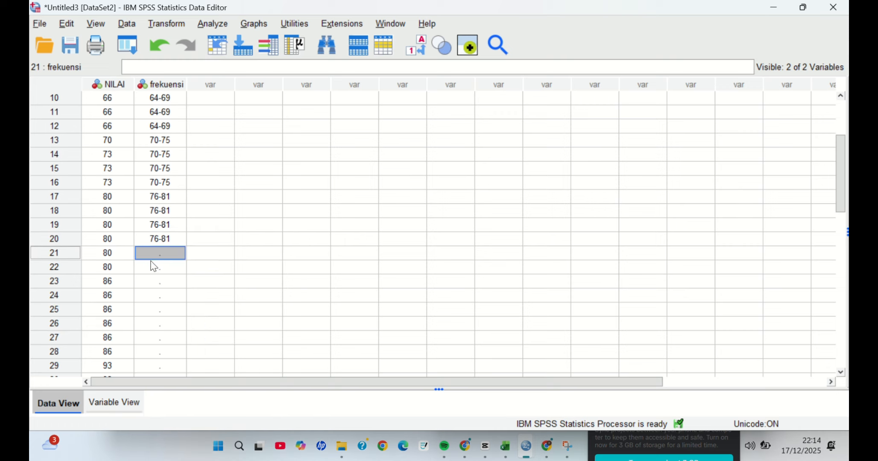
Copy the 76-81 class from frekuensi row 20 and paste it into rows 21 and 22.
left_click(153, 239)
right_click(153, 239)
left_click(176, 260)
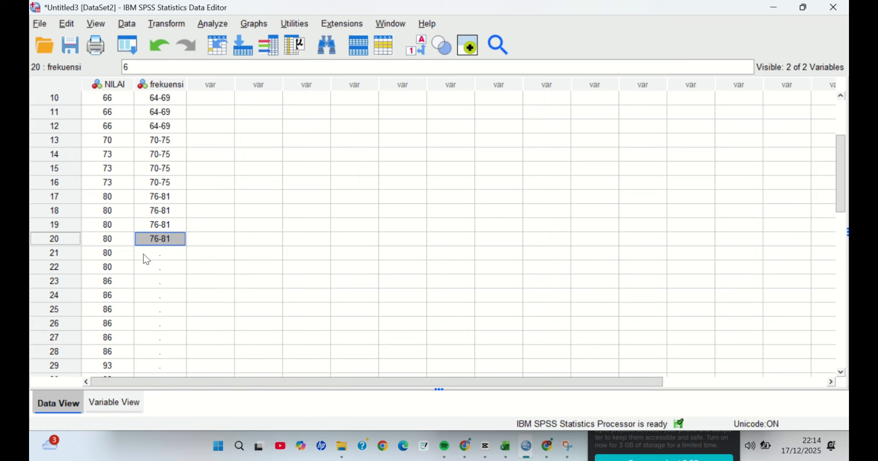
left_click(143, 254)
right_click(143, 254)
left_click(180, 316)
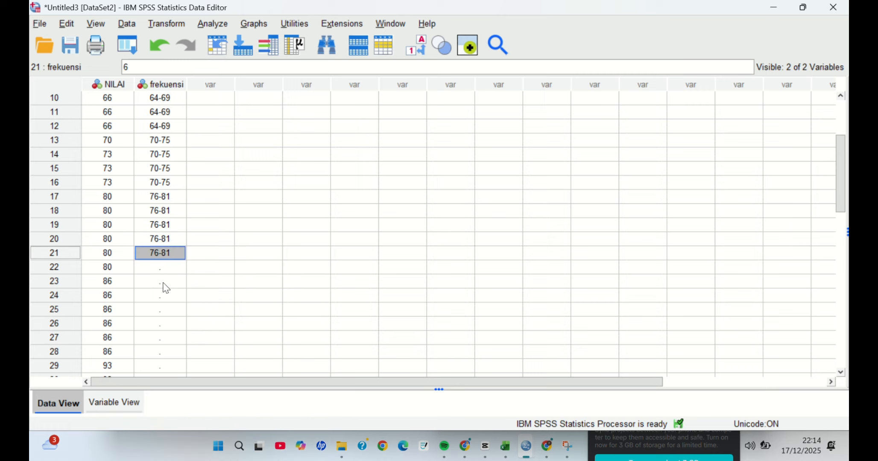
left_click(163, 270)
right_click(163, 270)
left_click(191, 316)
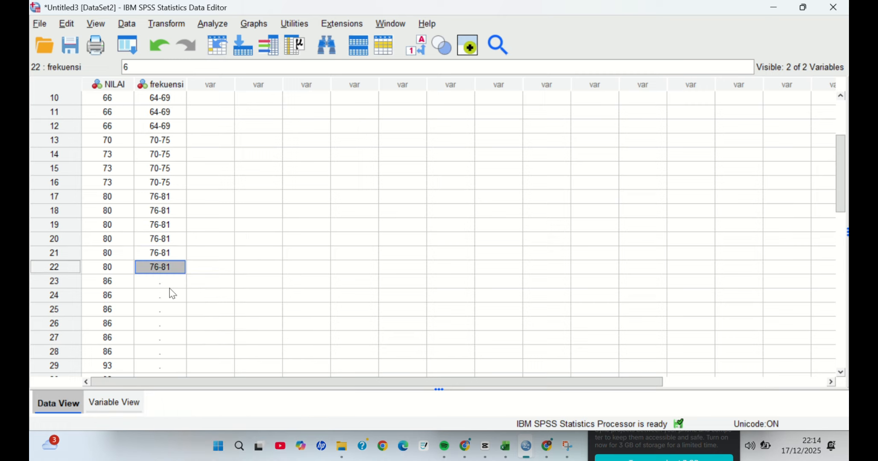
Assign the 82-87 class to frekuensi in row 23, where NILAI is 86.
left_click(157, 284)
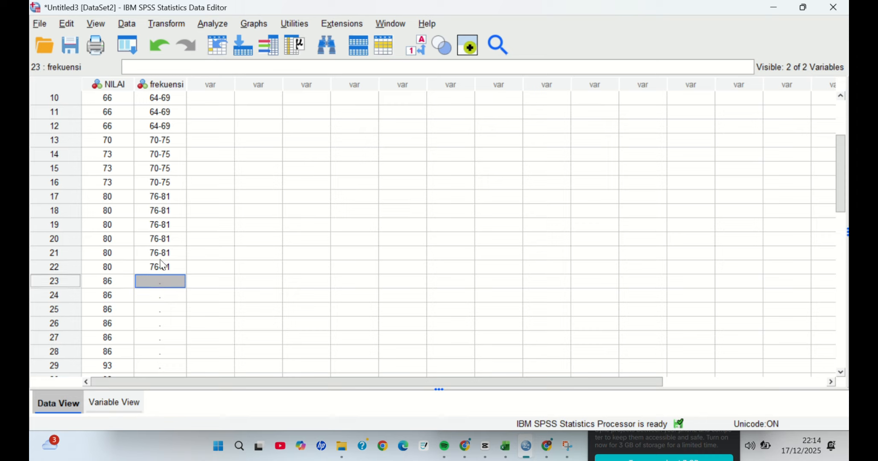
left_click(180, 284)
left_click(179, 281)
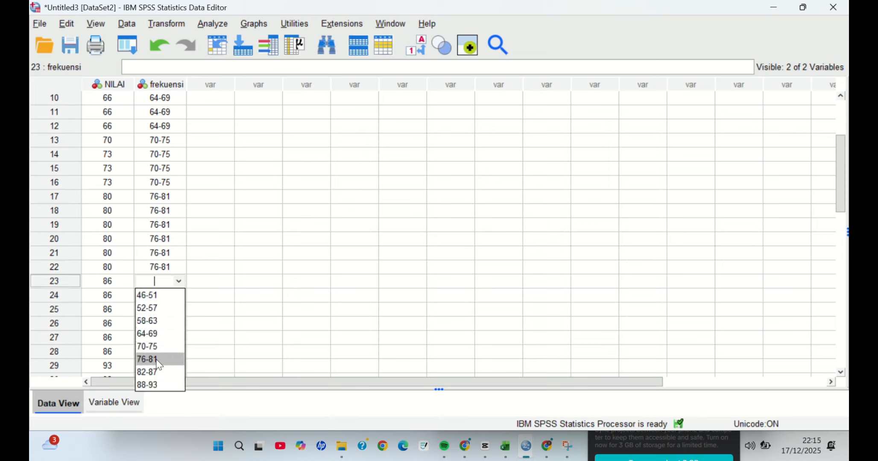
left_click(155, 373)
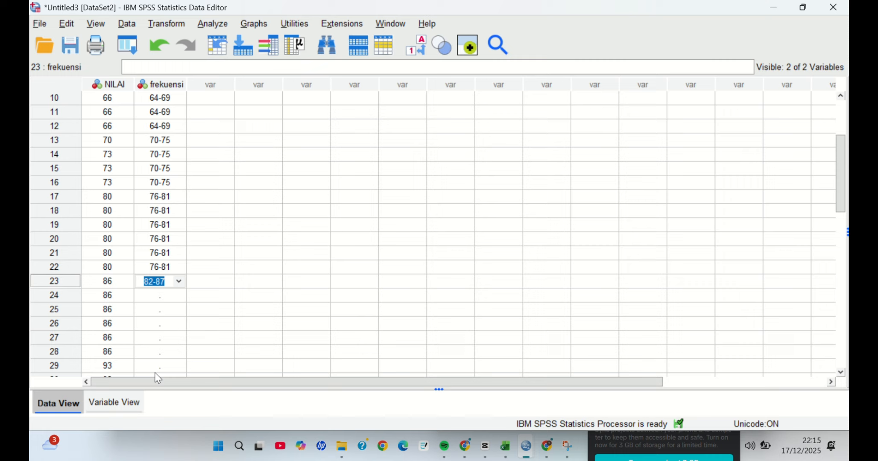
Copy the 82-87 class from frekuensi row 23 and paste it into rows 24 and 25.
left_click(167, 298)
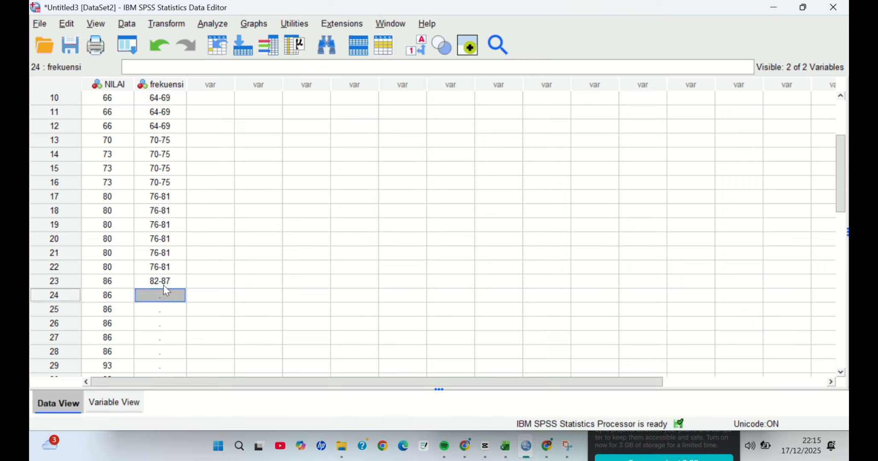
right_click(164, 285)
left_click(161, 285)
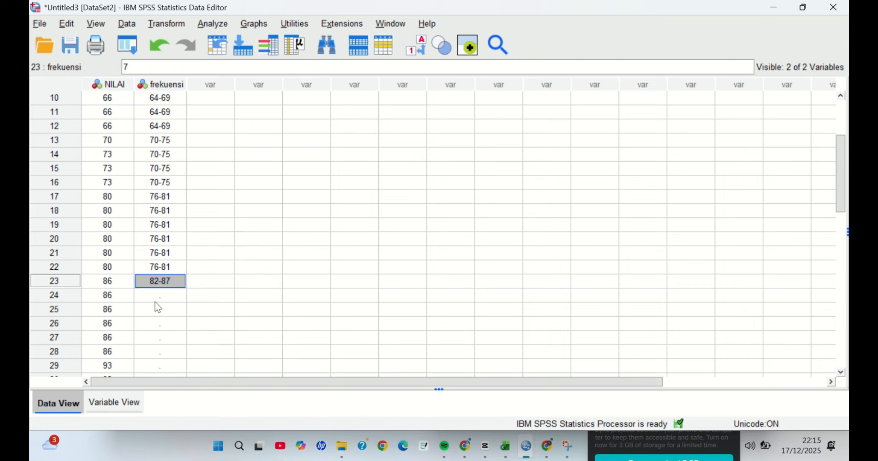
right_click(157, 299)
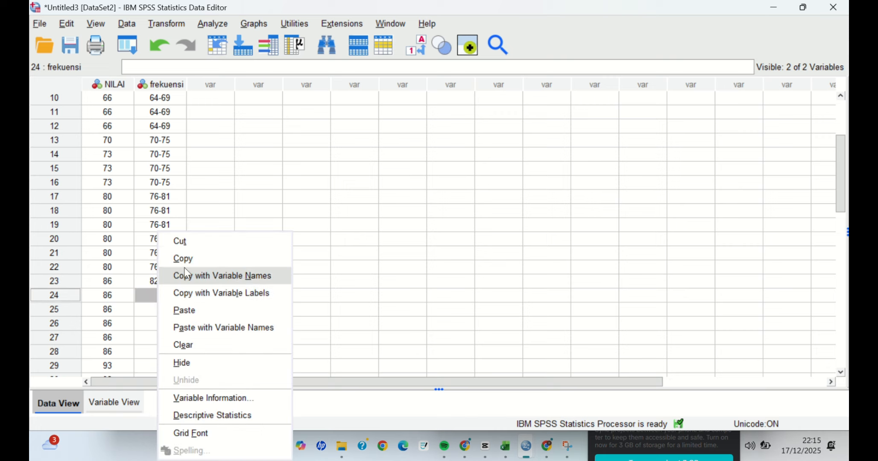
left_click(184, 309)
left_click(169, 310)
right_click(169, 312)
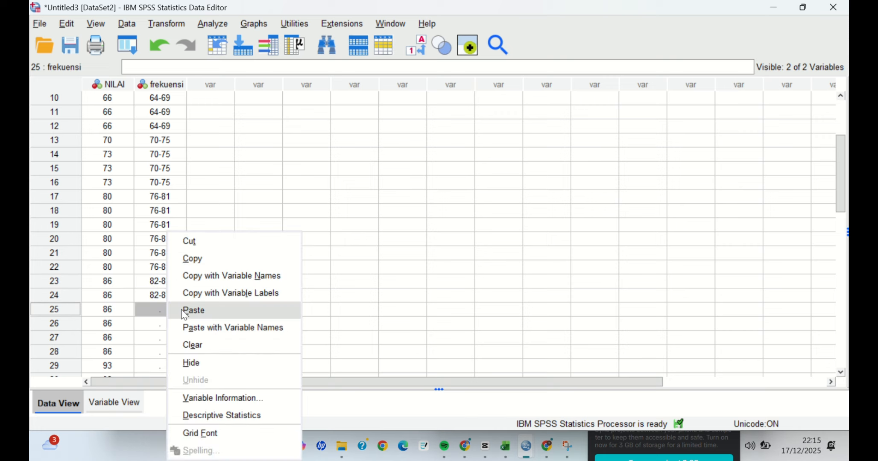
left_click(191, 310)
Paste the copied 82-87 class into frekuensi rows 26 through 28, where NILAI is 86.
left_click(170, 325)
right_click(178, 332)
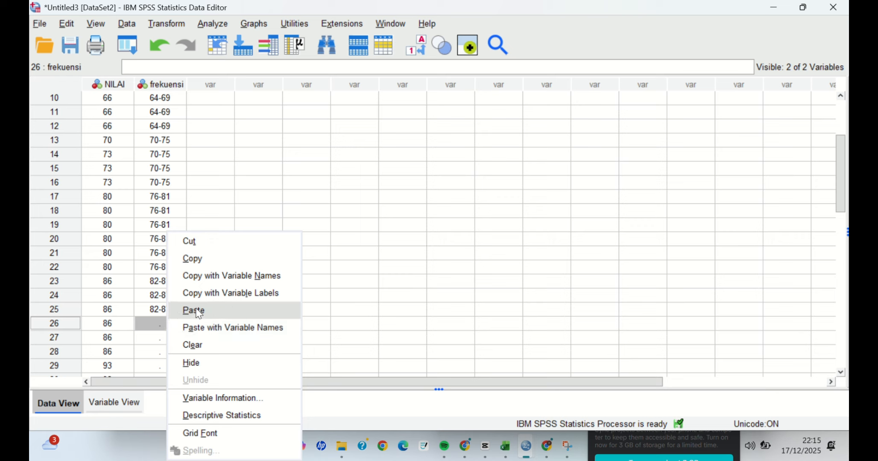
left_click(197, 311)
left_click(170, 334)
right_click(170, 334)
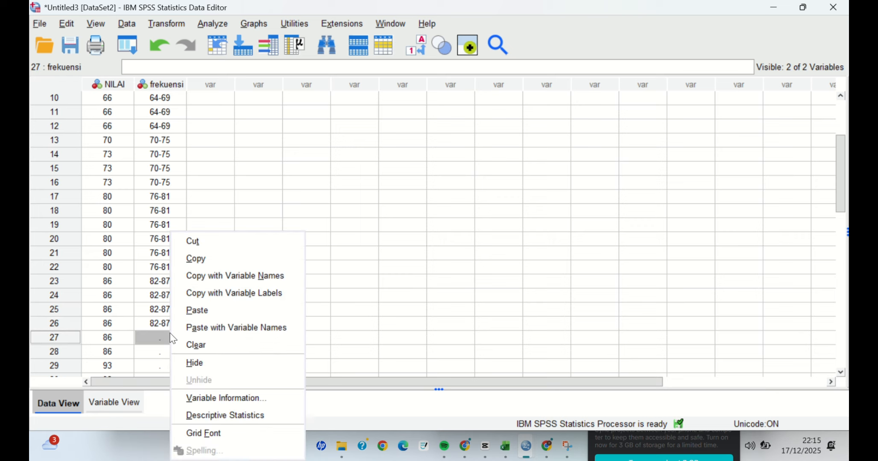
left_click(196, 310)
scroll(123, 314, "down", 1)
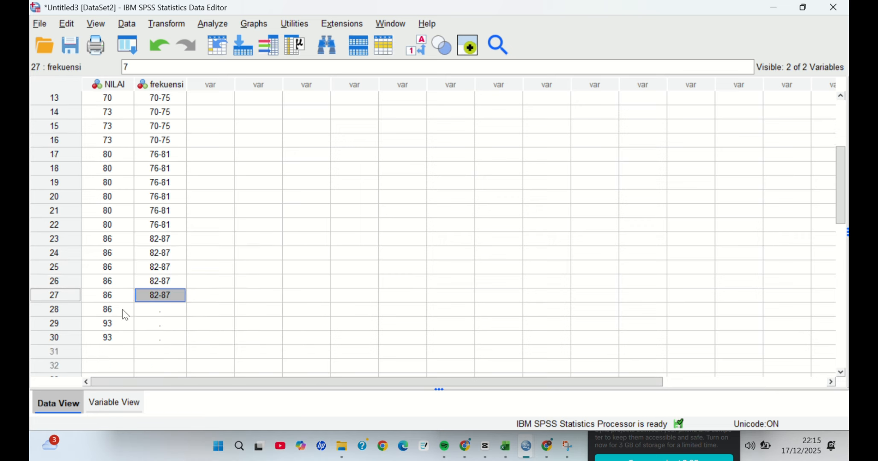
left_click(151, 312)
right_click(151, 311)
left_click(175, 311)
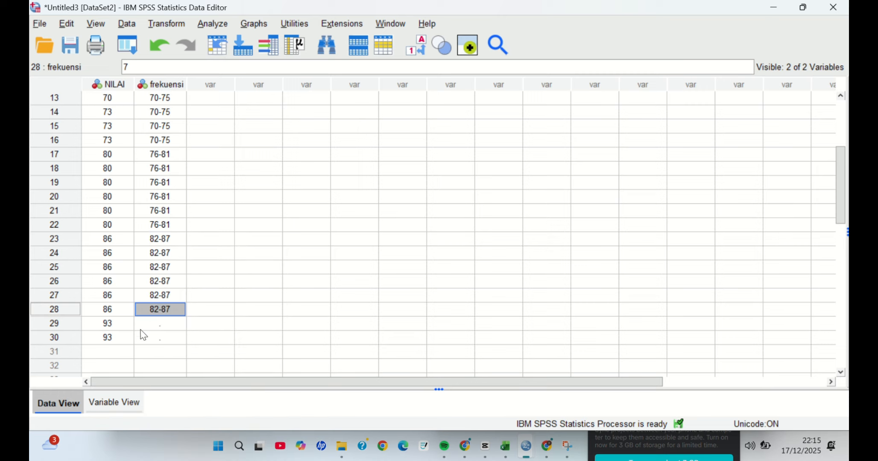
Assign the 88-93 class to frekuensi in rows 29 and 30, where NILAI is 93.
left_click(165, 325)
double_click(172, 323)
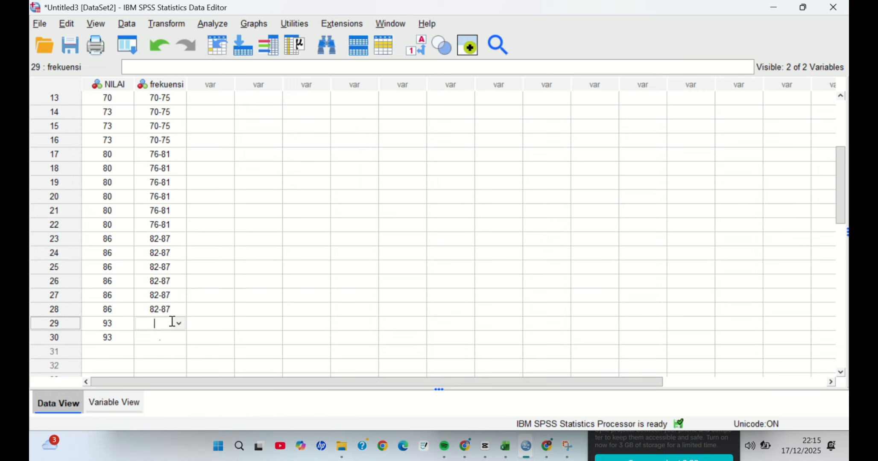
left_click(179, 323)
left_click(176, 308)
left_click(173, 339)
left_click(180, 340)
left_click(179, 338)
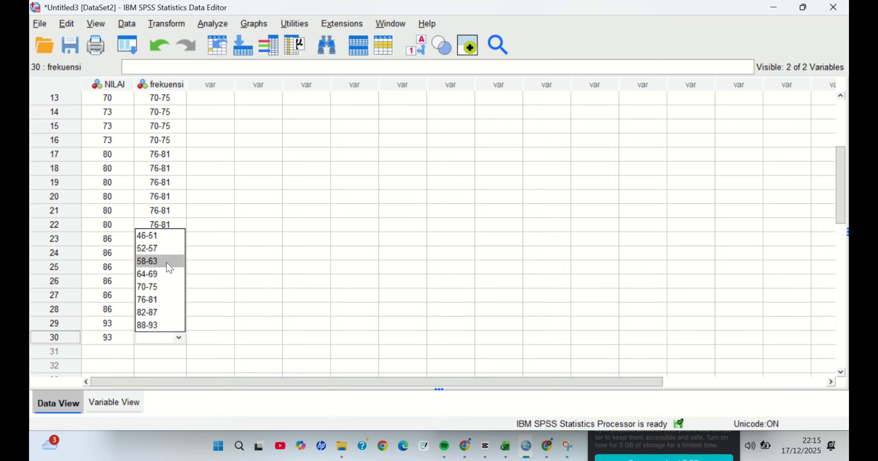
left_click(166, 327)
left_click(207, 343)
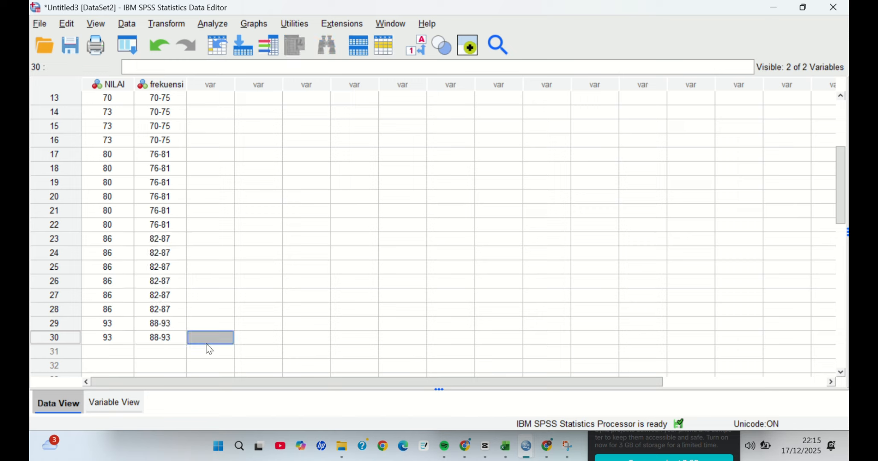
scroll(218, 237, "up", 4)
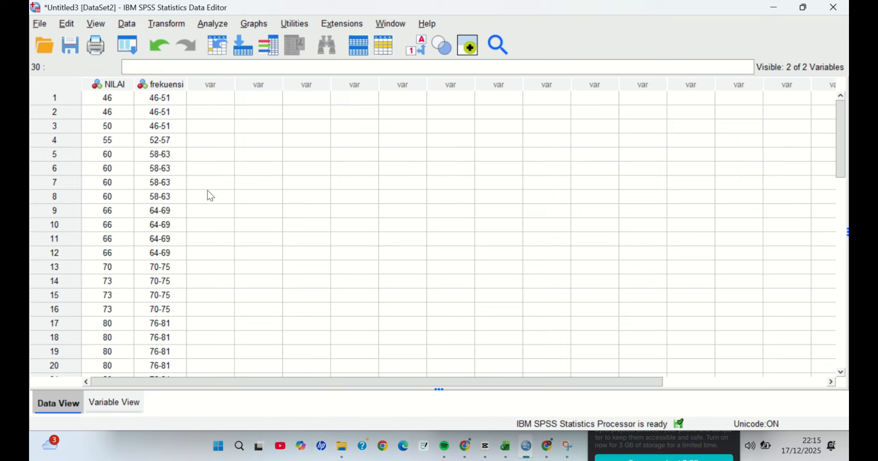
left_click(213, 26)
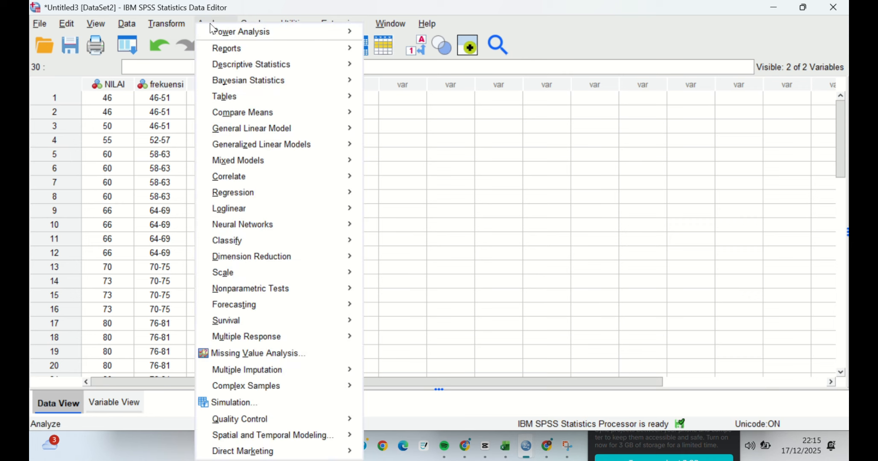
left_click(434, 203)
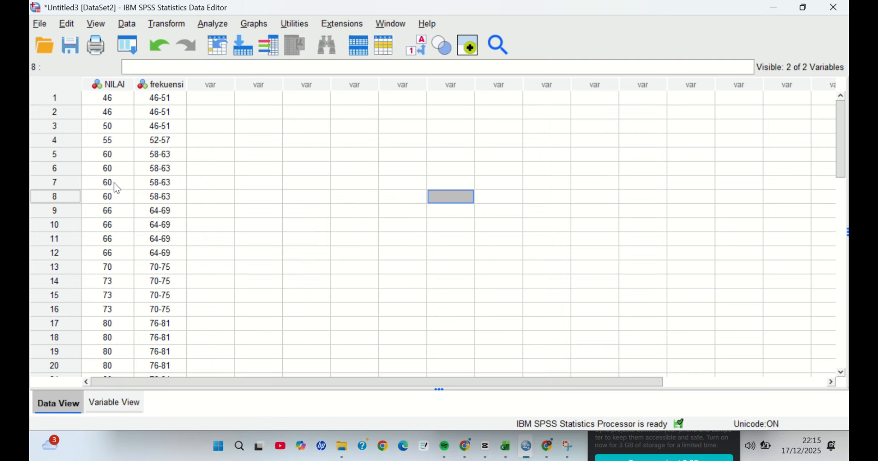
scroll(116, 184, "down", 3)
scroll(116, 185, "up", 3)
Start a Frequencies analysis under descriptive statistics and add frekuensi as the variable, without selecting any extra statistics.
left_click(214, 23)
mouse_move(251, 66)
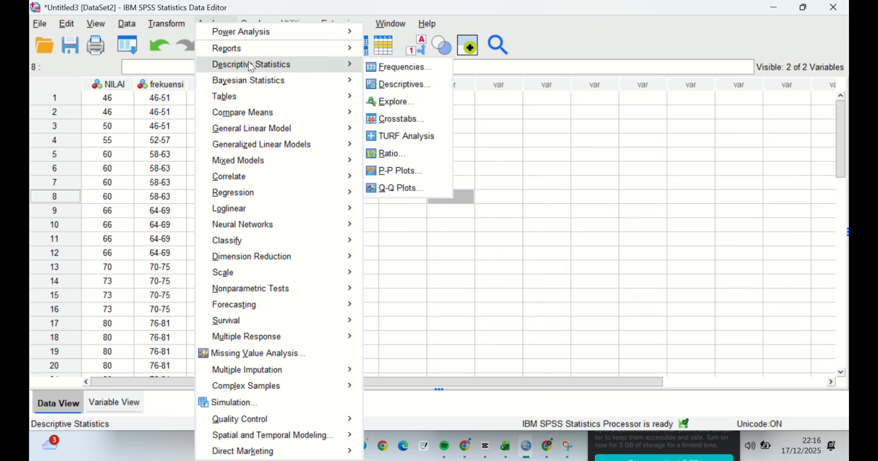
left_click(391, 68)
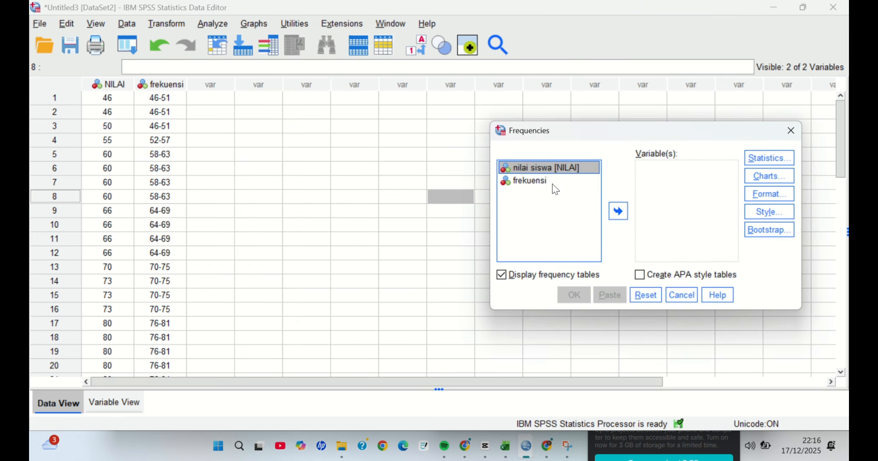
left_click(553, 184)
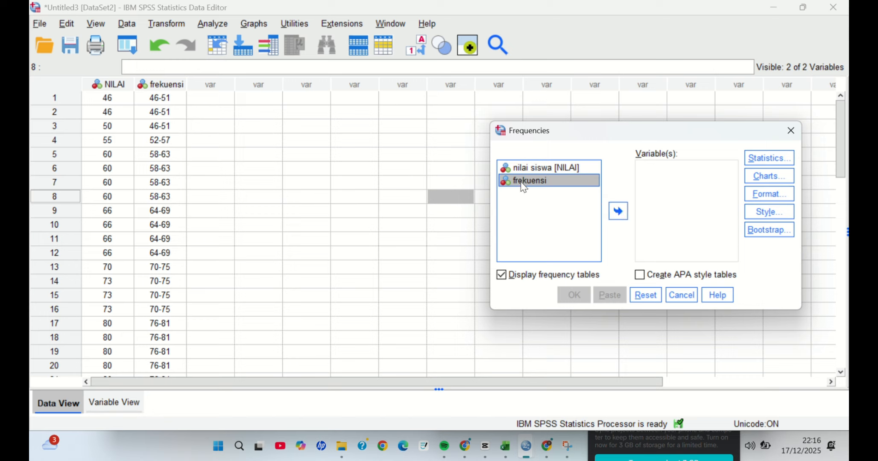
left_click(617, 210)
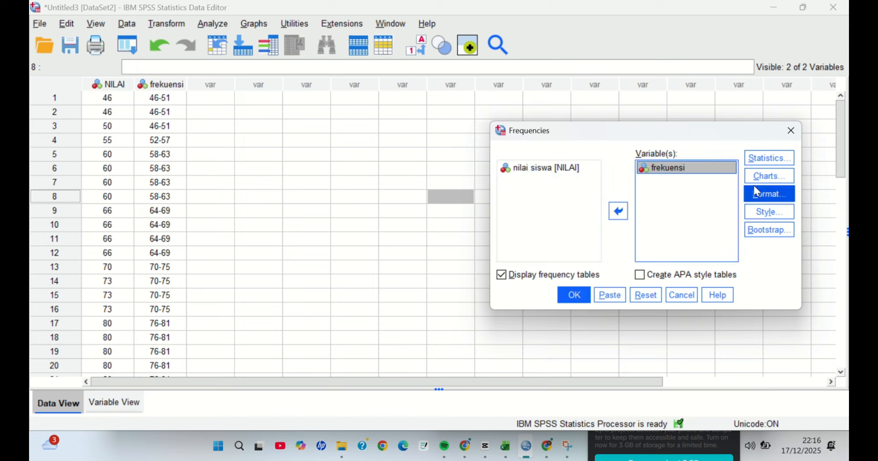
left_click(767, 164)
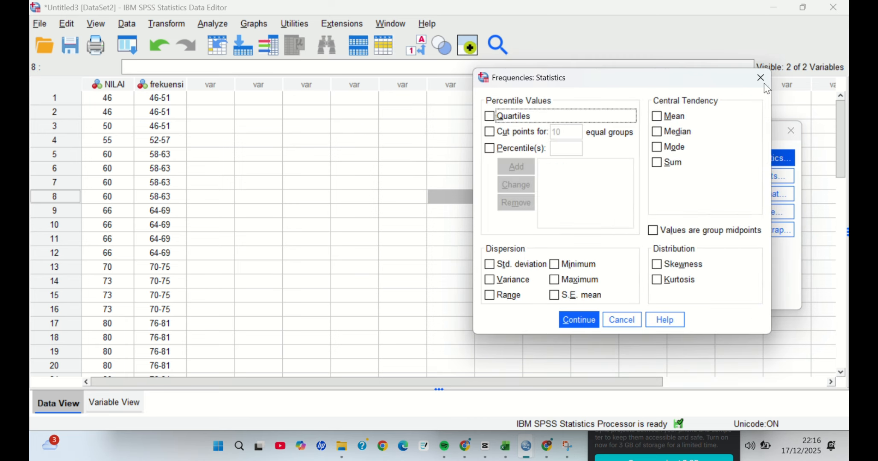
left_click(763, 78)
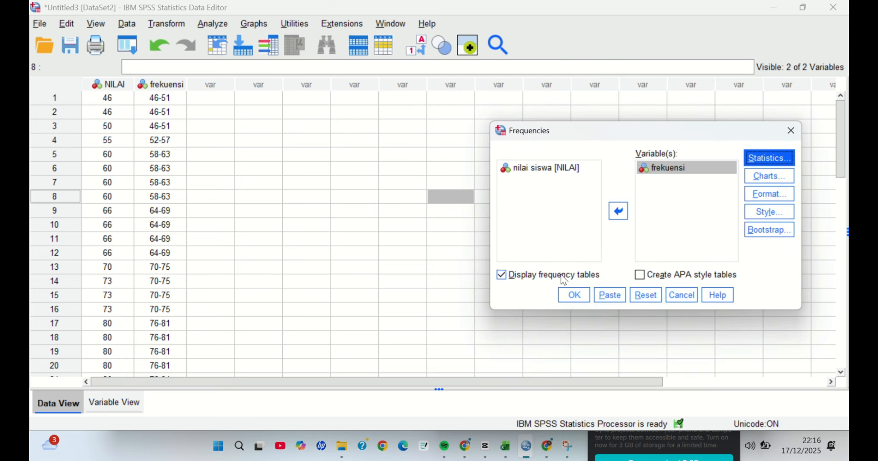
Set the chart type of the Frequencies analysis to histograms, without the normal curve.
left_click(768, 176)
left_click(576, 186)
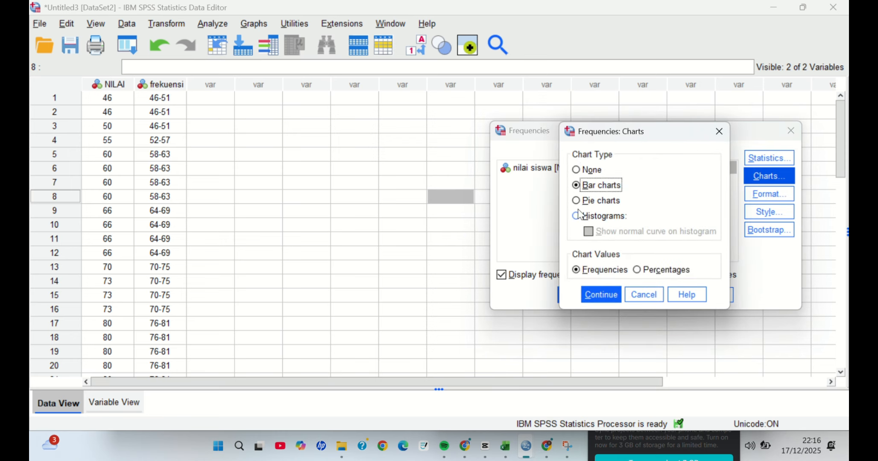
left_click(576, 201)
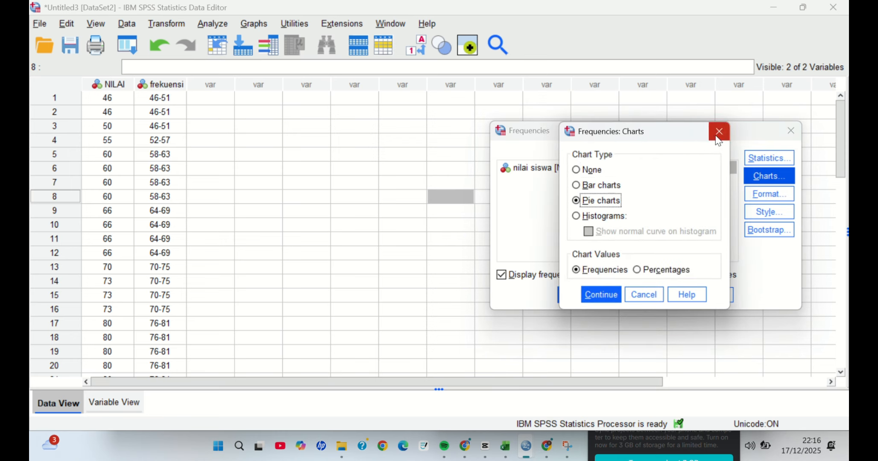
left_click(576, 216)
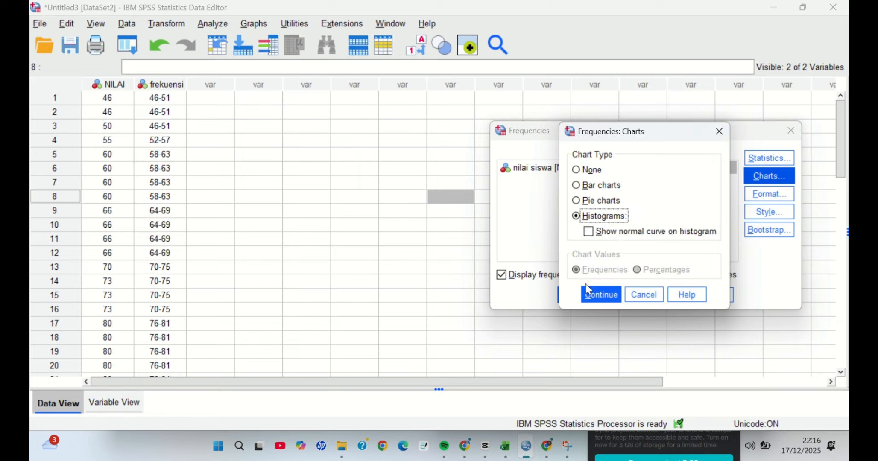
left_click(590, 294)
Keep the display of frequency tables enabled and run the Frequencies analysis on frekuensi.
left_click(502, 278)
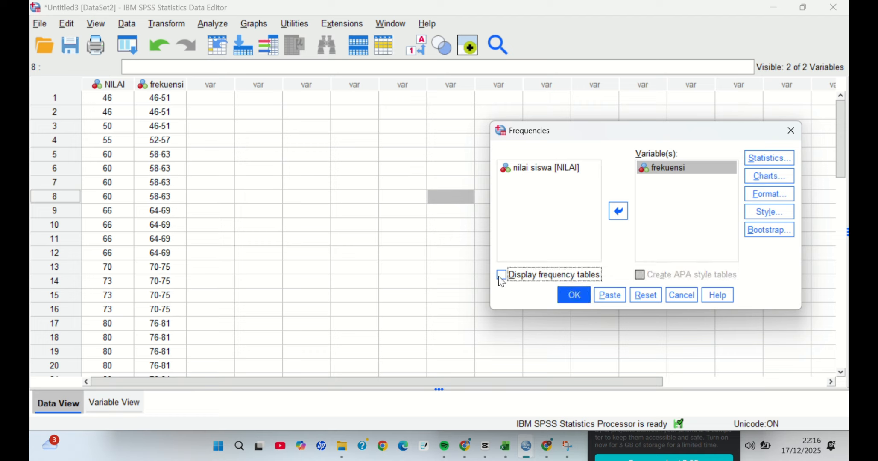
left_click(500, 276)
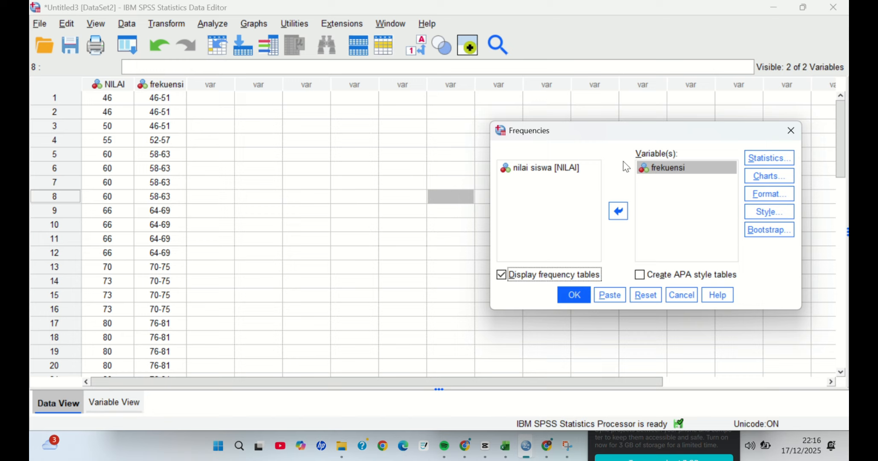
left_click(575, 295)
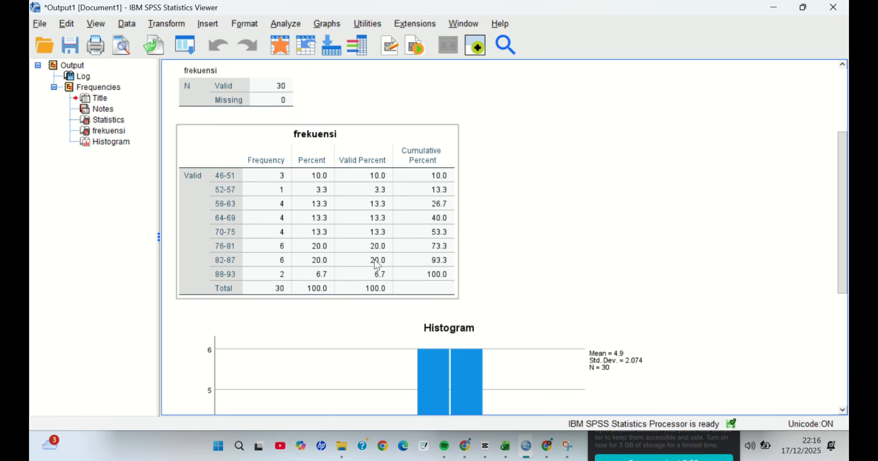
Examine the frekuensi frequency table, its statistics summary and the histogram in the output.
scroll(294, 220, "down", 4)
scroll(294, 219, "up", 3)
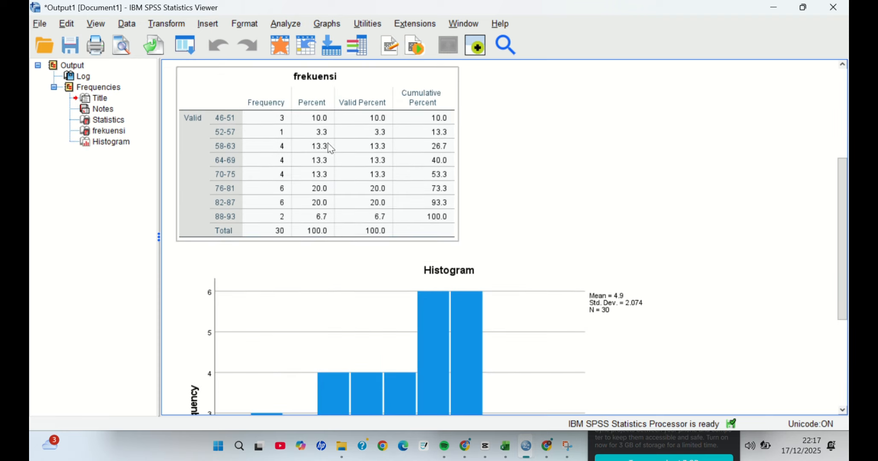
scroll(361, 203, "down", 3)
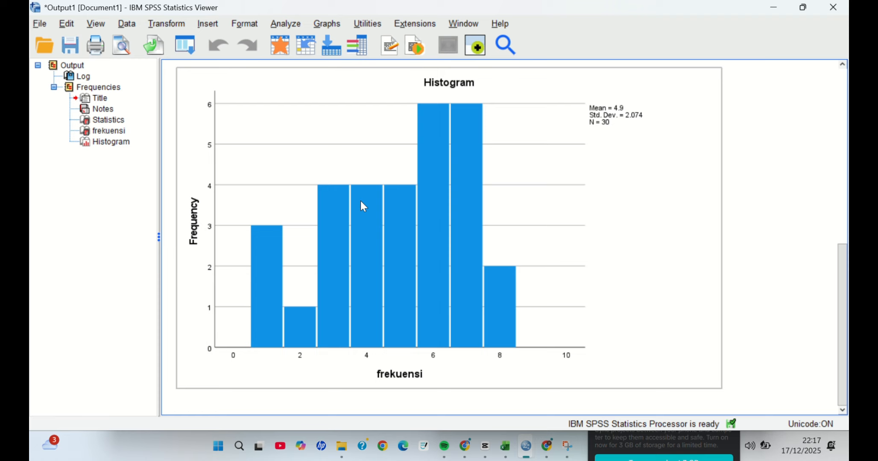
scroll(361, 201, "up", 3)
scroll(361, 201, "up", 4)
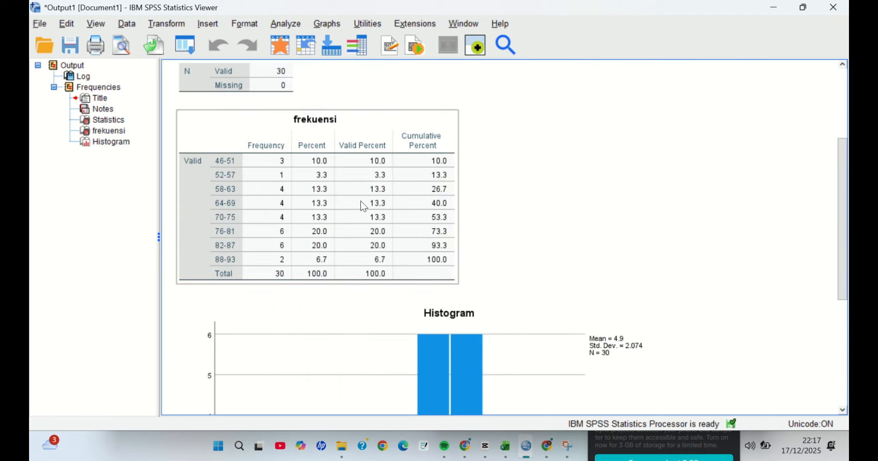
scroll(360, 202, "down", 3)
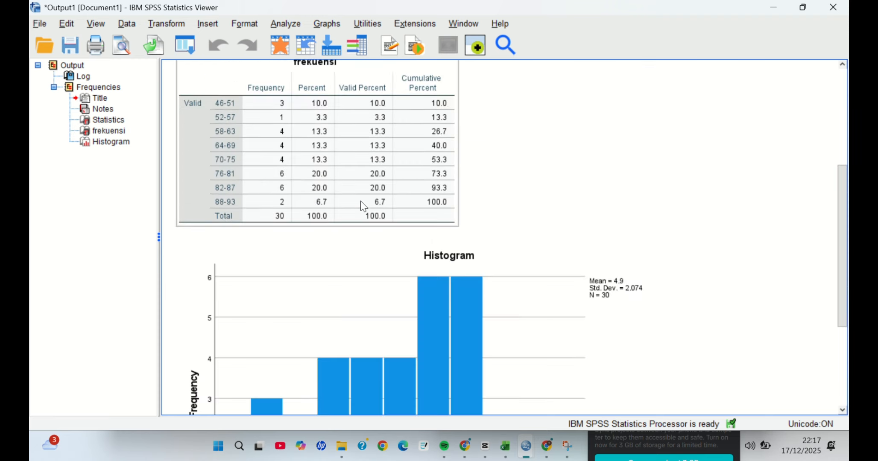
scroll(361, 201, "up", 3)
scroll(361, 203, "down", 3)
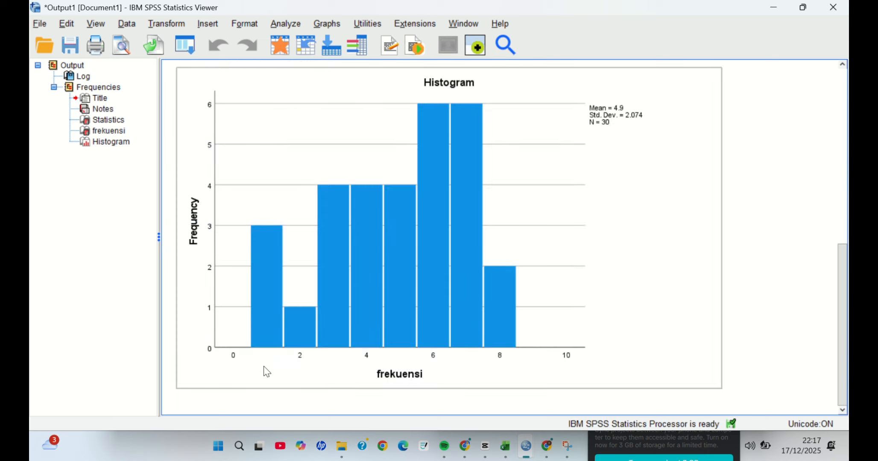
scroll(539, 361, "up", 3)
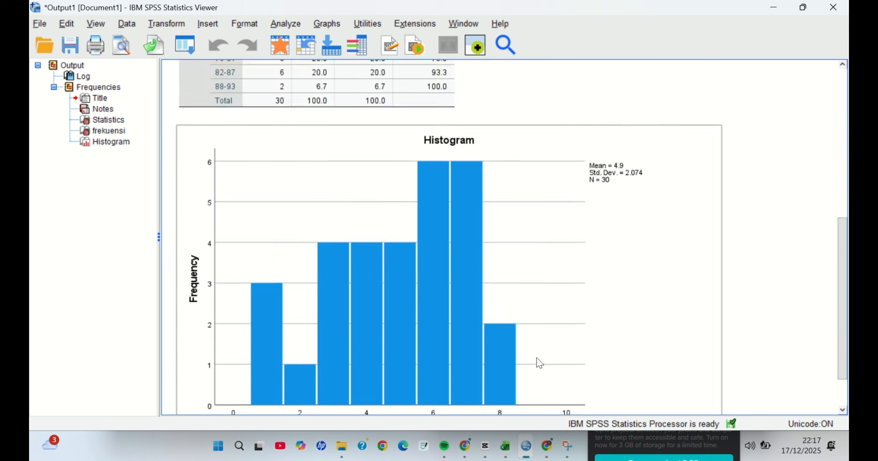
scroll(541, 363, "up", 3)
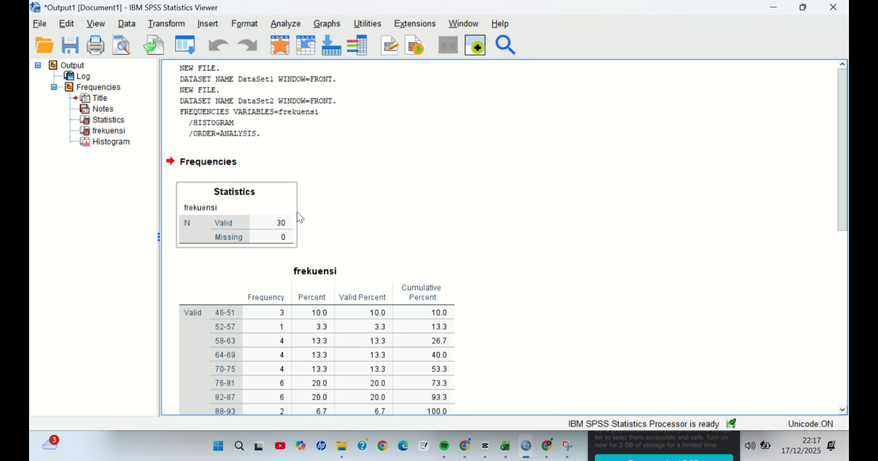
Return to the data editor, reopen the Frequencies analysis and add nilai siswa [NILAI] as a variable alongside frekuensi.
left_click(777, 8)
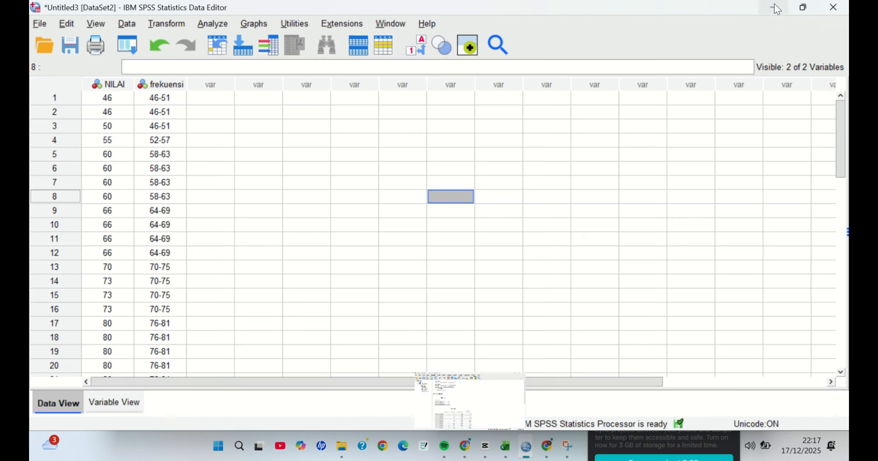
left_click(214, 28)
left_click(214, 24)
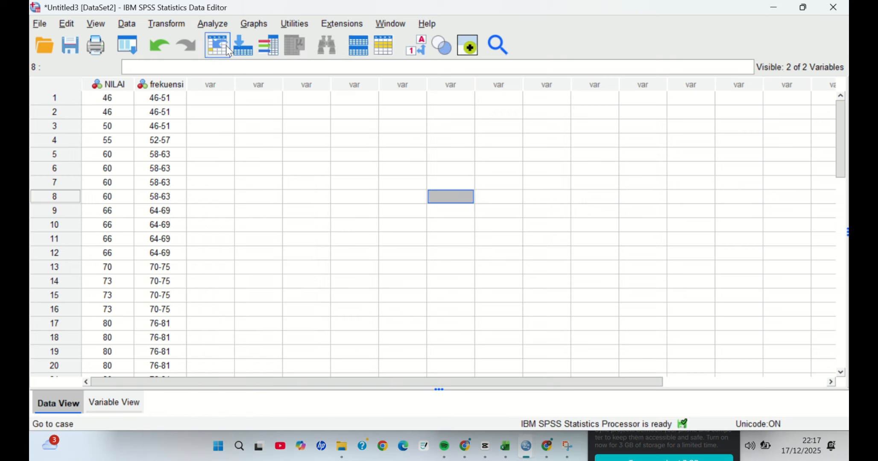
left_click(211, 24)
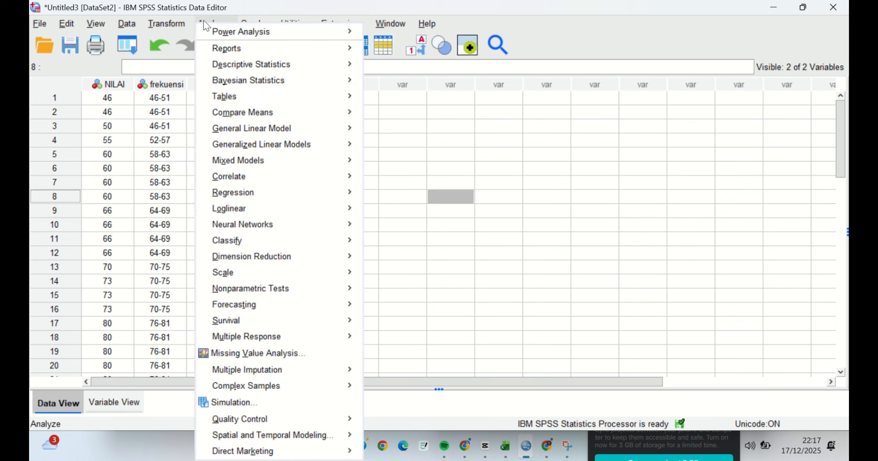
mouse_move(241, 62)
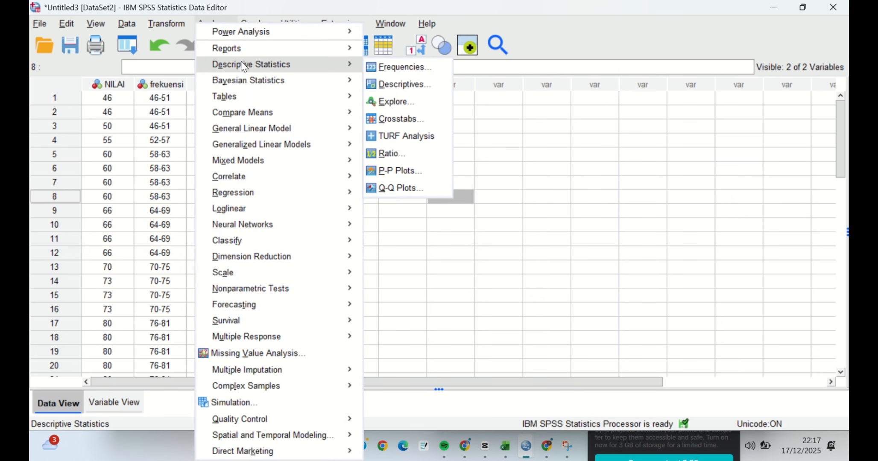
left_click(384, 68)
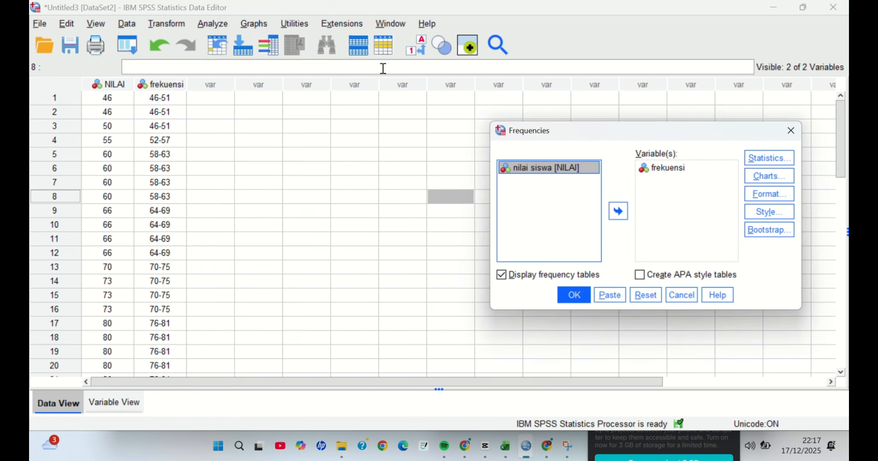
left_click(647, 171)
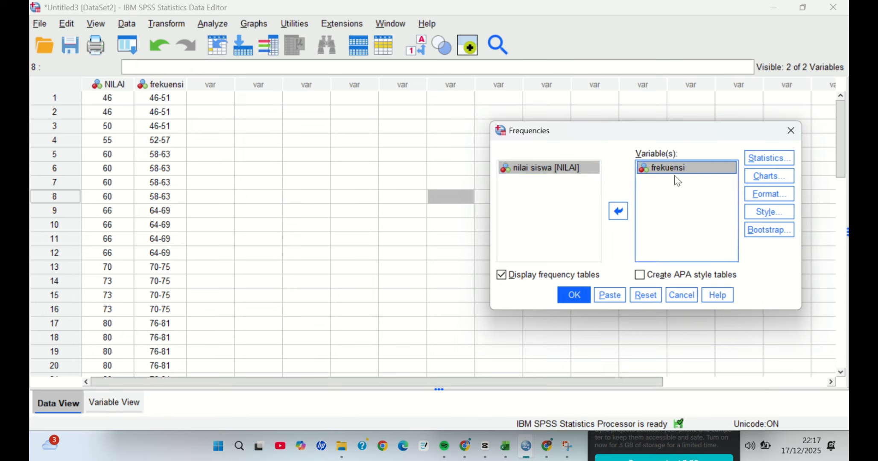
left_click(545, 168)
left_click(618, 212)
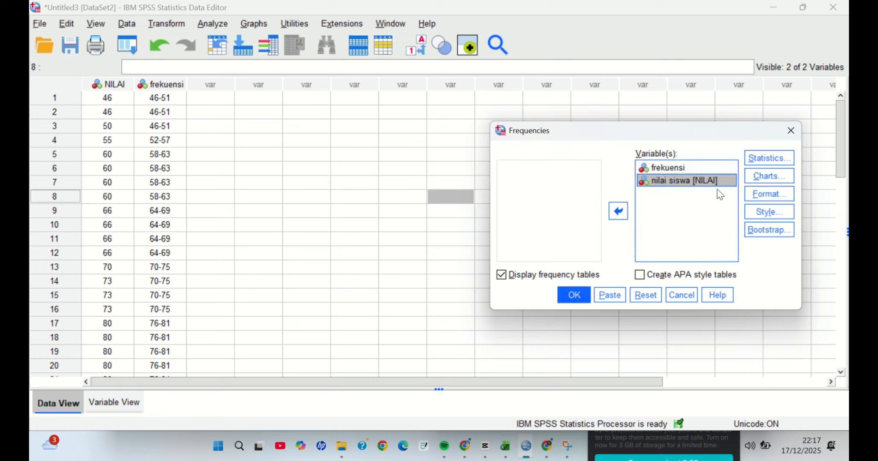
Include mean, median, mode, sum, standard deviation and range in the statistics of the Frequencies analysis.
left_click(761, 162)
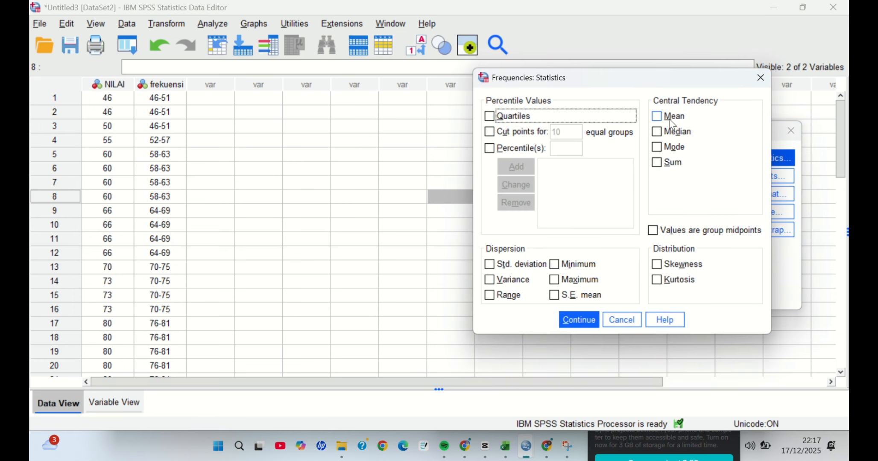
left_click(657, 132)
left_click(657, 117)
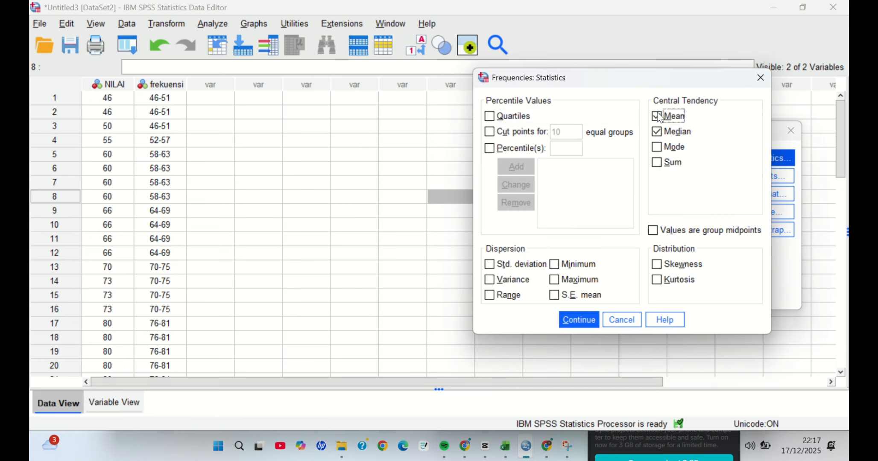
left_click(659, 148)
left_click(658, 162)
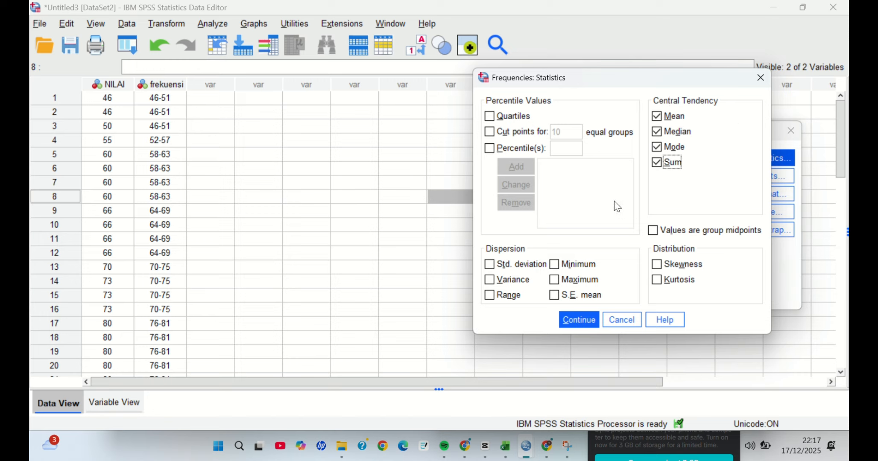
left_click(490, 266)
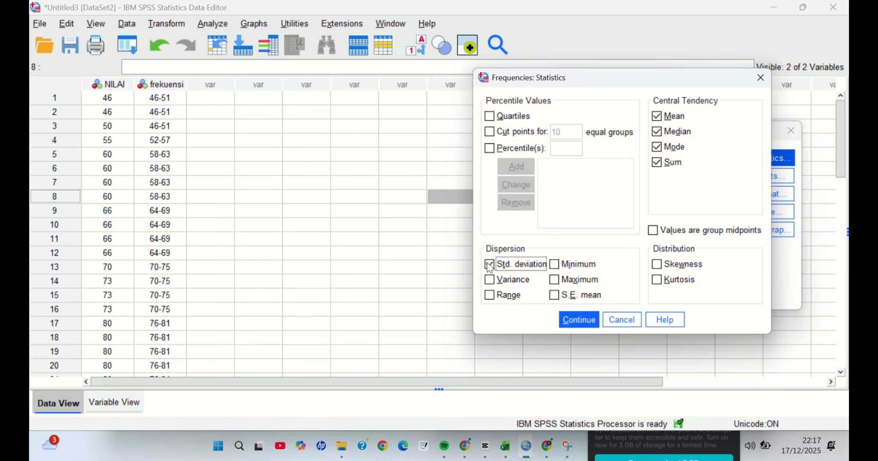
left_click(516, 295)
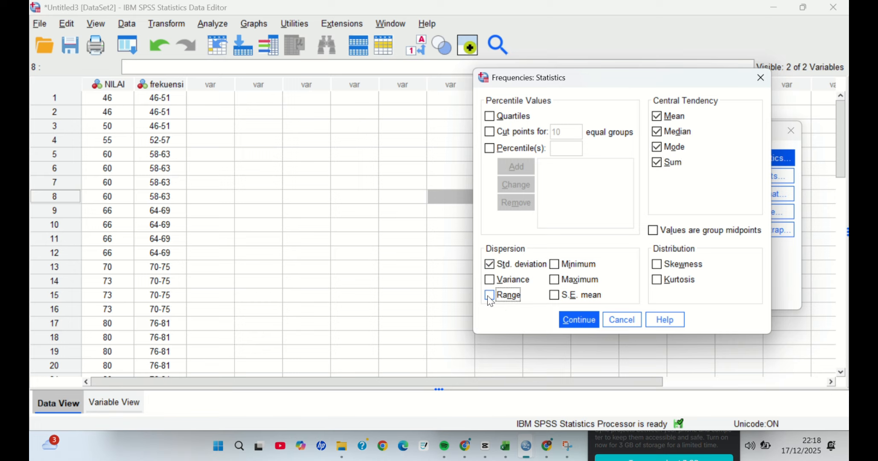
left_click(577, 320)
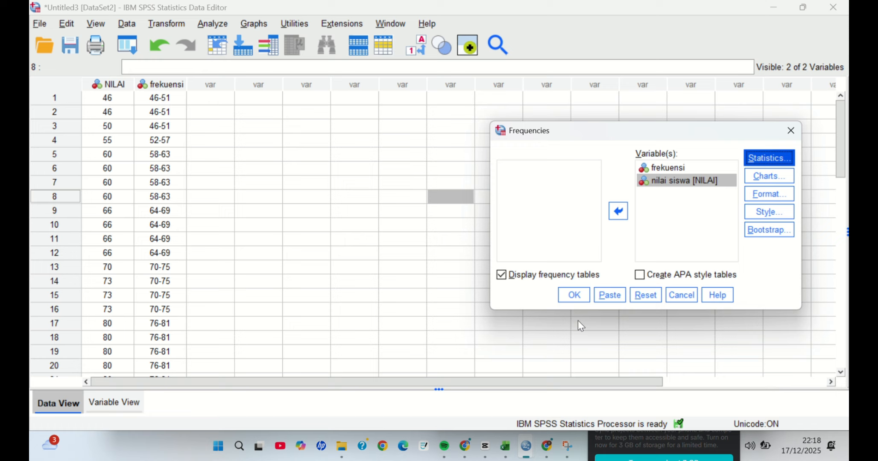
Leave the chart type on histograms and run the Frequencies analysis for frekuensi and nilai siswa.
left_click(751, 176)
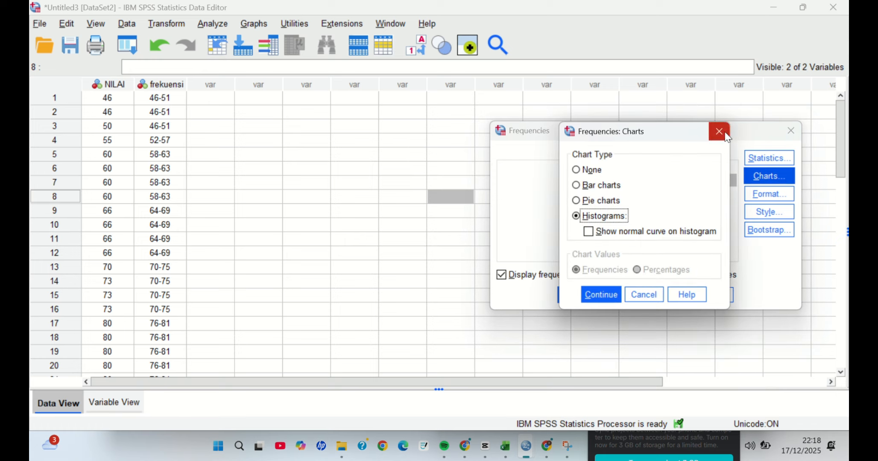
left_click(726, 136)
left_click(575, 294)
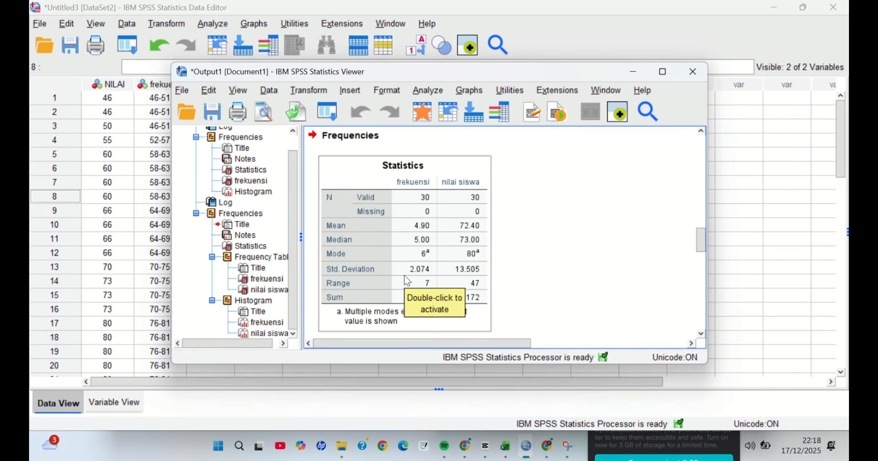
Enlarge the output viewer and examine the new Statistics table, comparing the measures for frekuensi and nilai siswa.
left_click(651, 77)
scroll(367, 247, "up", 1)
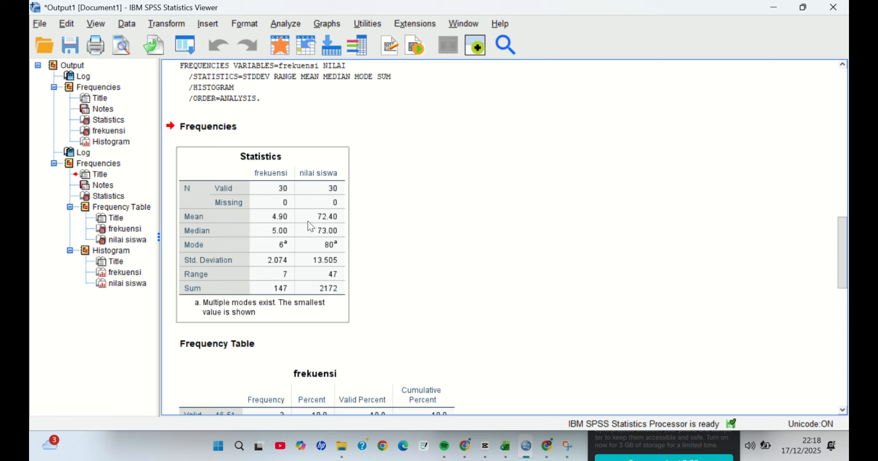
left_click(283, 189)
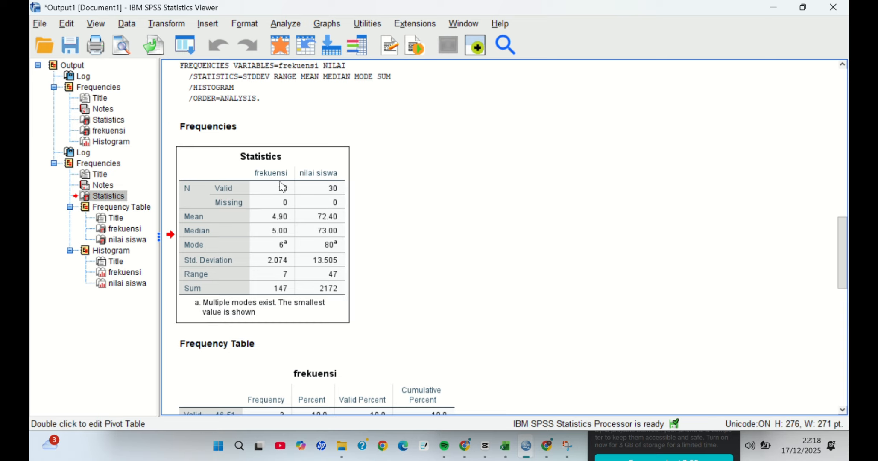
scroll(277, 186, "down", 2)
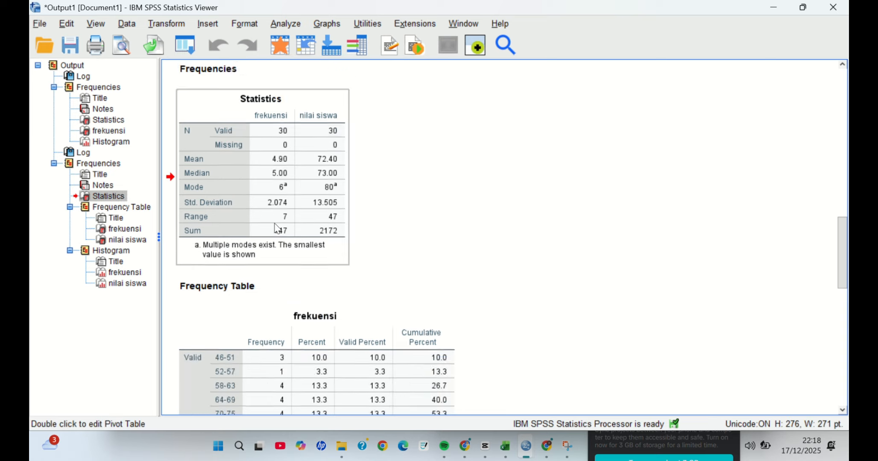
scroll(278, 229, "up", 4)
scroll(287, 260, "down", 5)
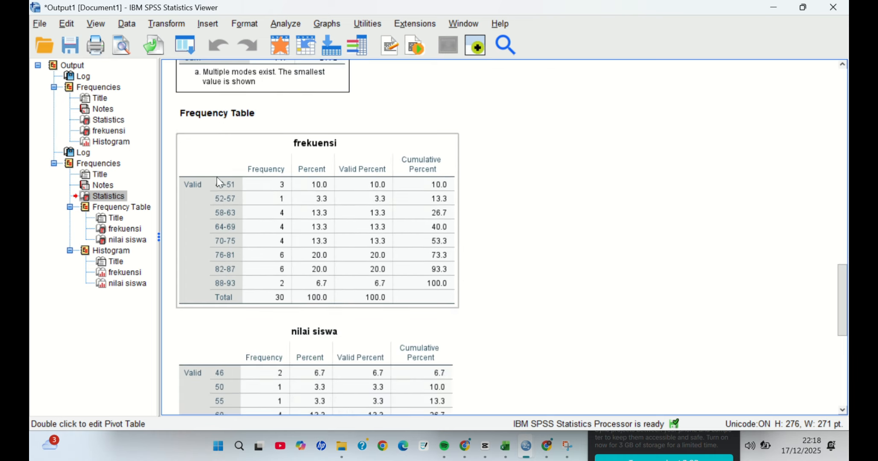
scroll(185, 240, "up", 1)
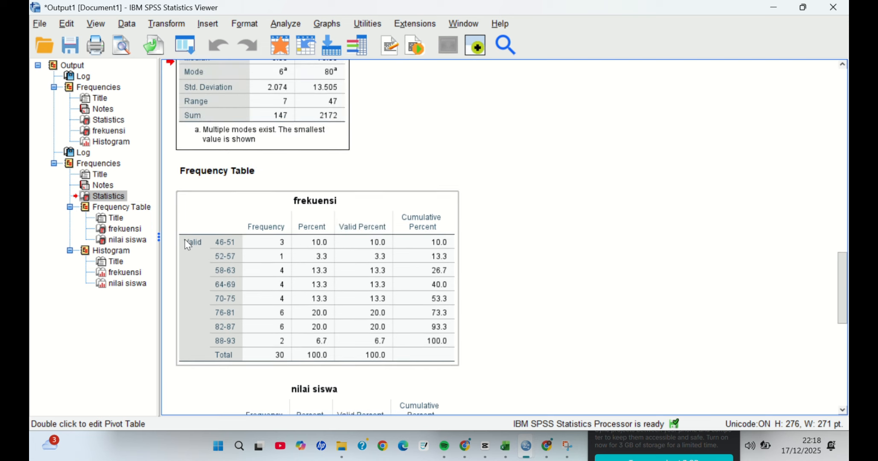
scroll(227, 244, "up", 3)
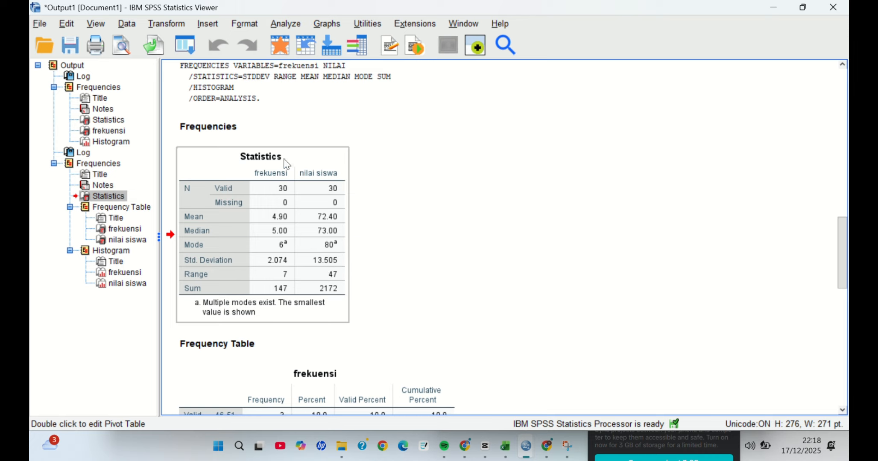
left_click(368, 224)
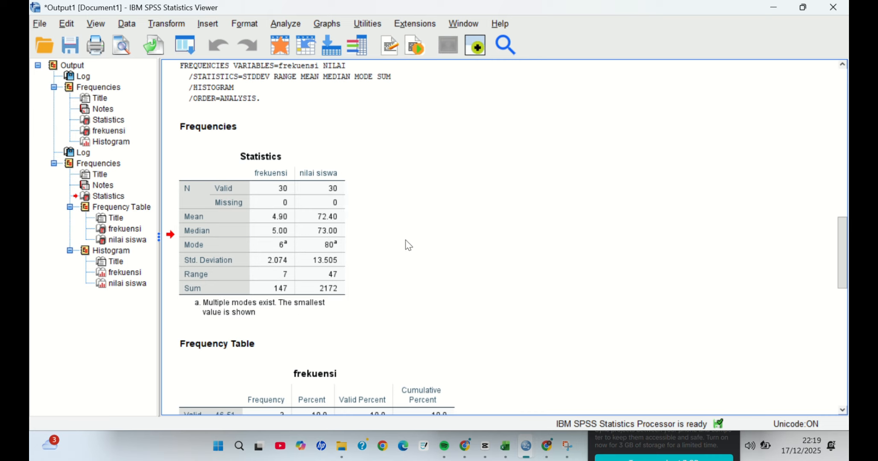
scroll(409, 245, "down", 2)
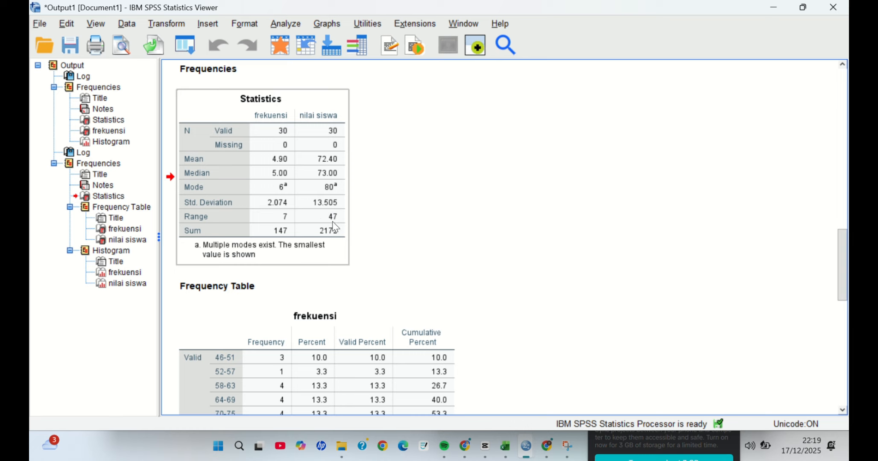
scroll(316, 229, "down", 5)
scroll(316, 228, "up", 9)
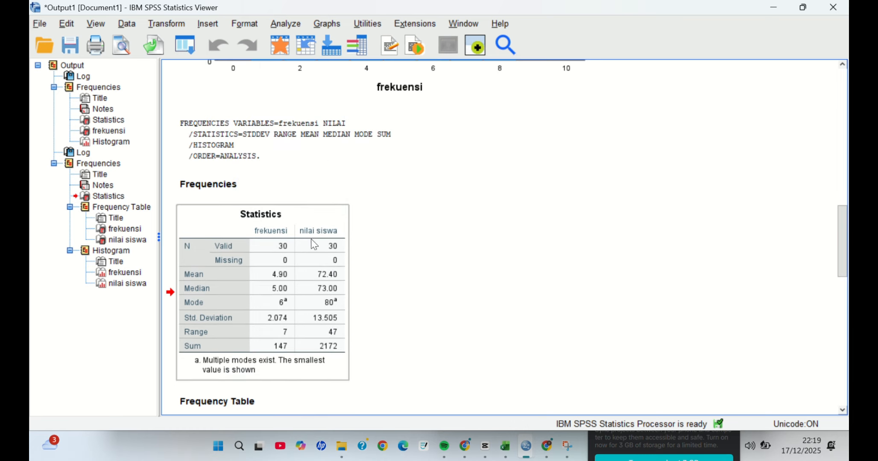
left_click(359, 241)
left_click(316, 256)
Examine the frequency tables and histograms of frekuensi and nilai siswa, comparing the grouped intervals with the individual scores.
scroll(252, 254, "down", 6)
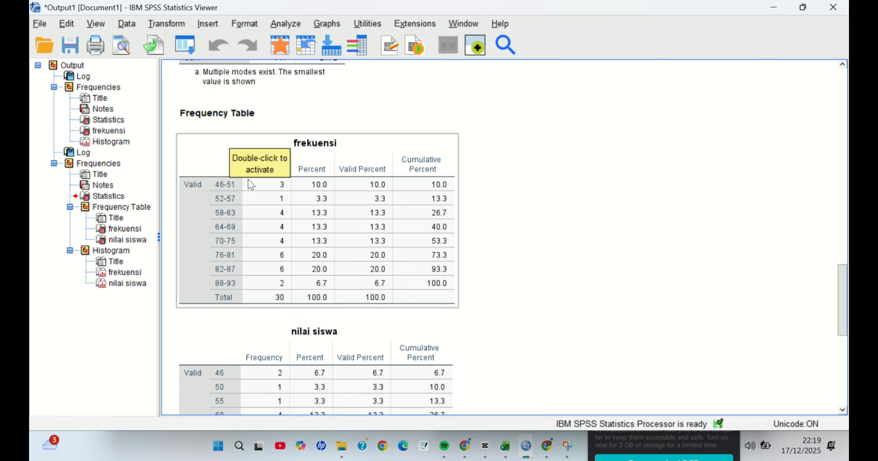
scroll(259, 279, "down", 3)
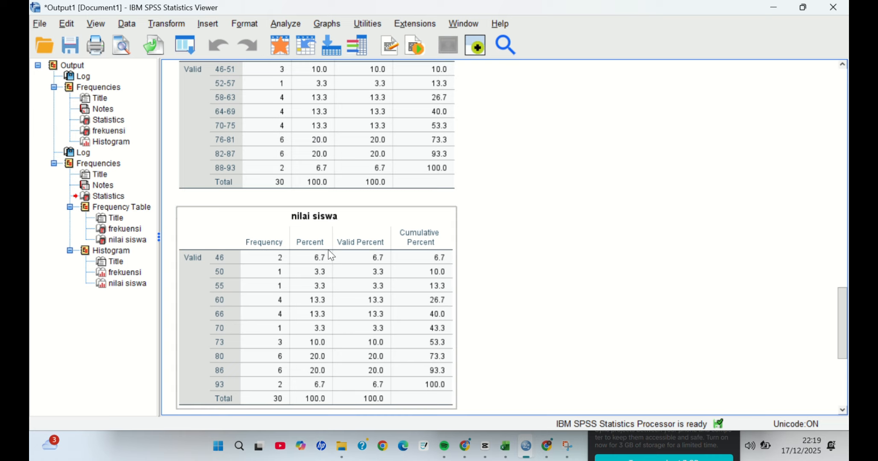
scroll(329, 255, "down", 3)
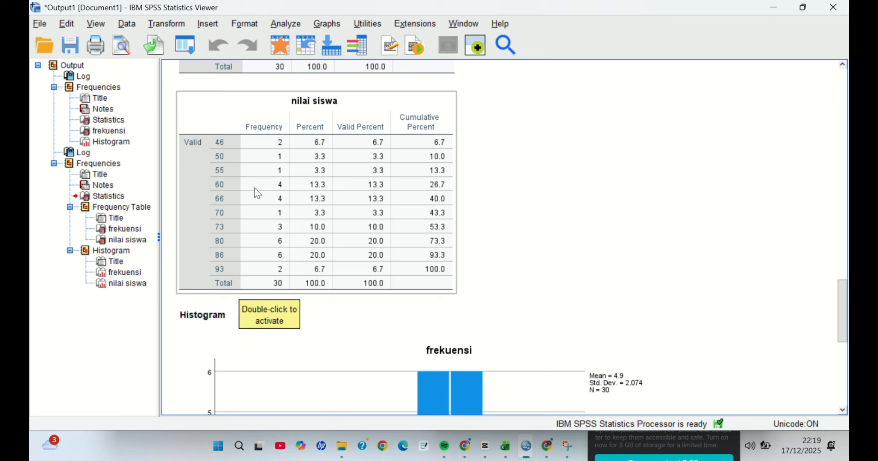
scroll(253, 187, "up", 3)
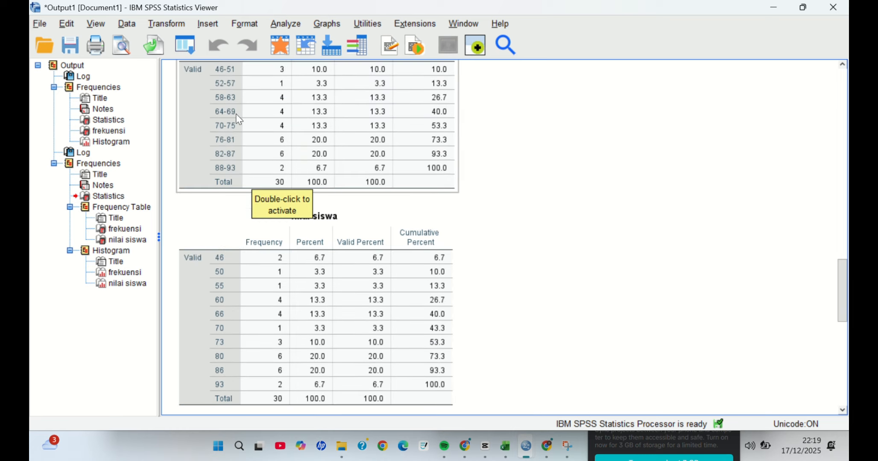
scroll(238, 119, "down", 3)
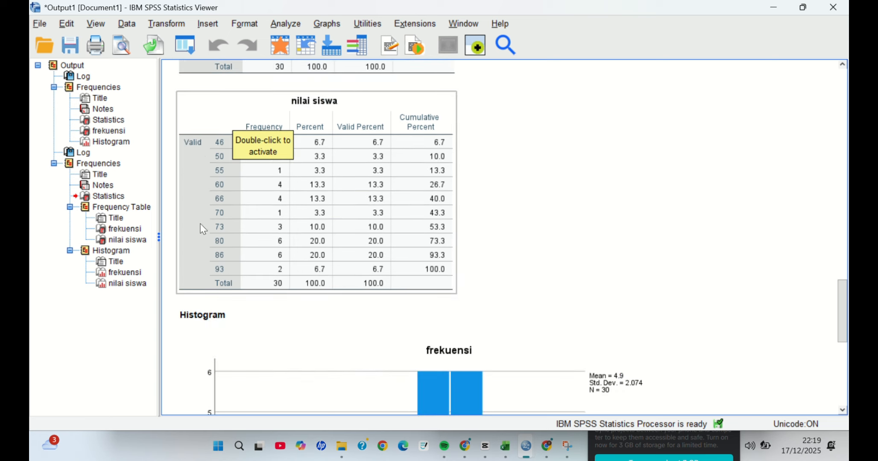
scroll(207, 242, "down", 3)
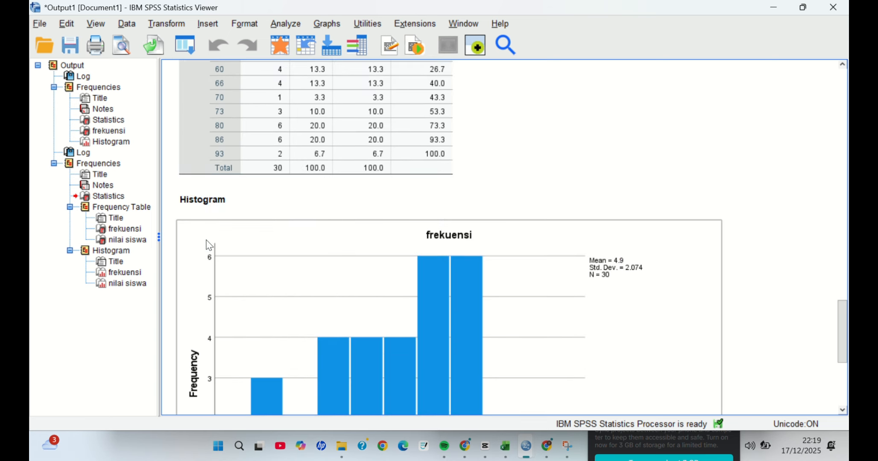
scroll(210, 245, "down", 3)
scroll(287, 261, "down", 2)
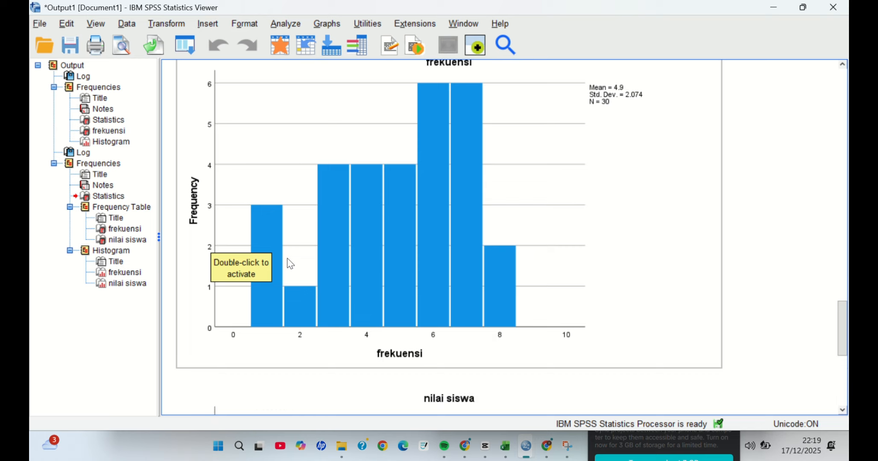
scroll(291, 263, "down", 8)
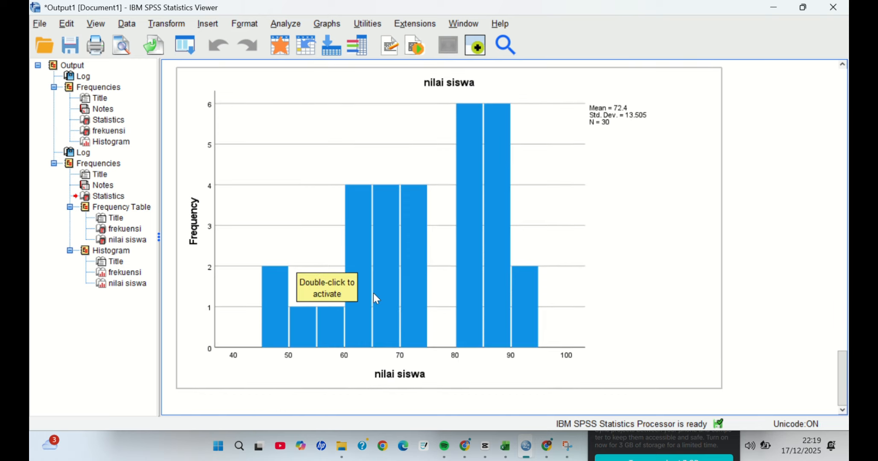
scroll(374, 293, "up", 8)
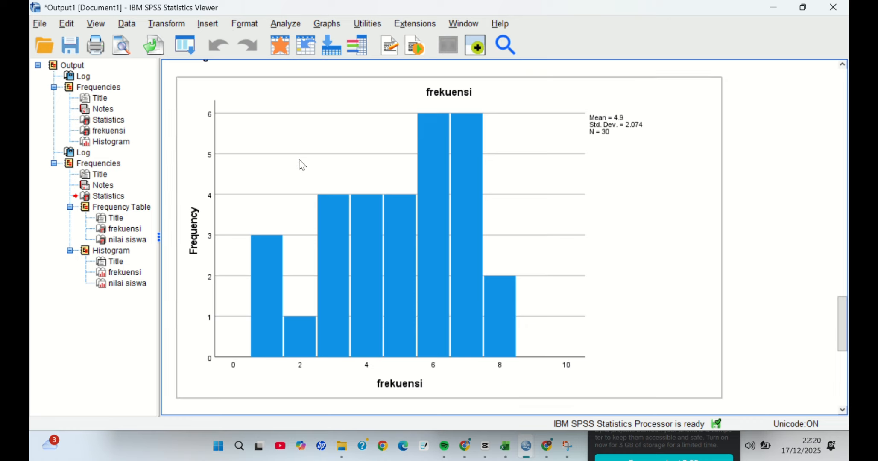
scroll(302, 165, "up", 2)
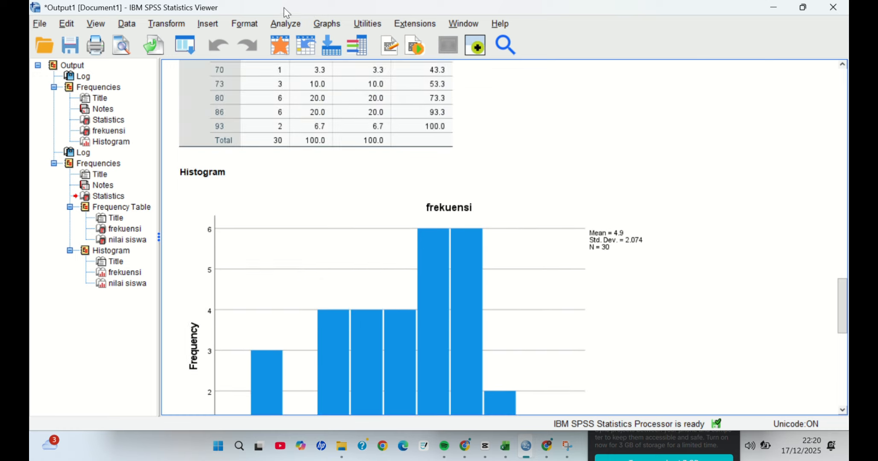
scroll(345, 133, "down", 2)
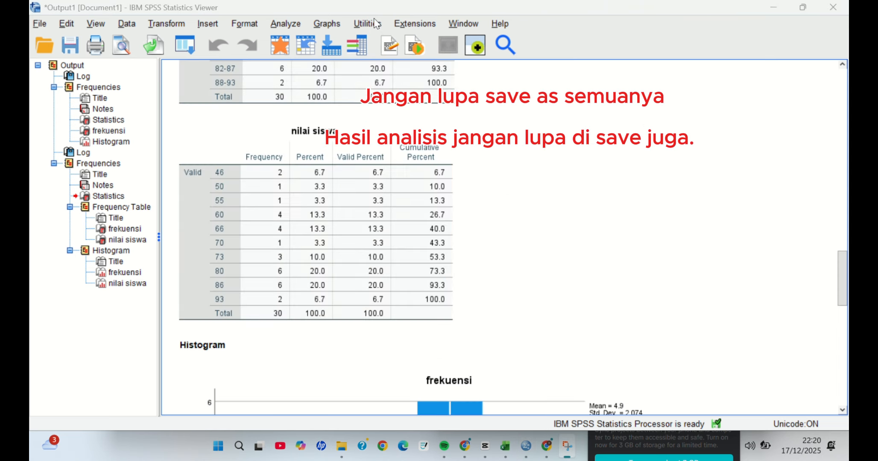
Start a simple bar chart in the Chart Builder.
scroll(344, 165, "down", 20)
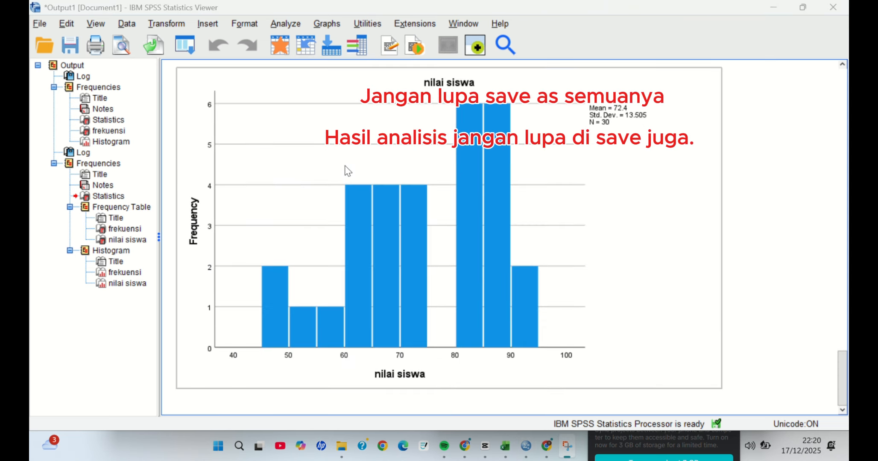
scroll(348, 171, "up", 11)
left_click(406, 190)
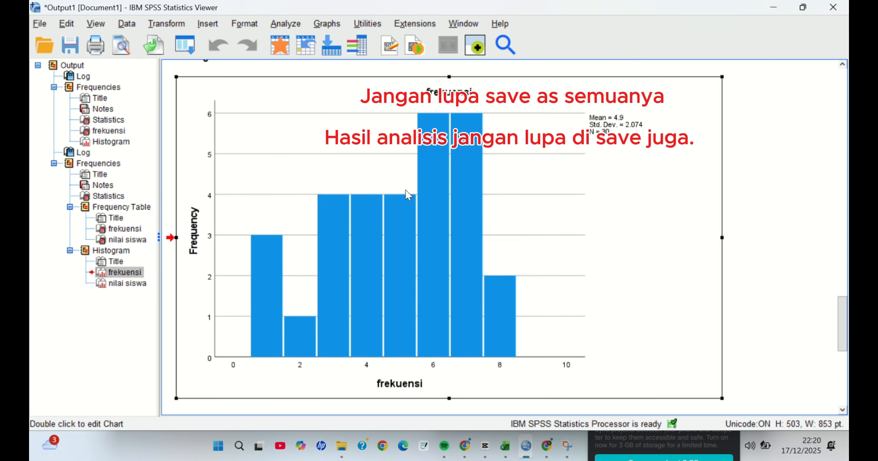
left_click(325, 25)
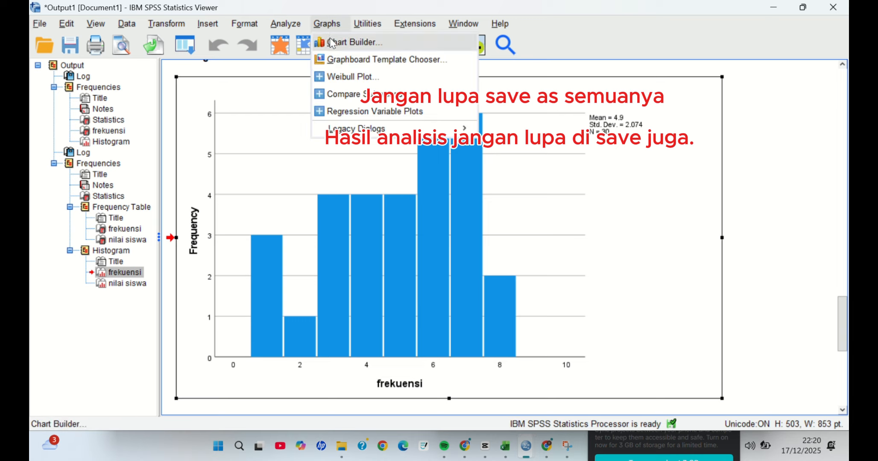
left_click(330, 41)
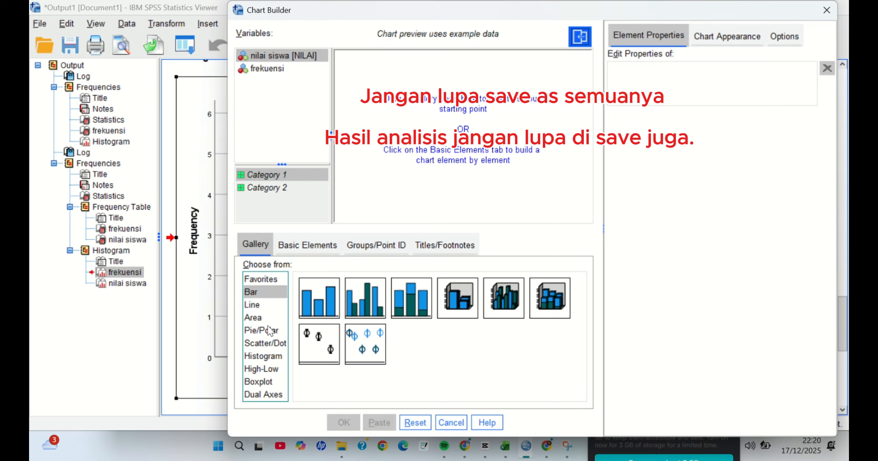
left_click(269, 331)
left_click(259, 355)
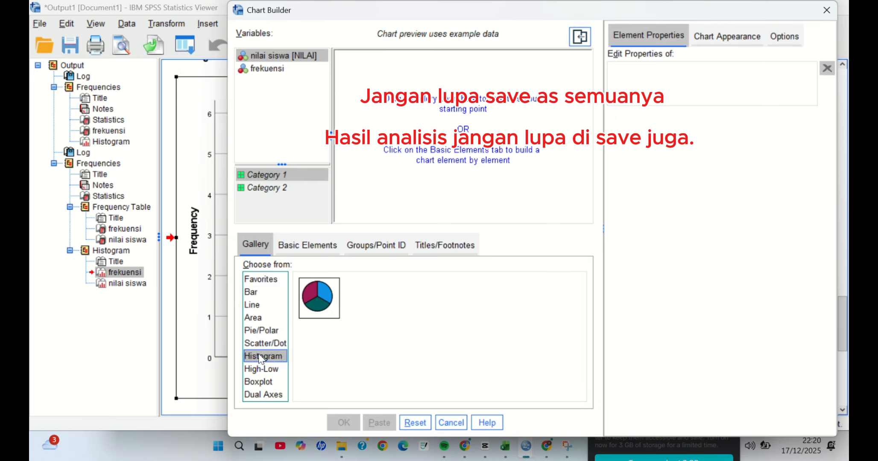
left_click(259, 319)
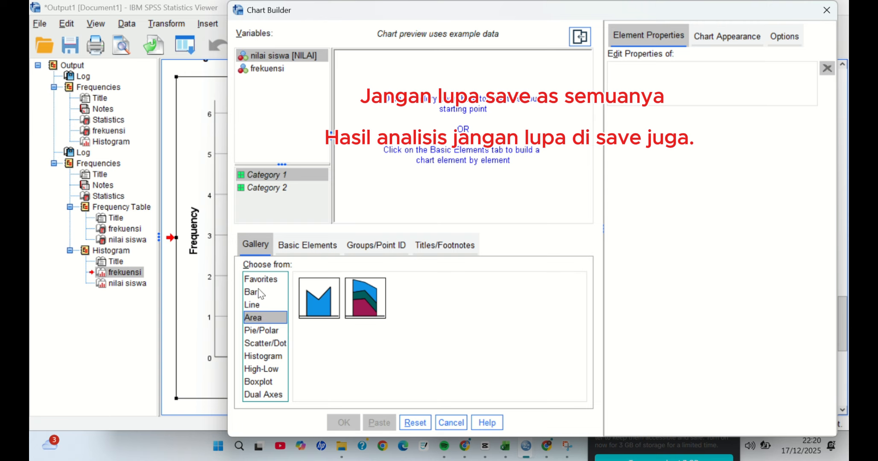
left_click(259, 292)
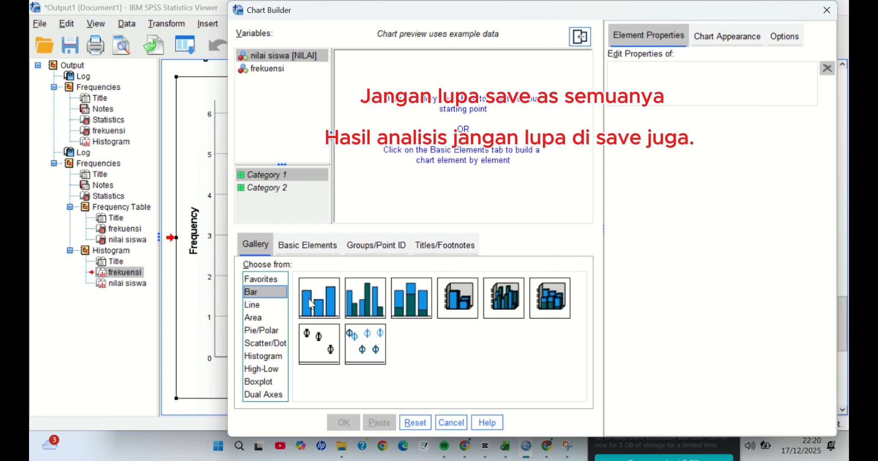
left_click(324, 304)
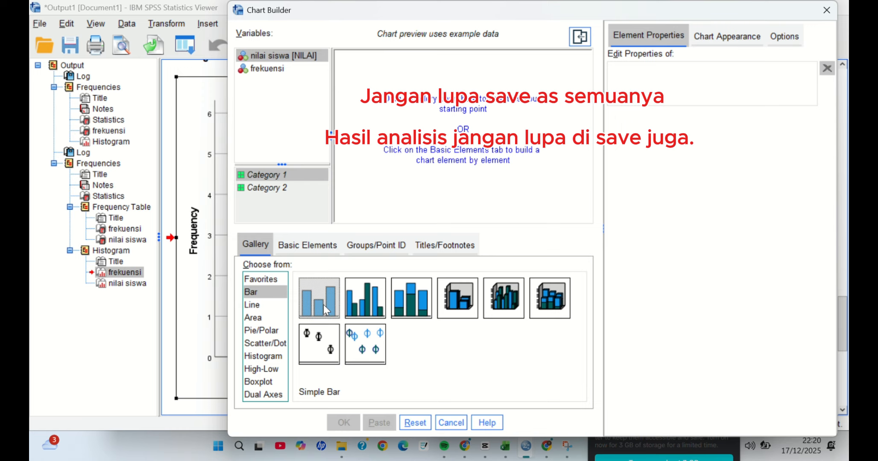
left_click_drag(323, 304, 452, 152)
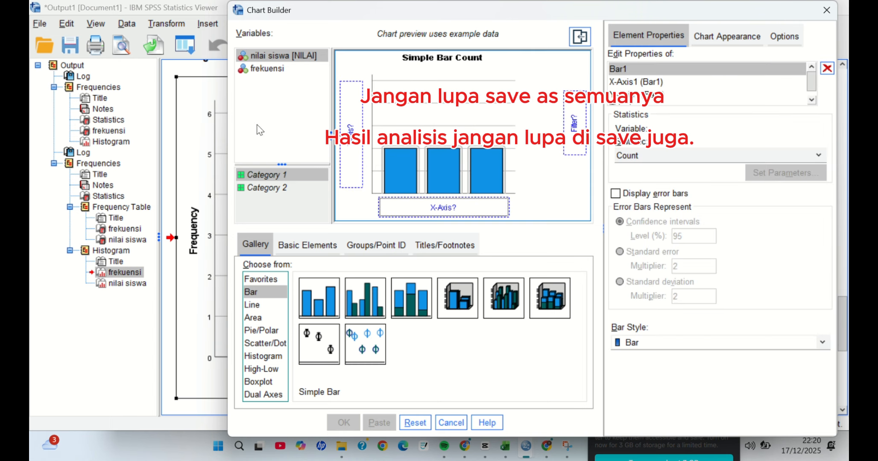
Assign frekuensi to the X axis of the simple bar chart and generate it in the output.
left_click(275, 129)
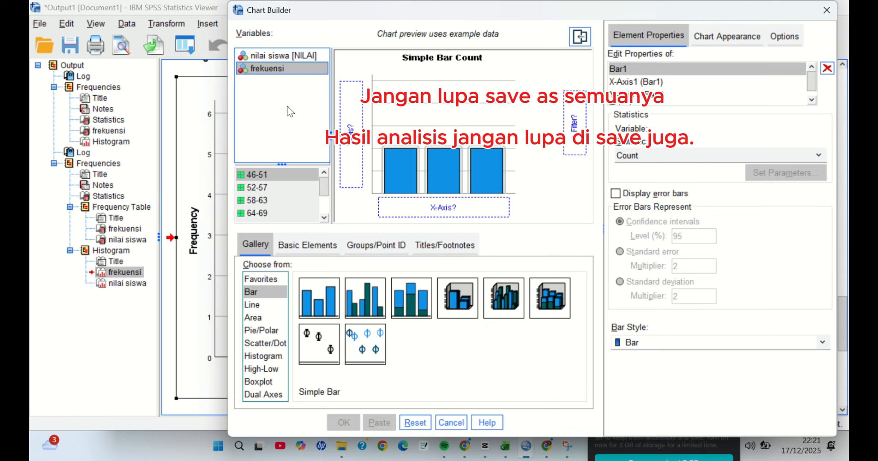
left_click_drag(278, 69, 409, 203)
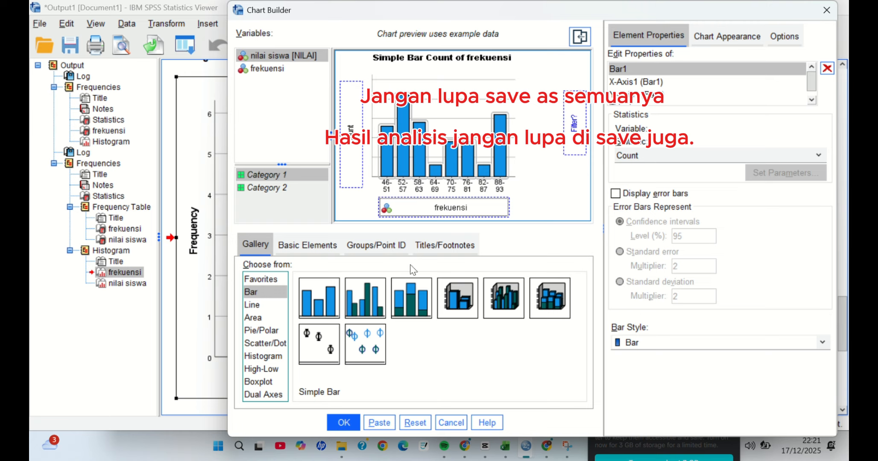
left_click(339, 425)
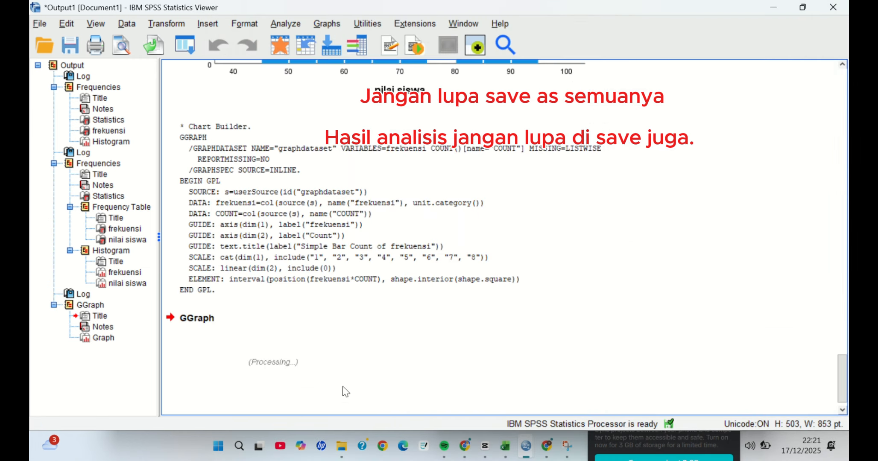
left_click(340, 371)
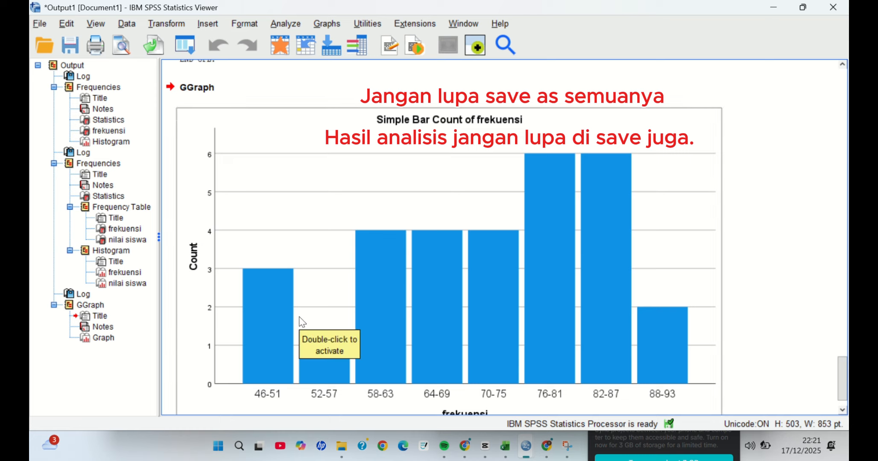
Examine the bar chart of frekuensi and compare it with the earlier histograms.
scroll(302, 322, "down", 1)
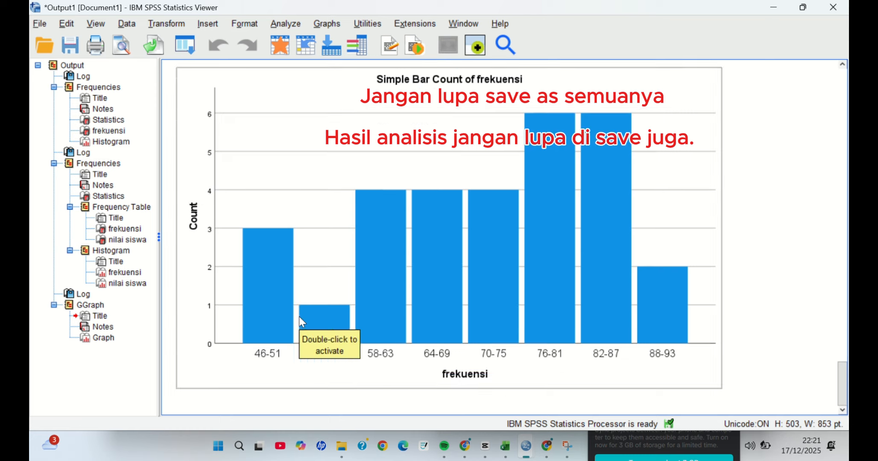
scroll(302, 323, "up", 4)
scroll(302, 322, "down", 4)
scroll(302, 323, "up", 8)
scroll(302, 323, "down", 8)
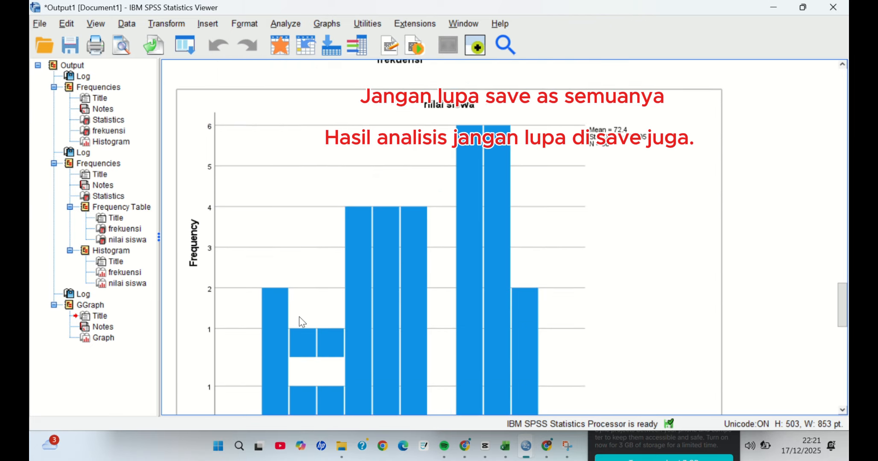
scroll(302, 322, "up", 6)
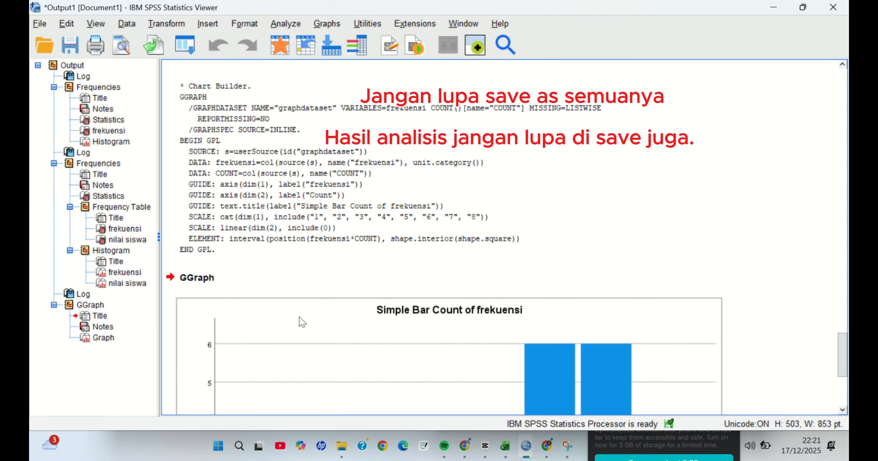
scroll(302, 322, "down", 5)
scroll(302, 322, "up", 6)
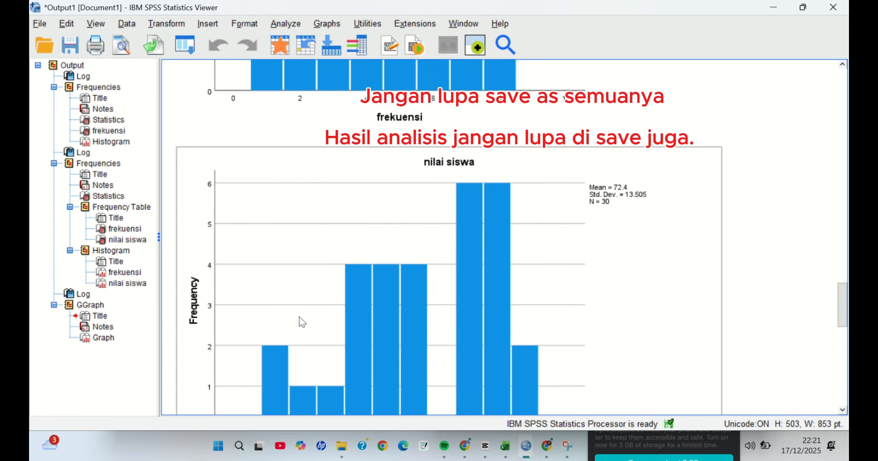
scroll(357, 250, "down", 5)
scroll(358, 252, "up", 5)
scroll(357, 249, "down", 8)
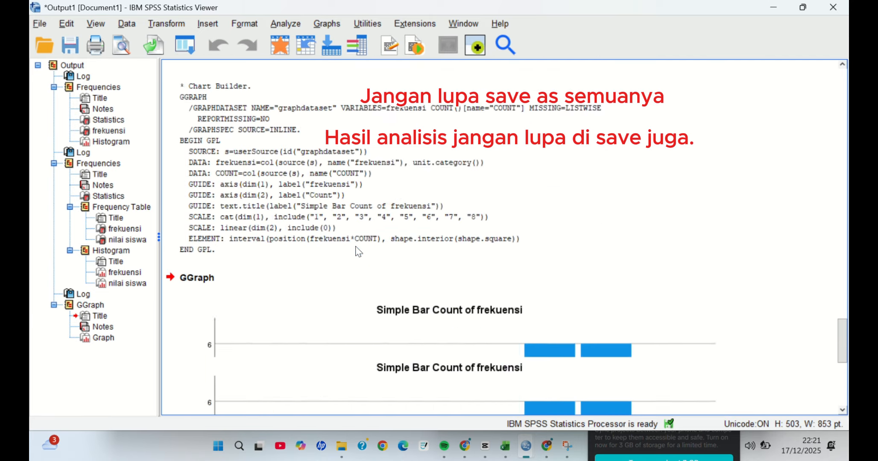
scroll(419, 334, "up", 5)
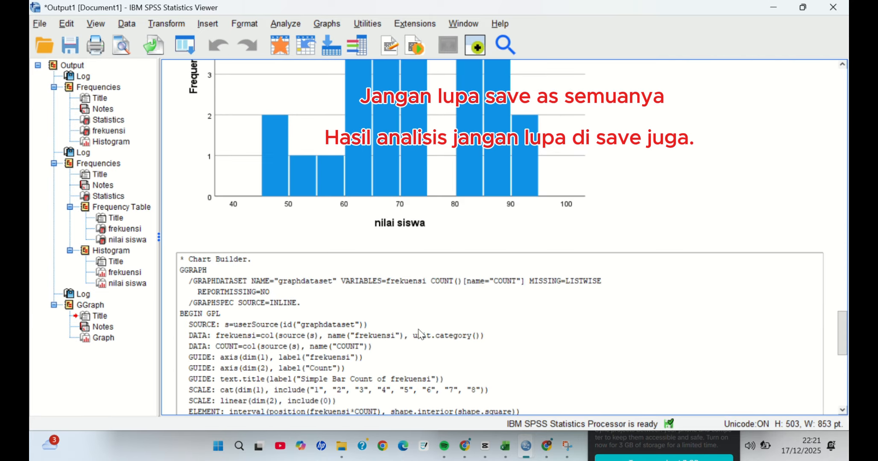
Replace the bar setup in the Chart Builder with a simple line chart of frekuensi on the X axis and generate it.
left_click(392, 178)
left_click(328, 22)
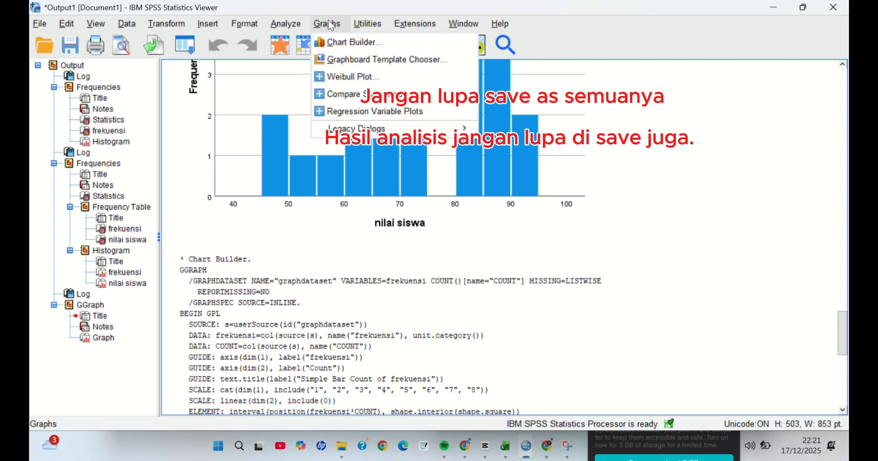
left_click(349, 41)
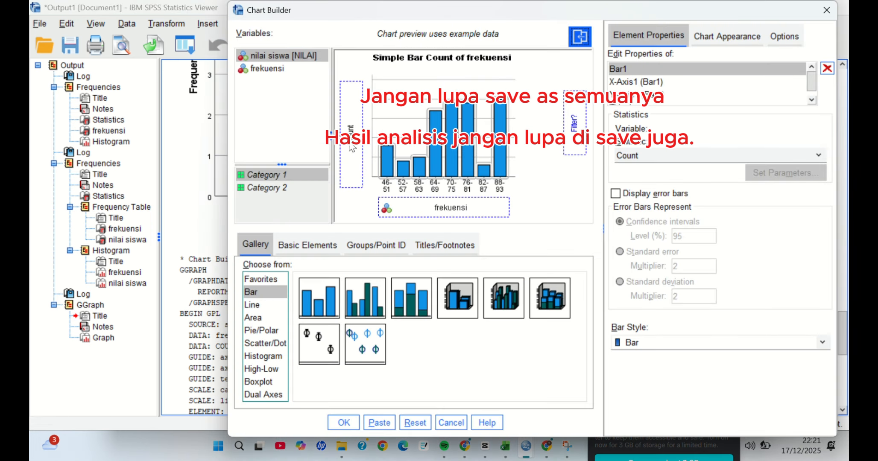
left_click_drag(402, 203, 278, 68)
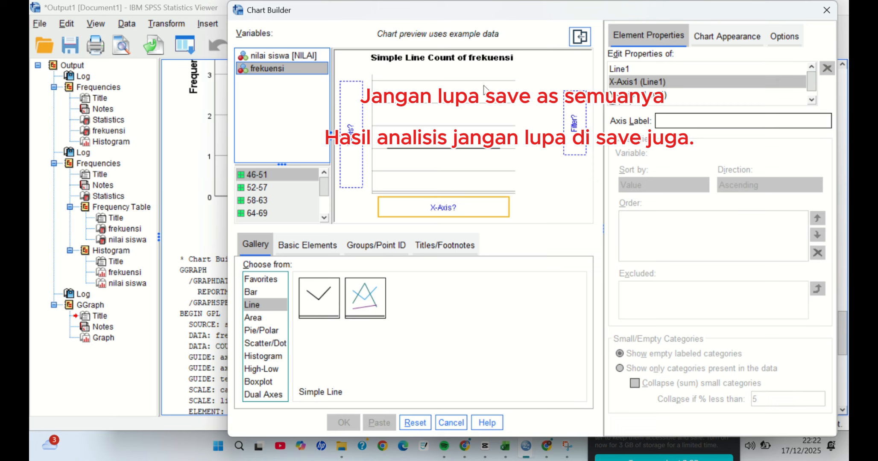
left_click_drag(319, 298, 432, 145)
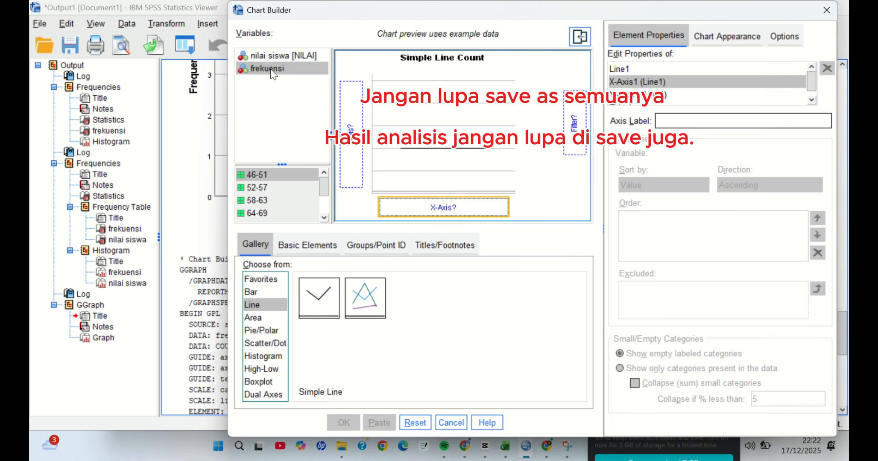
left_click_drag(274, 73, 419, 205)
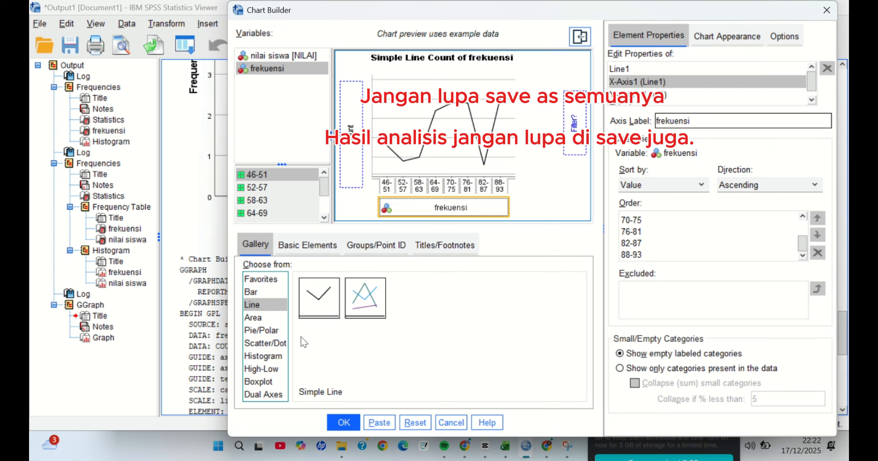
left_click(343, 422)
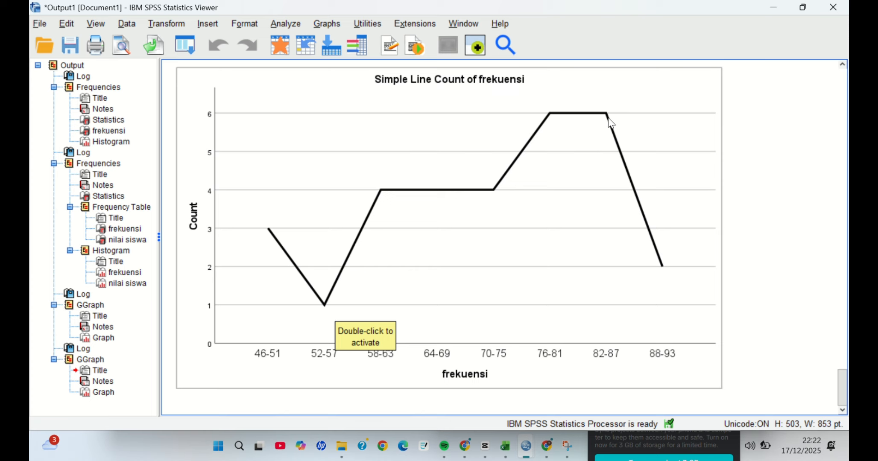
Compare the line chart of frekuensi with the interval counts in its frequency table.
scroll(444, 197, "up", 10)
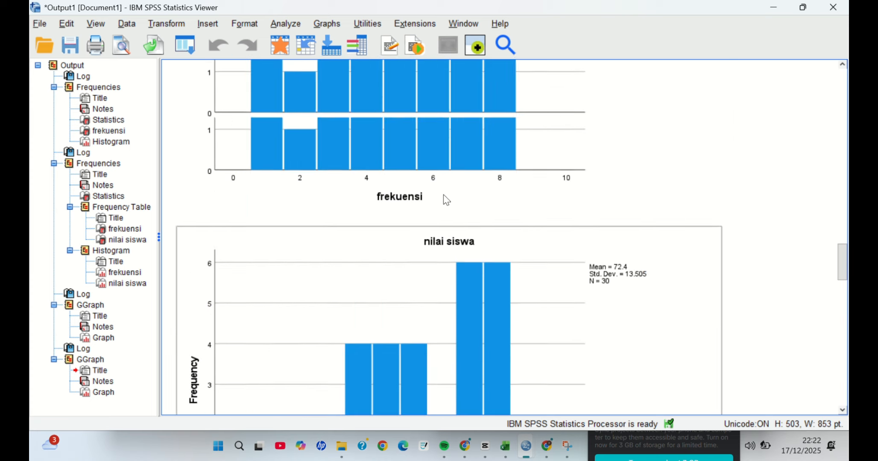
scroll(446, 200, "up", 5)
scroll(447, 200, "up", 3)
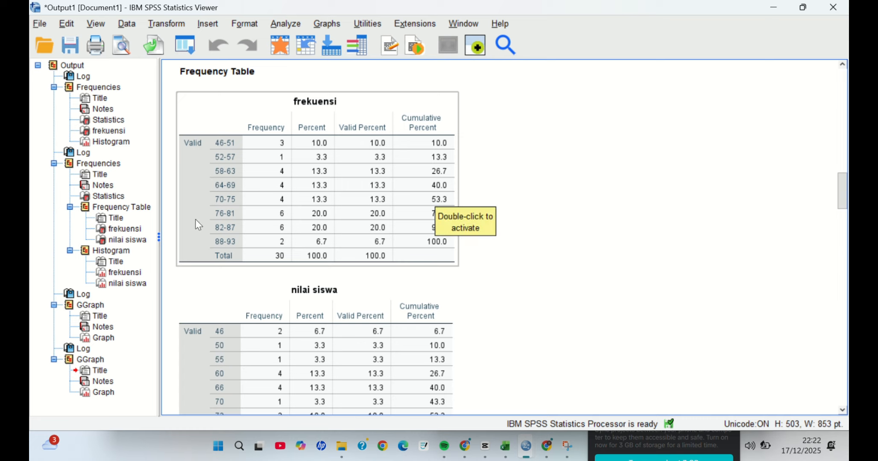
scroll(232, 226, "down", 15)
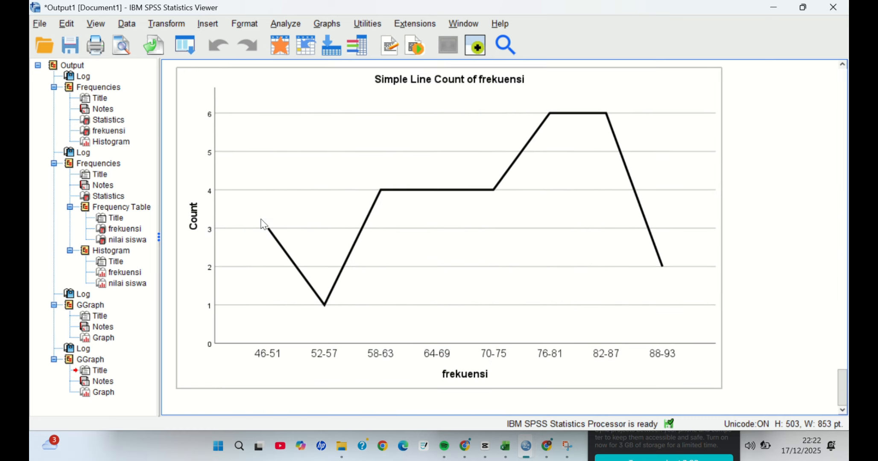
Review the Statistics table and the frequency tables of frekuensi and nilai siswa.
scroll(263, 224, "up", 18)
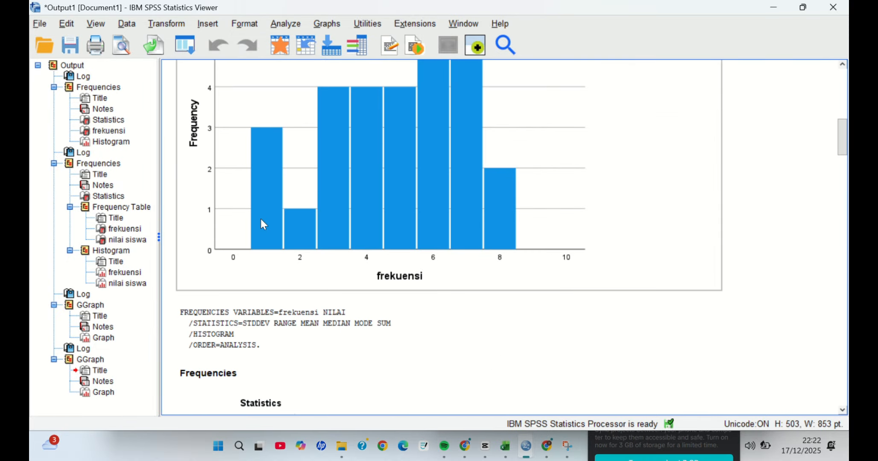
scroll(264, 224, "down", 3)
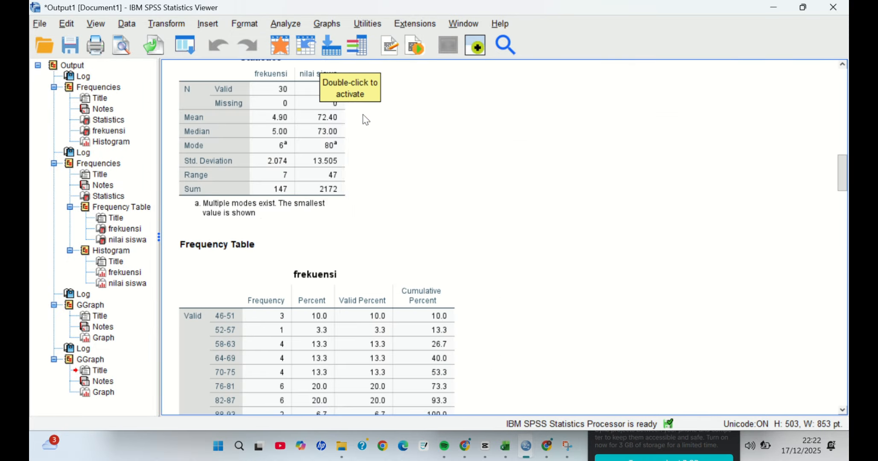
scroll(357, 145, "up", 3)
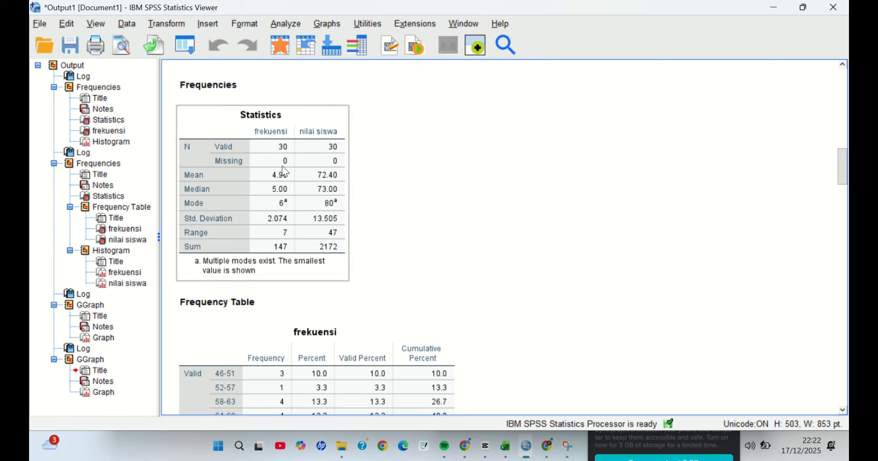
scroll(283, 167, "down", 6)
scroll(285, 172, "down", 3)
scroll(285, 172, "up", 12)
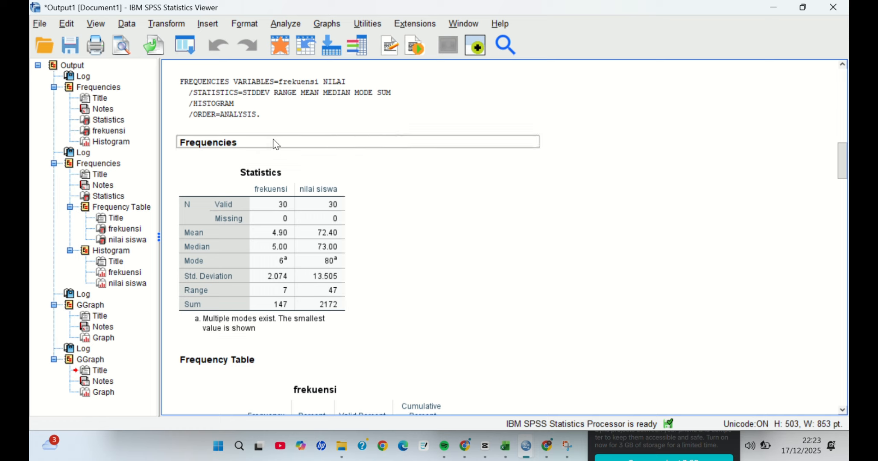
scroll(278, 233, "down", 15)
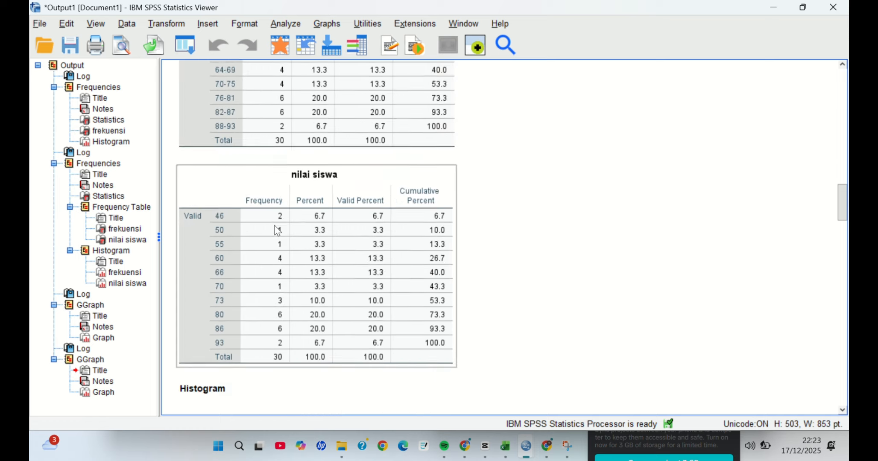
scroll(278, 231, "up", 3)
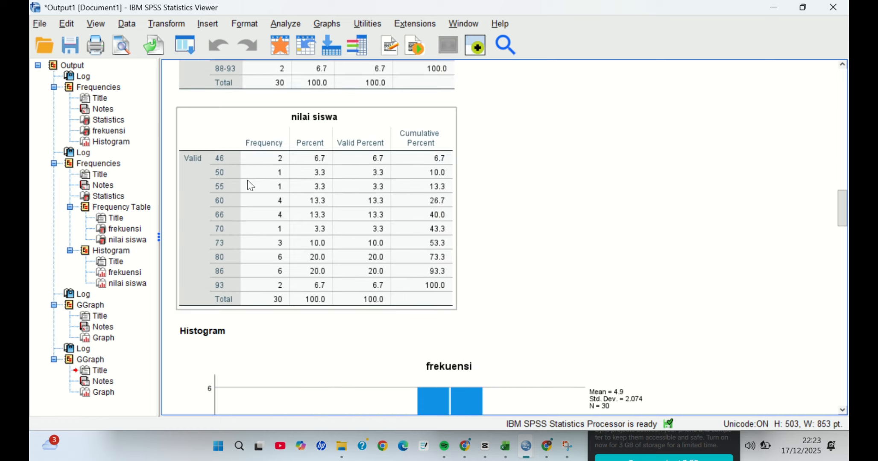
scroll(250, 186, "down", 6)
scroll(250, 186, "down", 2)
scroll(250, 187, "up", 8)
scroll(209, 188, "up", 5)
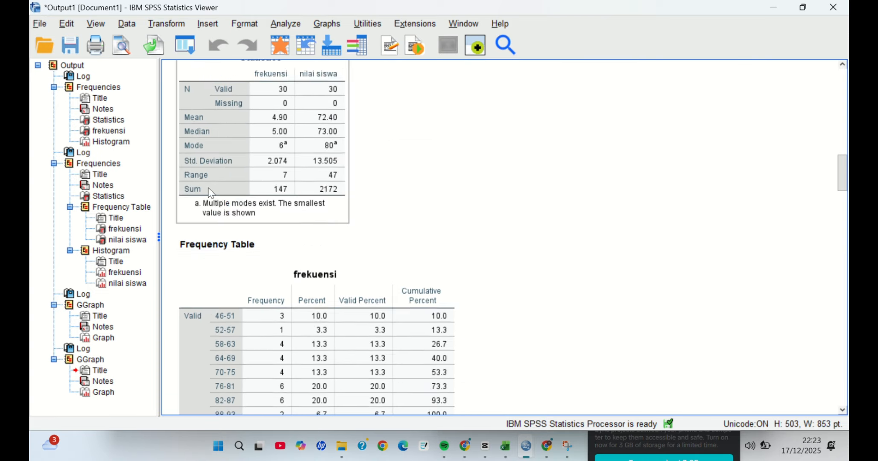